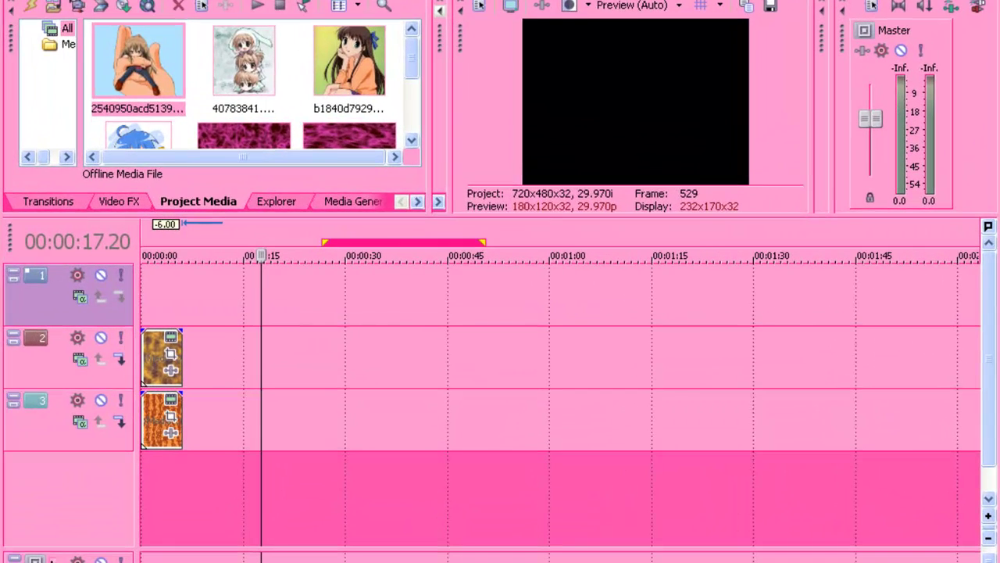
click(13, 1)
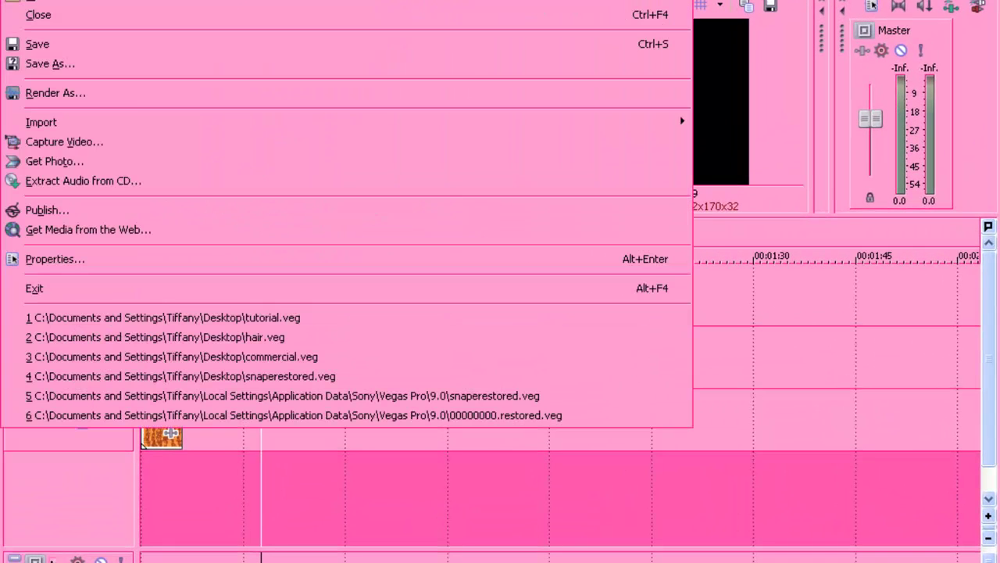
mouse_move(211, 123)
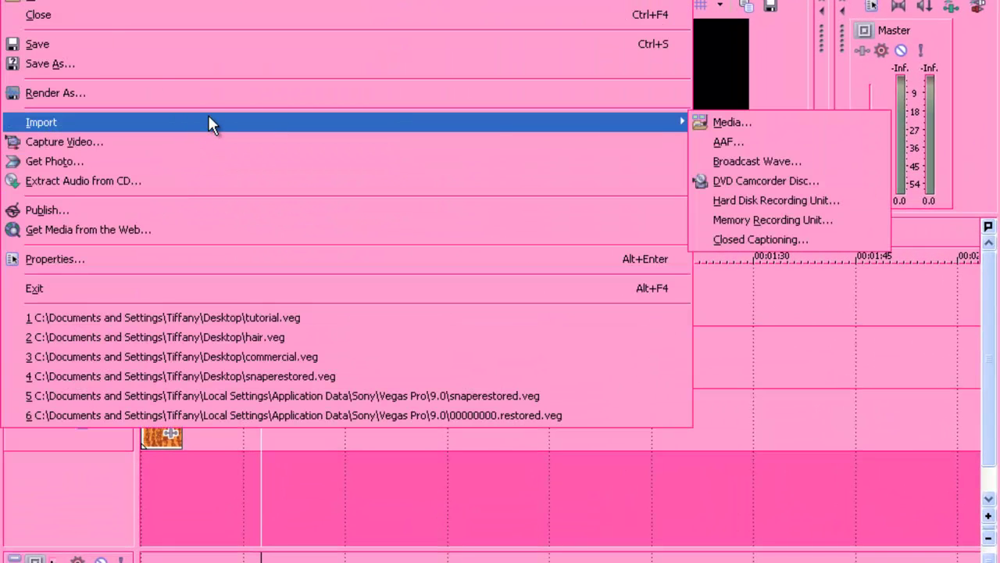
key(Escape)
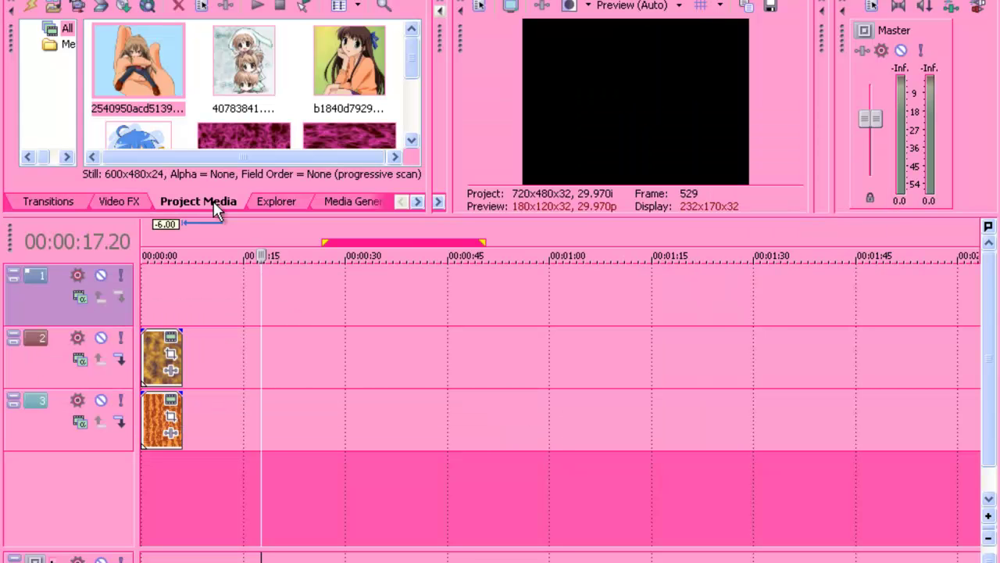
Place the still image of the girl held in a hand at the start of track 1 and preview its frames.
drag(117, 52, 180, 317)
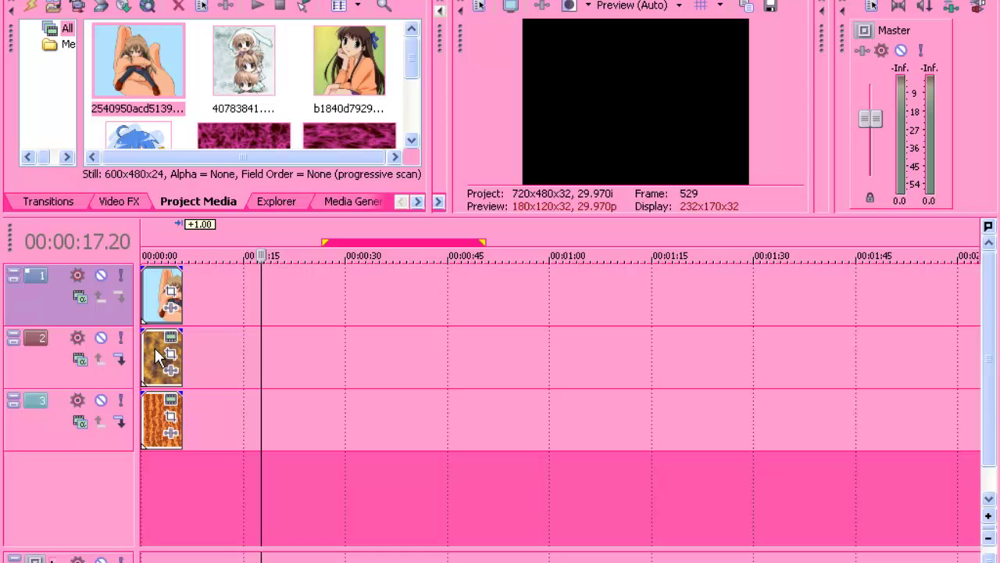
click(152, 293)
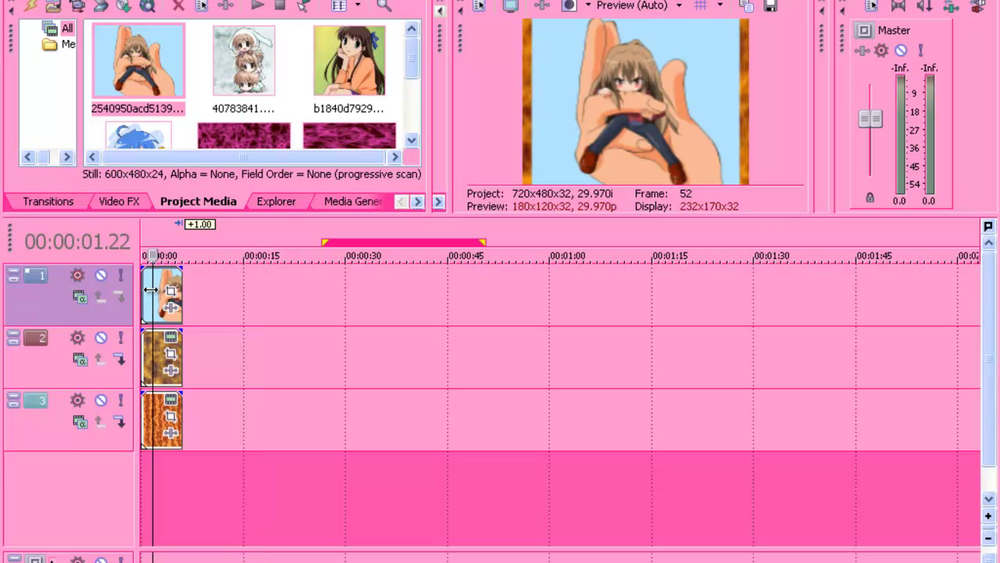
click(157, 277)
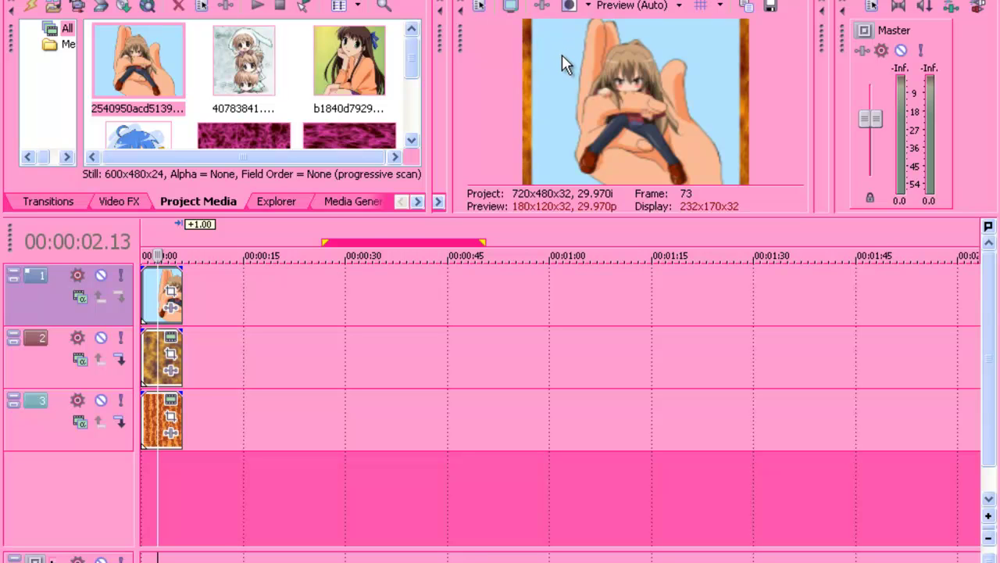
click(149, 291)
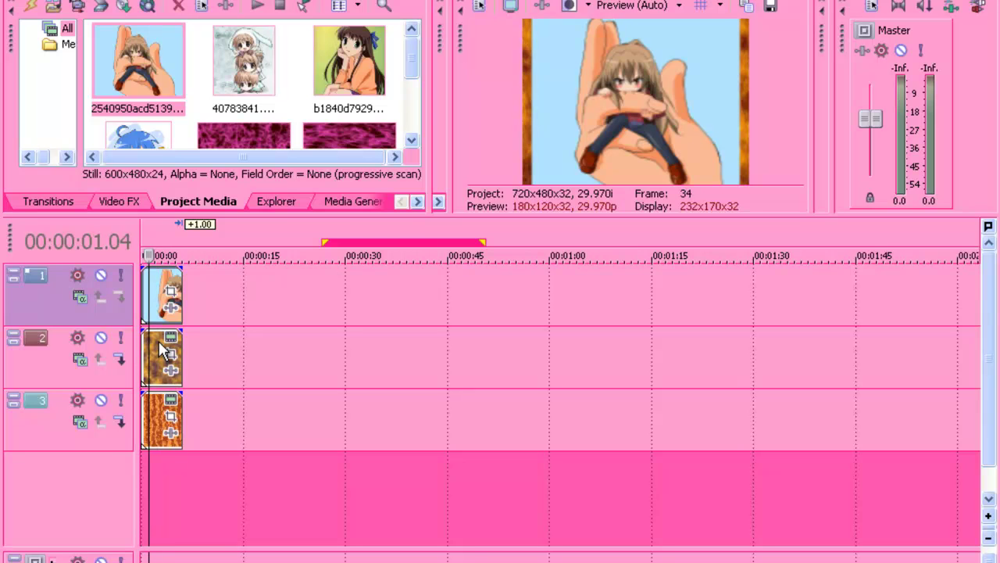
Shift the track 1 image aside temporarily to play back the background on the tracks beneath it.
drag(159, 303, 216, 295)
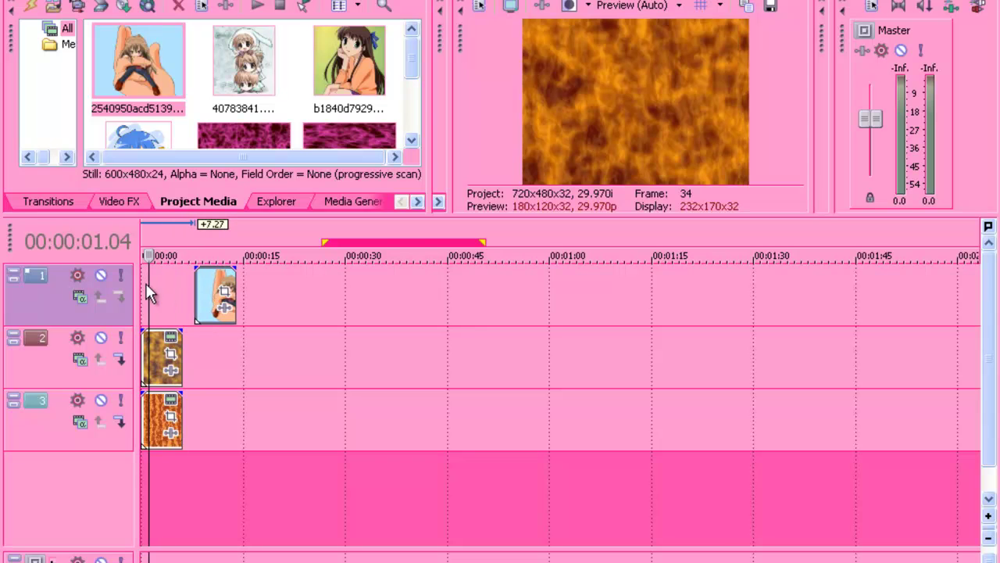
click(147, 255)
key(space)
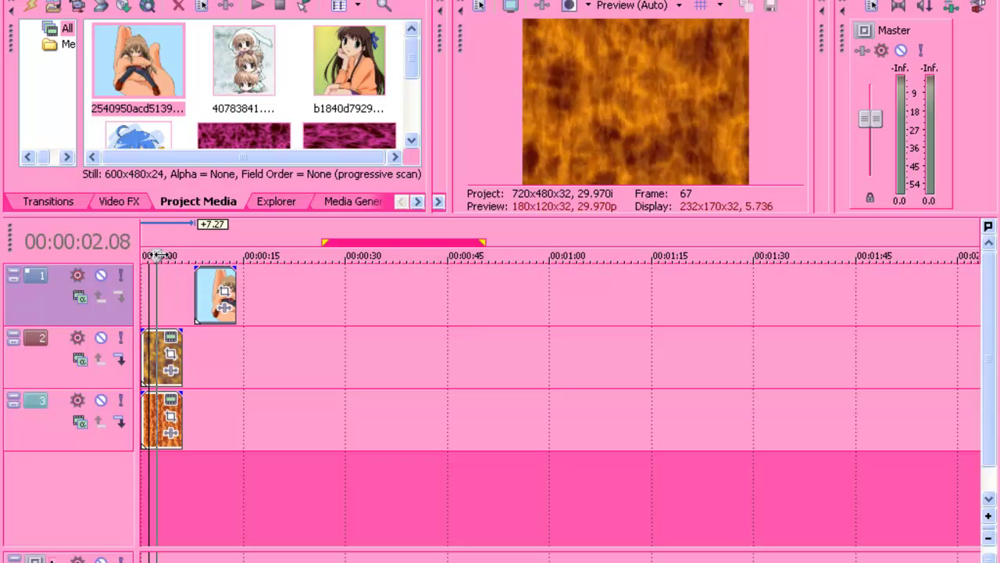
key(space)
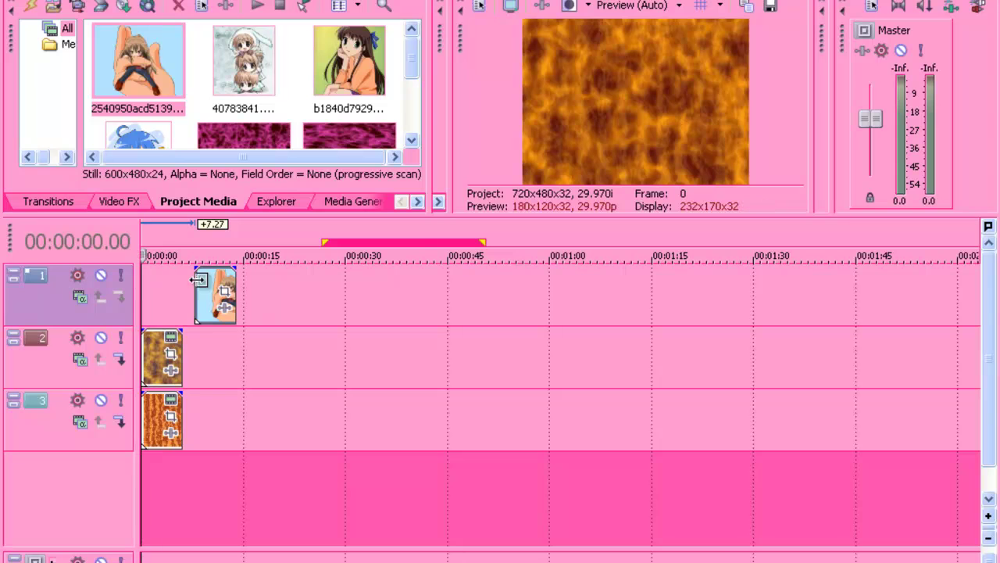
drag(216, 294, 135, 279)
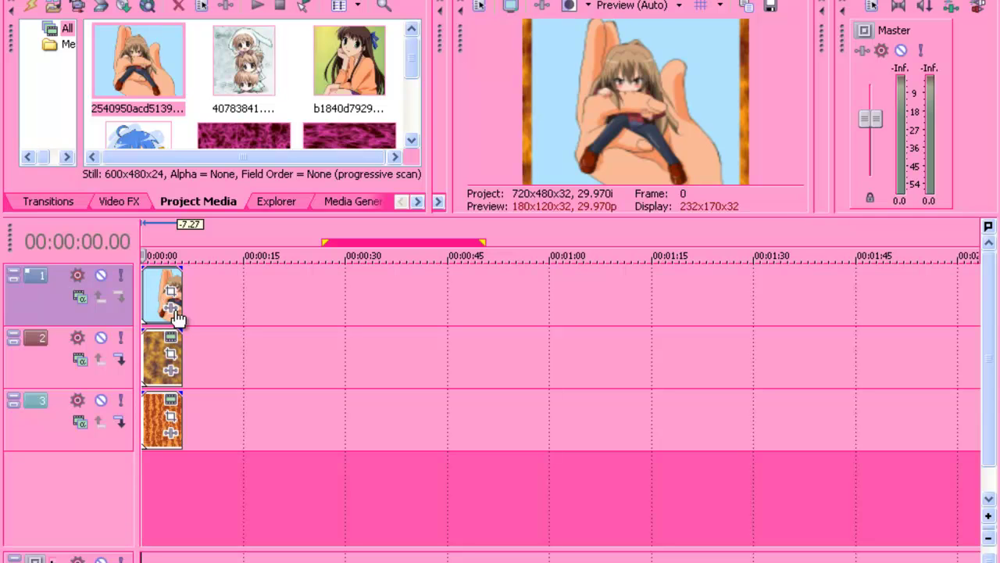
Add the Sony Chroma Keyer effect to the image event on track 1.
scroll(172, 321, up, 5)
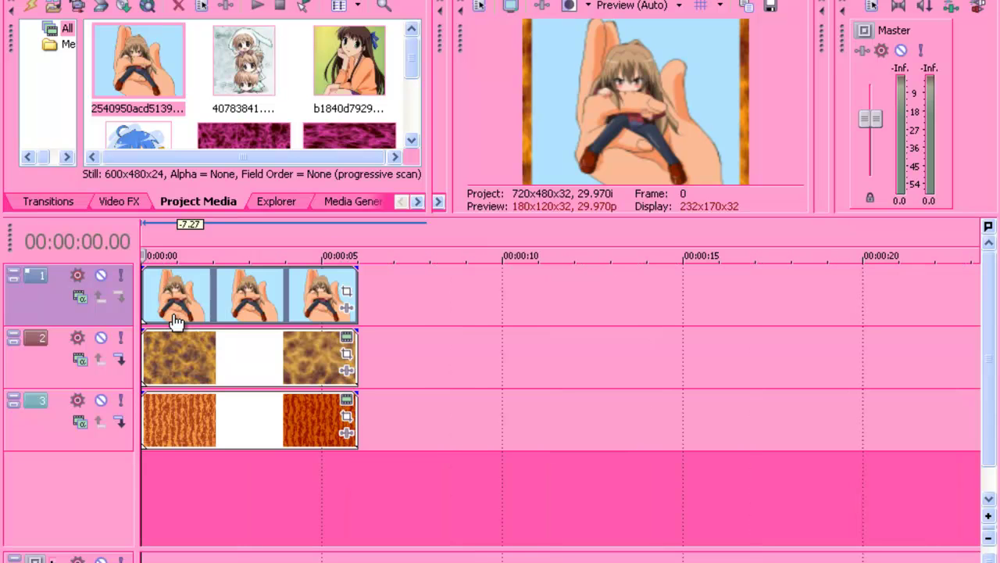
scroll(168, 319, down, 2)
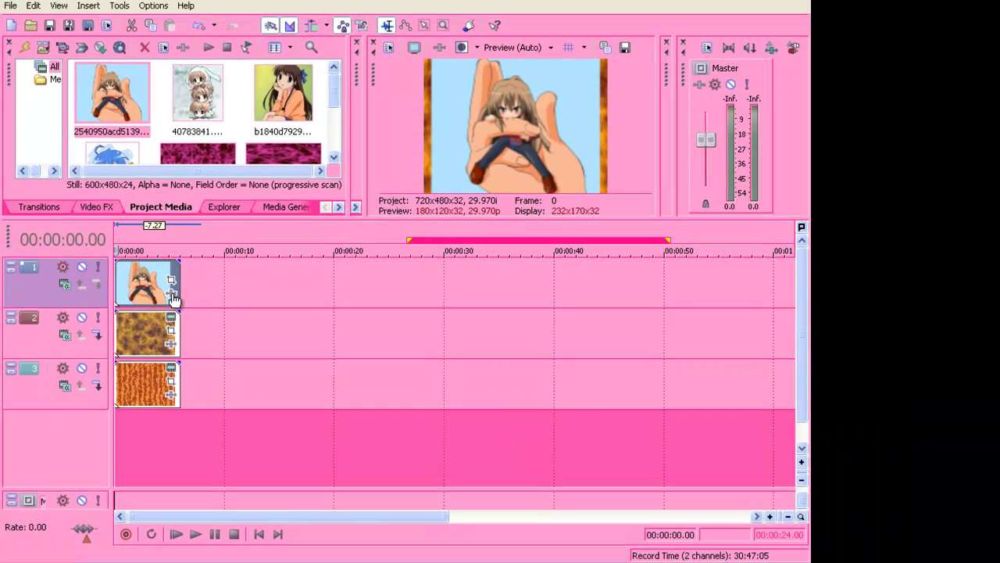
click(171, 294)
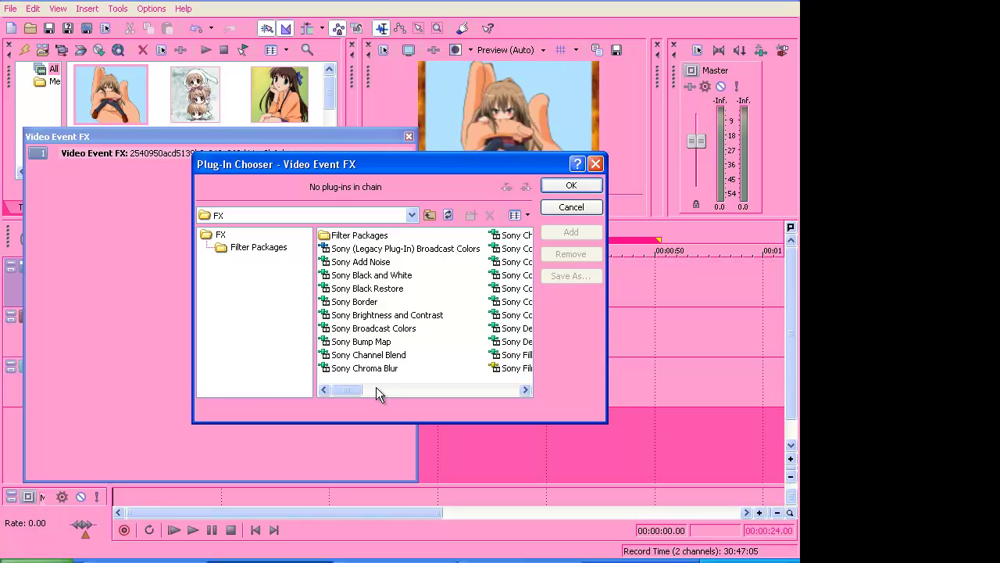
click(368, 390)
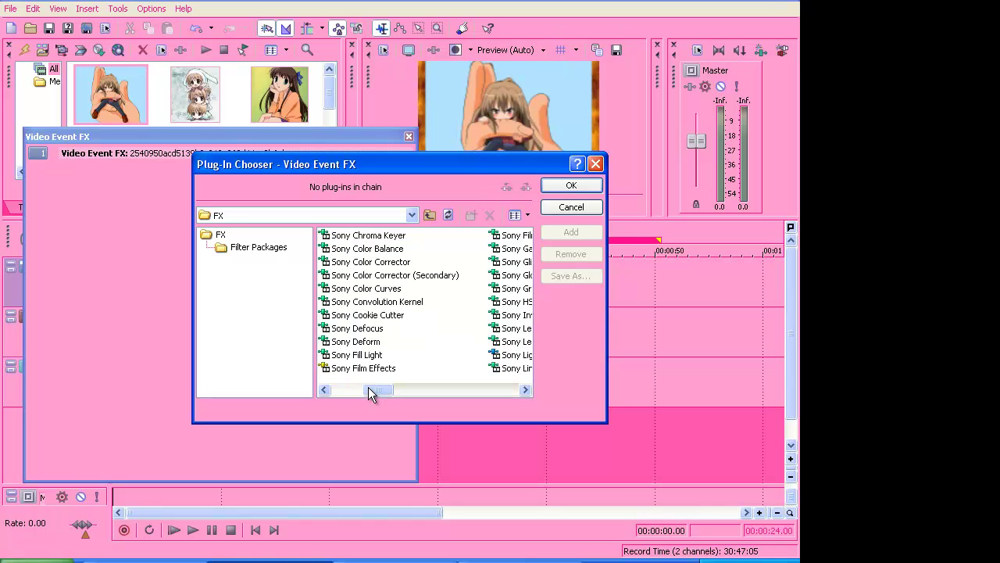
click(366, 236)
click(573, 186)
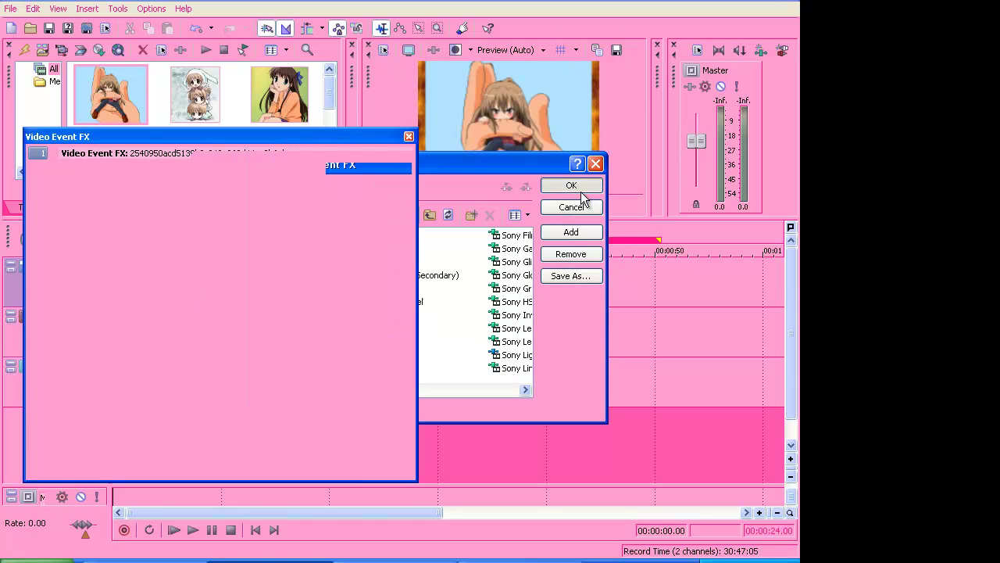
Match the Chroma Keyer colour to the image's light blue background by setting green to 198 and red to 111.
drag(150, 139, 413, 147)
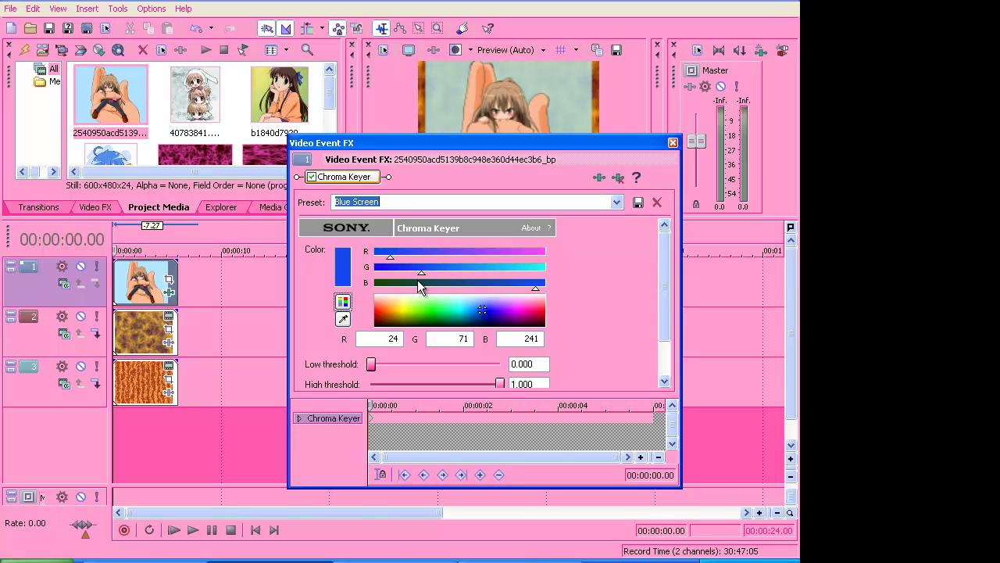
drag(418, 276, 507, 275)
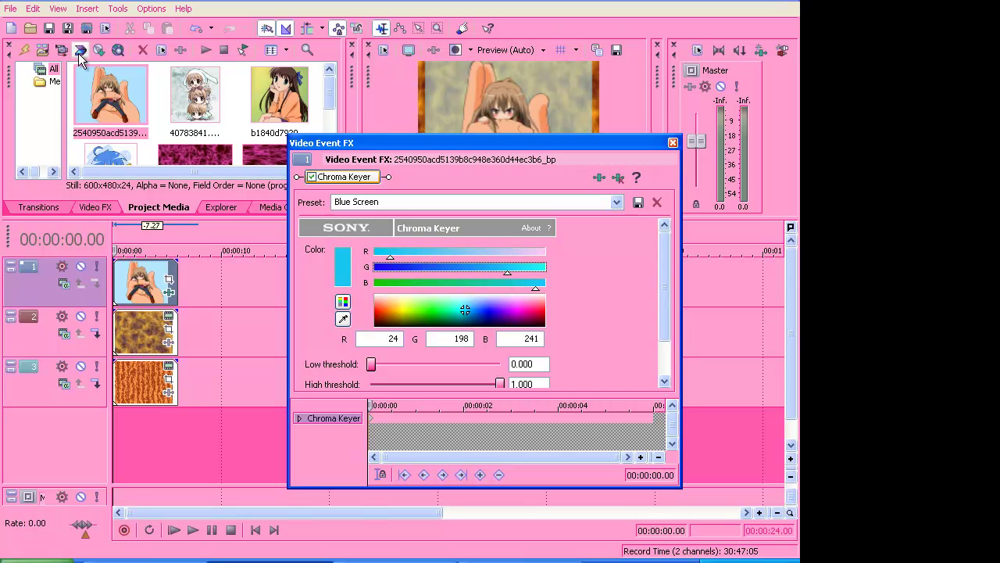
drag(391, 257, 452, 255)
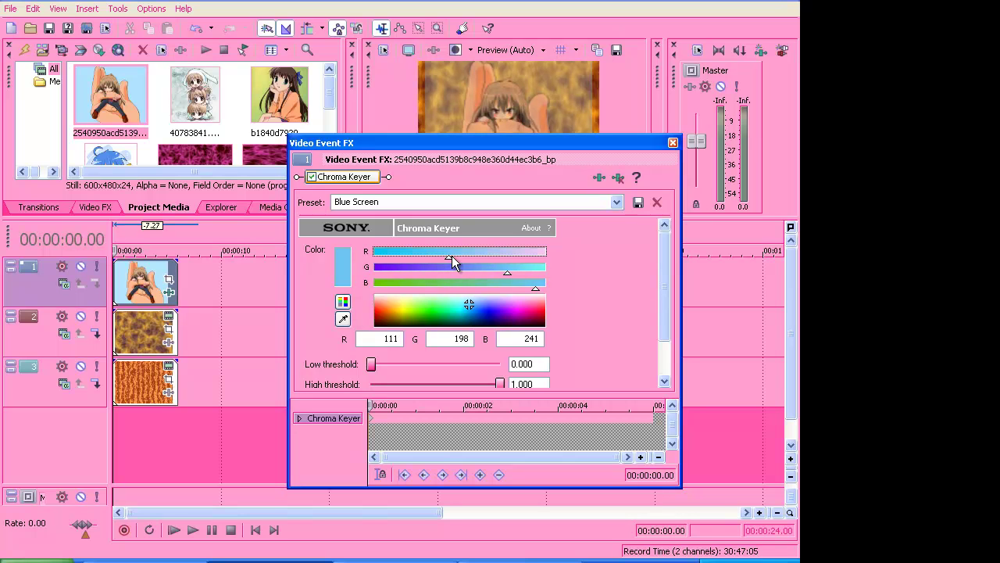
Set the Chroma Keyer's low threshold to 0.303, high threshold to 0.533 and blur amount to 0.036.
drag(538, 144, 267, 93)
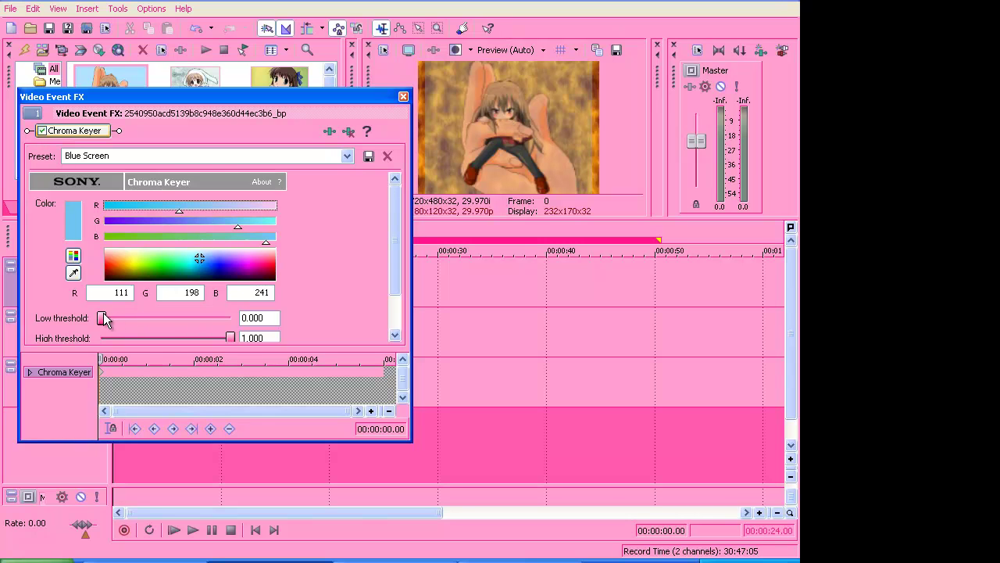
drag(396, 273, 395, 321)
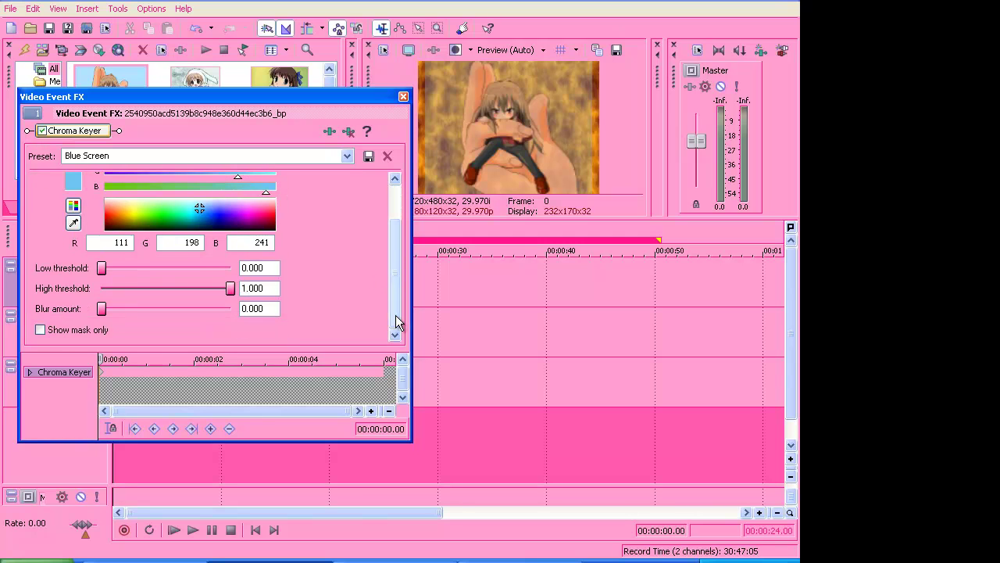
drag(104, 269, 143, 264)
drag(230, 288, 180, 290)
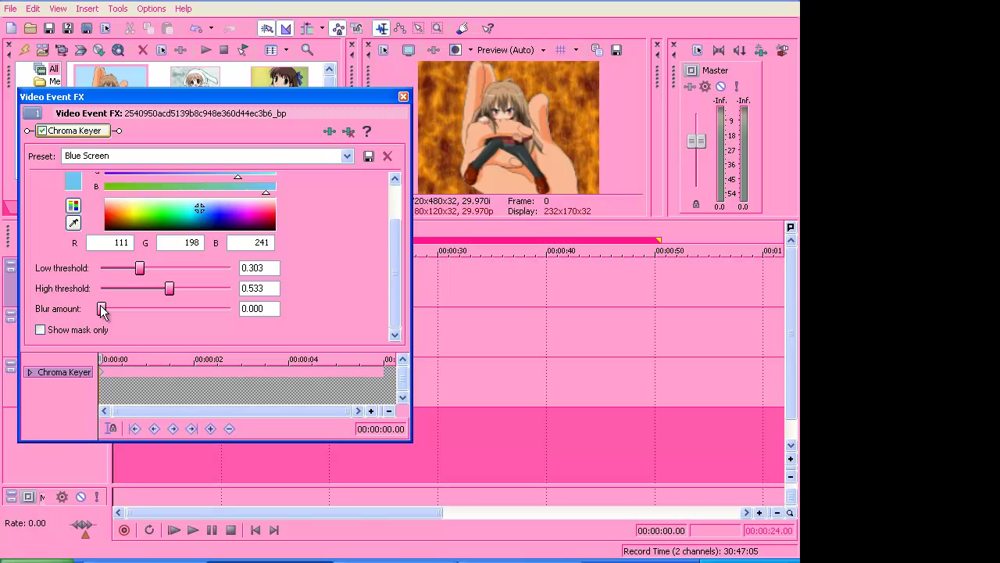
mouse_move(102, 310)
mouse_down()
mouse_move(203, 319)
mouse_move(114, 318)
mouse_move(107, 327)
mouse_up()
Toggle the mask-only view of the Chroma Keyer on and off to check the key mask.
click(40, 329)
click(38, 326)
click(38, 326)
click(38, 326)
Create a Chroma Keyer keyframe at 00:00:02.08 with low threshold 0.000 and high threshold 1.000, enlarging the keyframe area.
drag(407, 442, 467, 477)
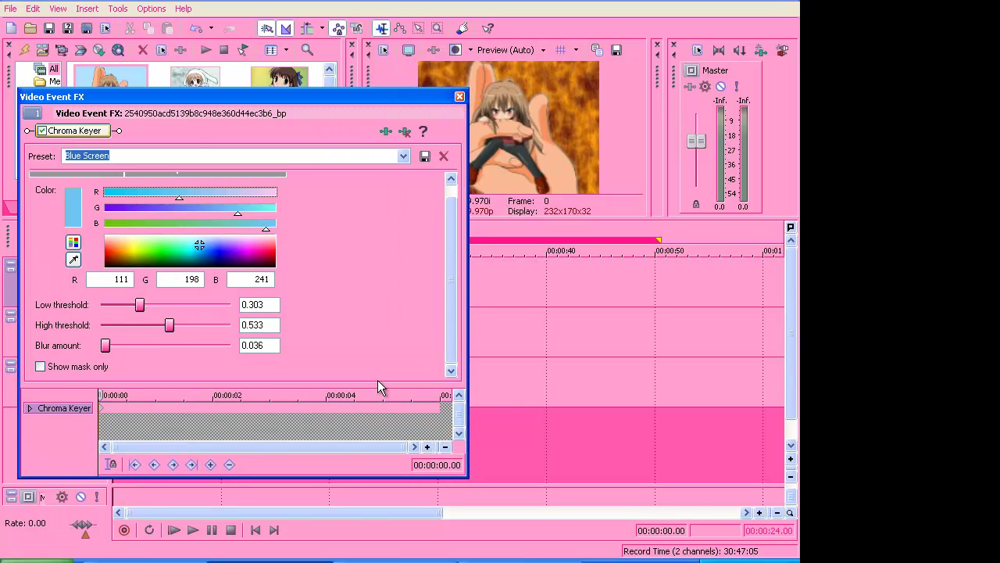
drag(379, 384, 350, 339)
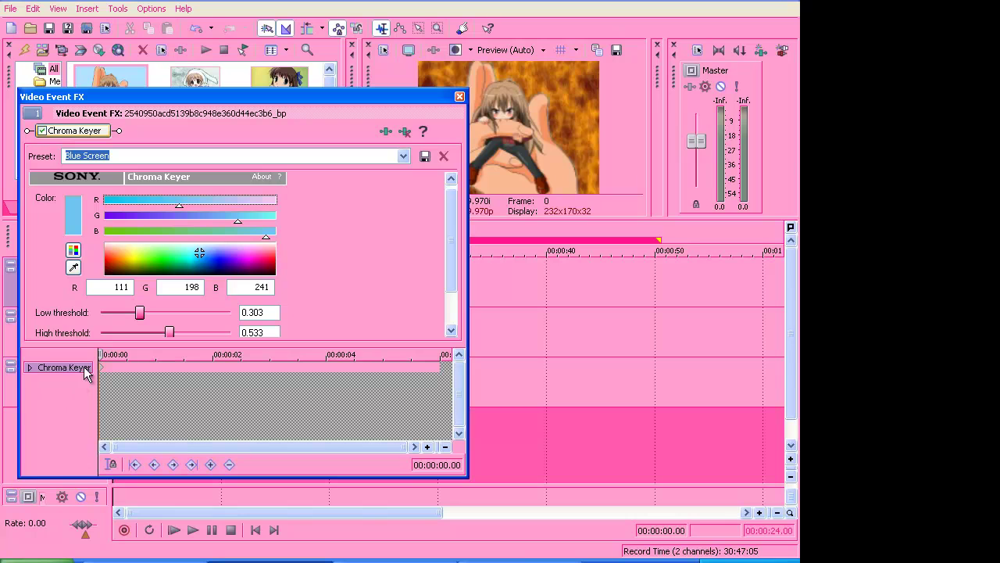
mouse_move(99, 354)
mouse_down()
mouse_move(333, 356)
mouse_move(82, 359)
mouse_up()
click(227, 365)
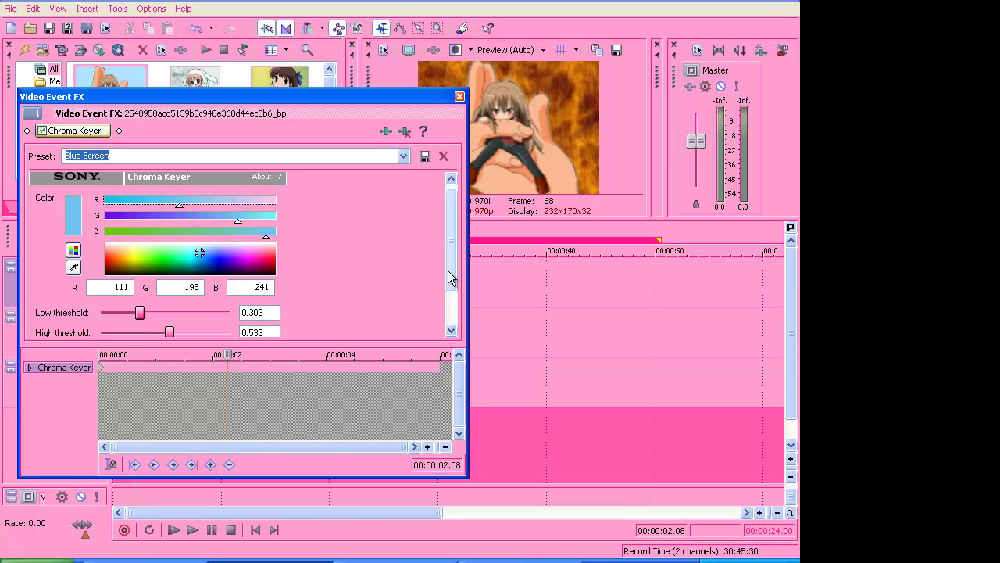
drag(455, 264, 437, 305)
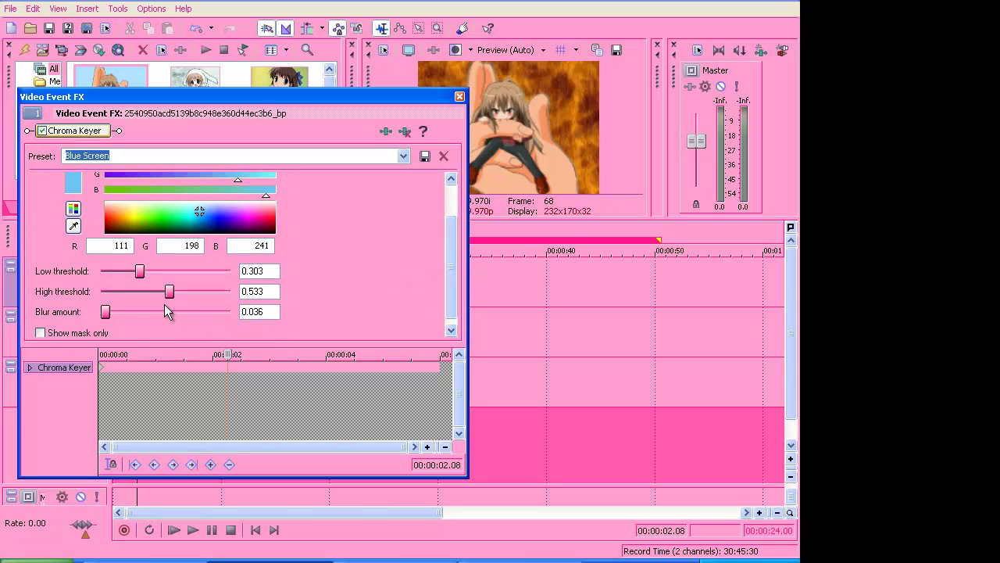
drag(170, 291, 263, 300)
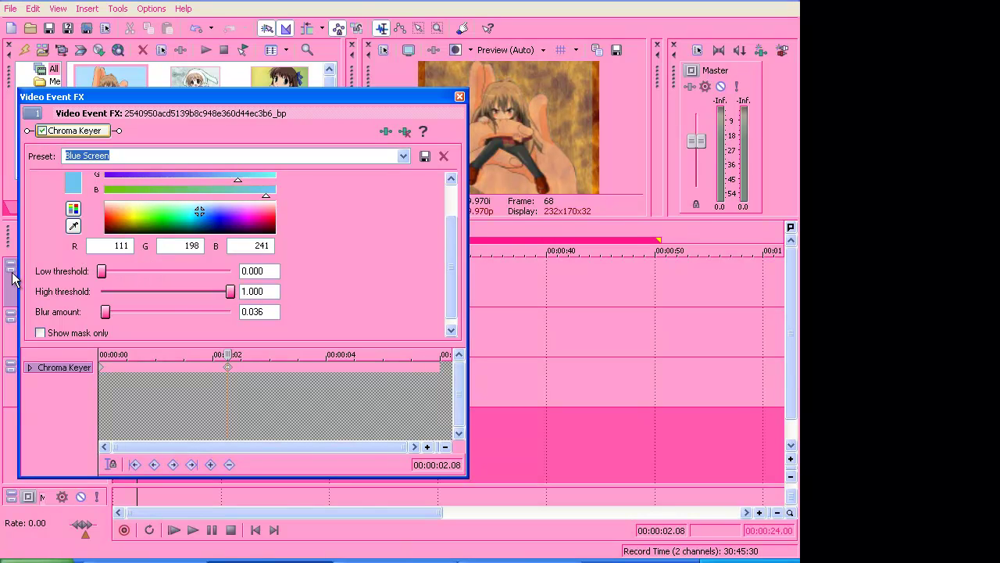
Change the key colour at the 00:00:02.08 keyframe to a dark brown with green 62 and blue 5.
drag(166, 178, 149, 189)
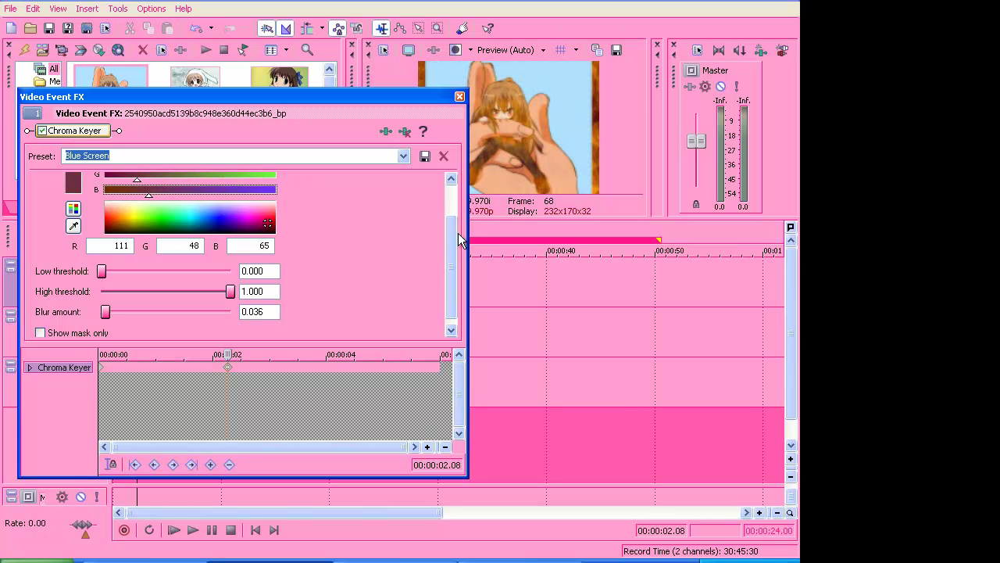
scroll(455, 185, up, 2)
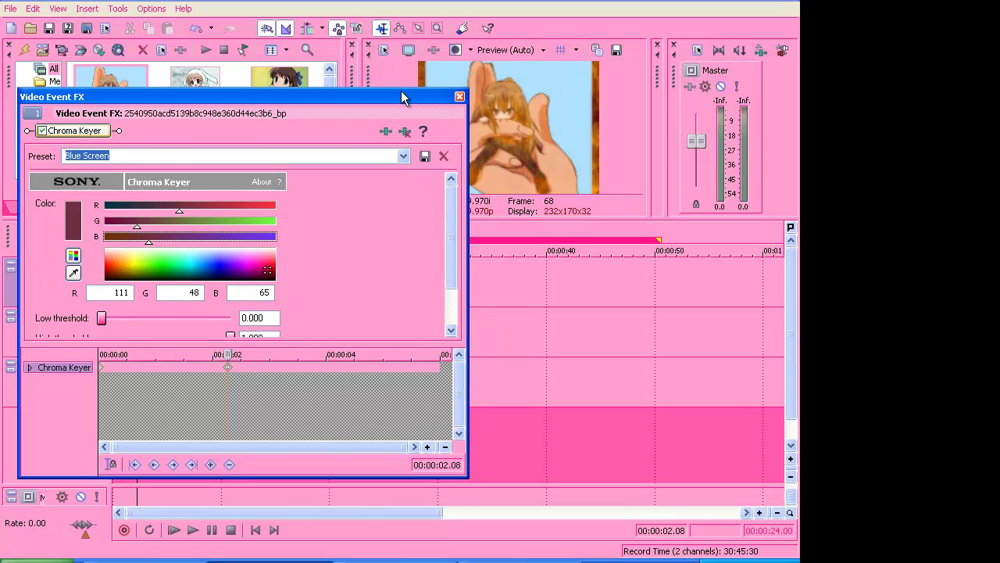
drag(401, 90, 345, 86)
drag(95, 238, 57, 245)
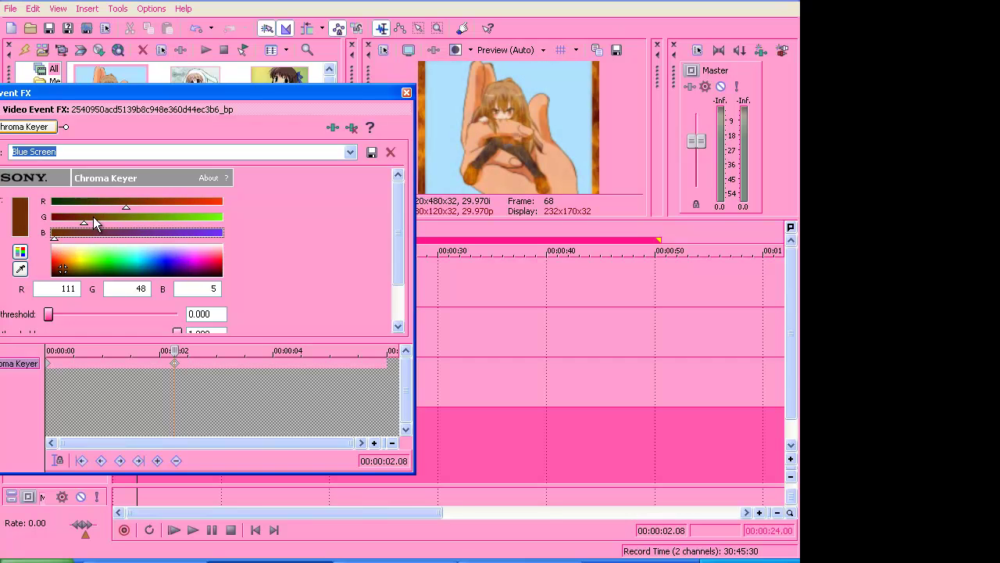
mouse_move(86, 220)
mouse_down()
mouse_move(33, 225)
mouse_move(156, 223)
mouse_move(97, 226)
mouse_up()
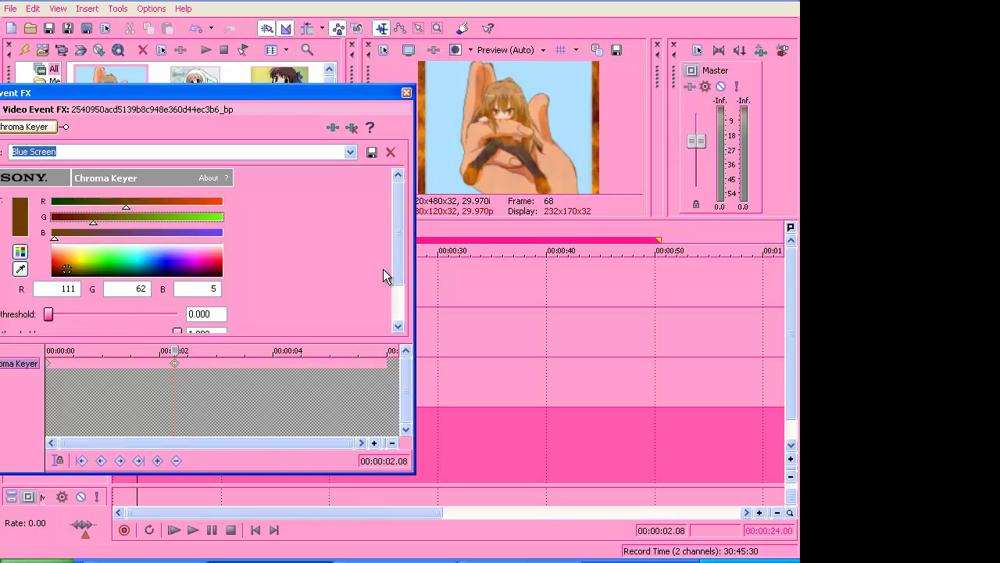
drag(400, 270, 401, 306)
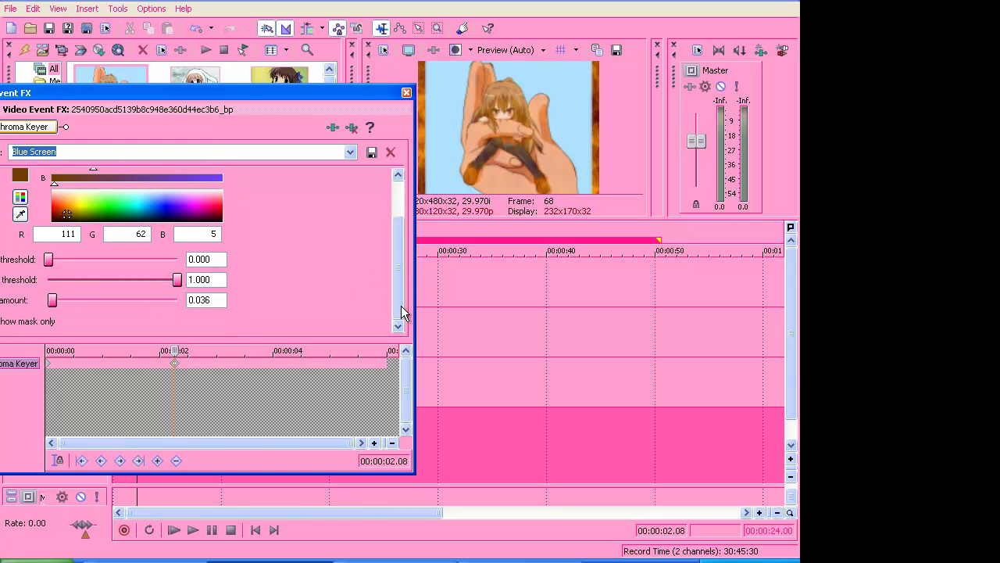
Copy the first Chroma Keyer keyframe to the end of the clip at 00:00:06.00.
double_click(176, 364)
drag(227, 96, 261, 102)
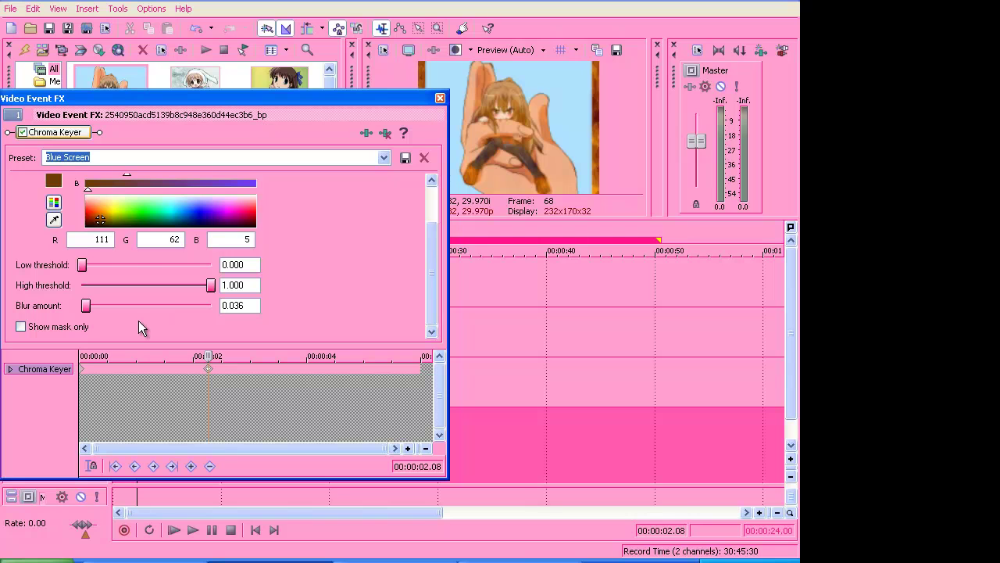
click(84, 369)
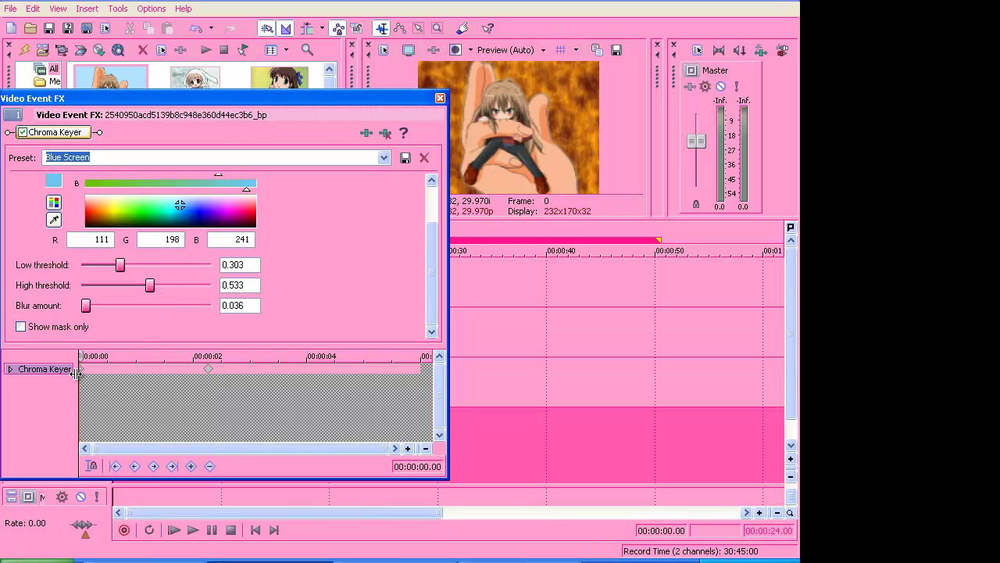
drag(83, 376, 50, 367)
drag(84, 372, 422, 371)
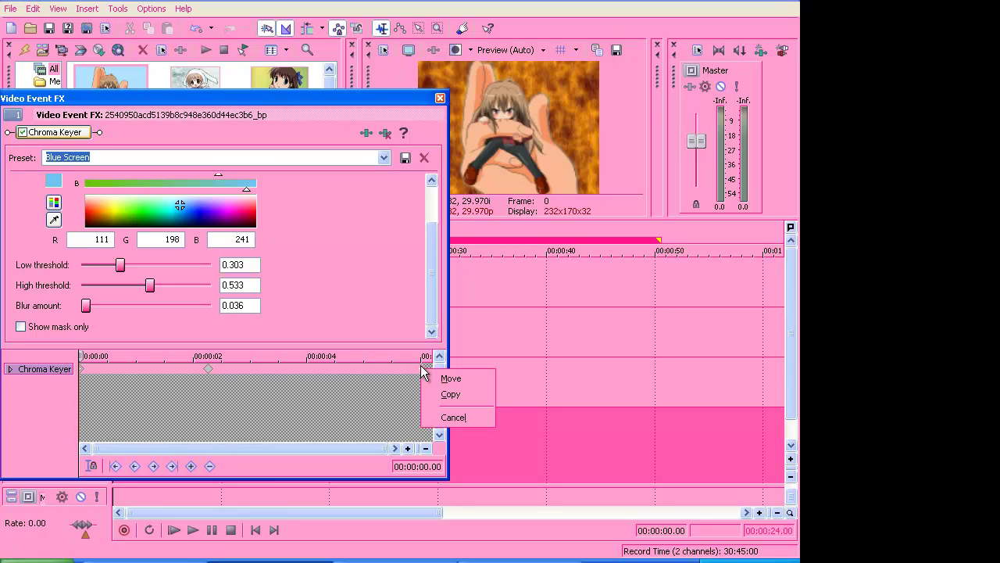
click(451, 394)
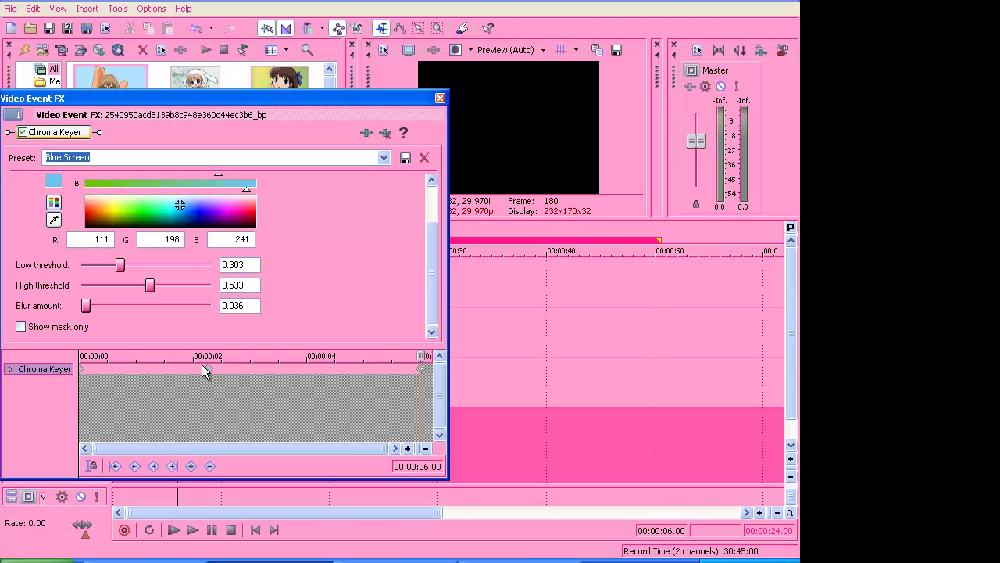
Return to the first keyframe, close the clip's effect settings and preview the animated key from the start.
key(Home)
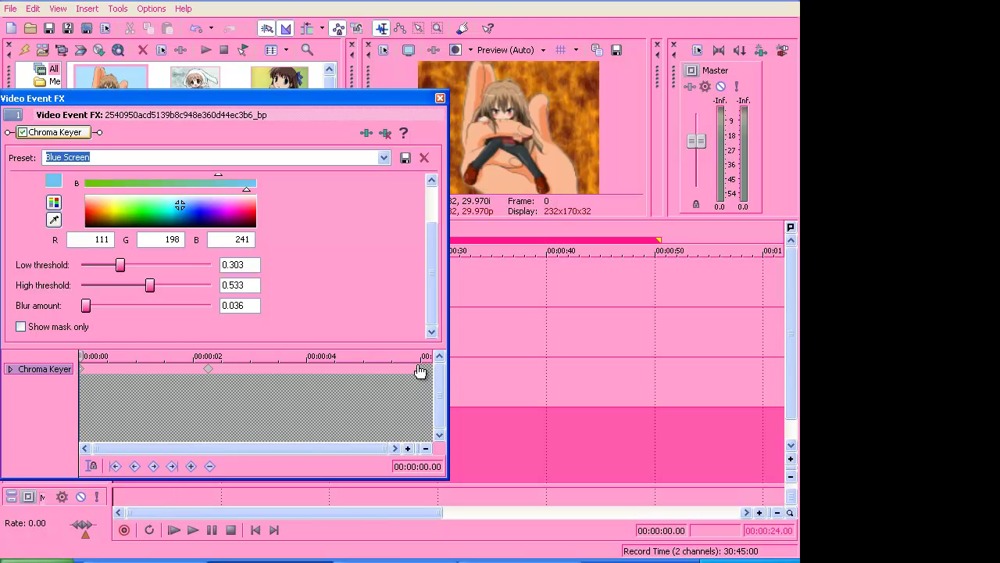
click(84, 371)
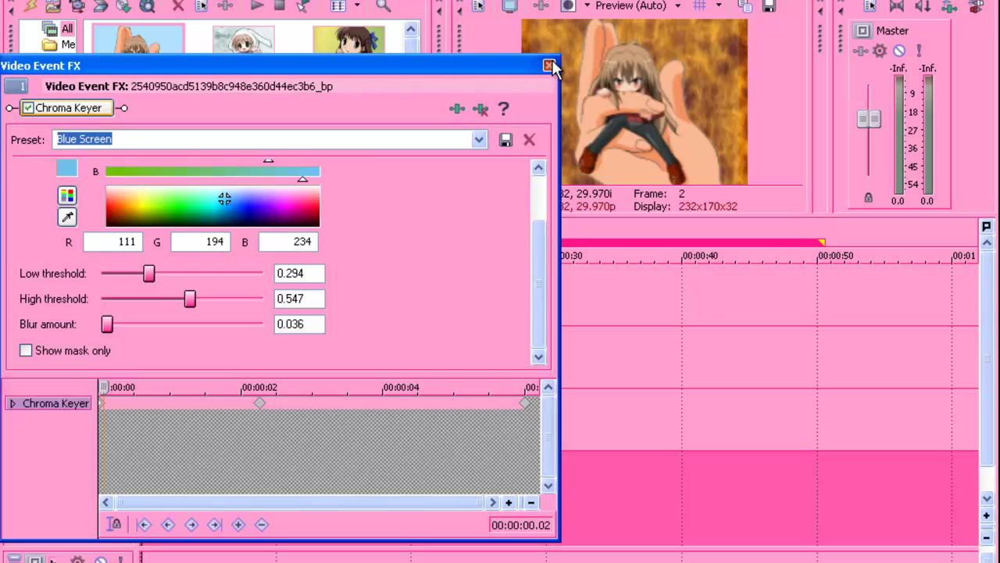
click(475, 87)
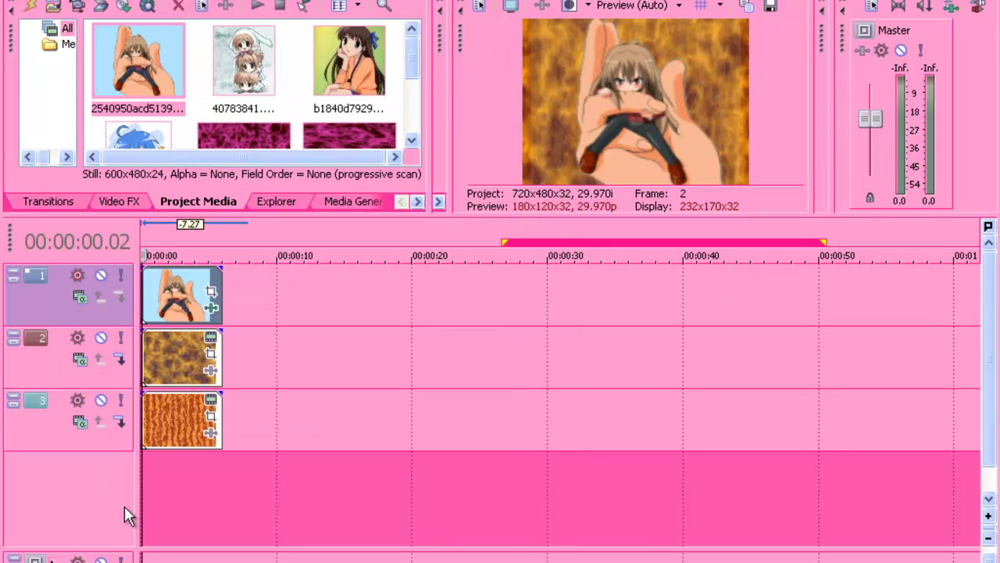
key(space)
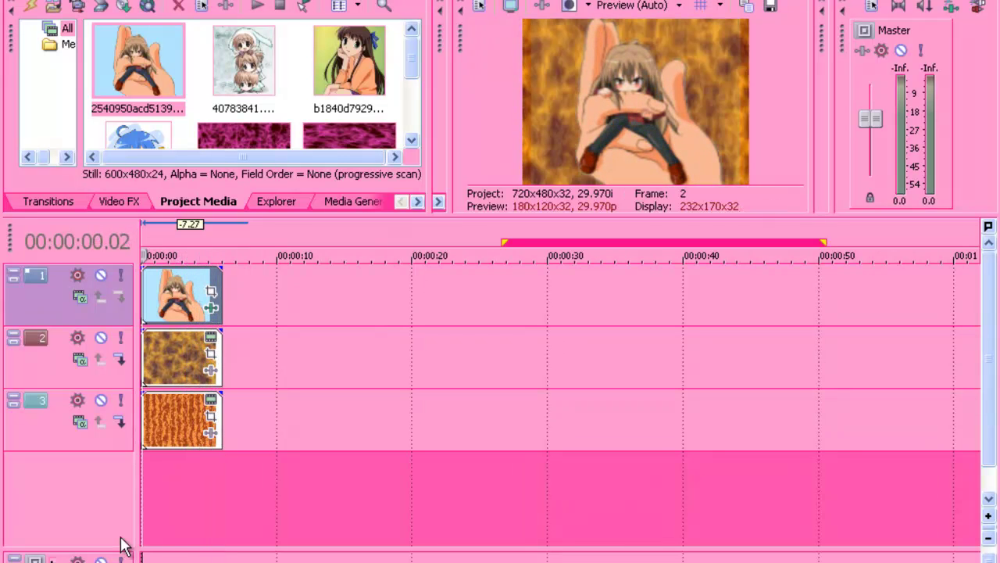
Delete the Chroma Keyer keyframes at 00:00:02.08 and 00:00:06.00 from the first clip on track 1.
click(211, 307)
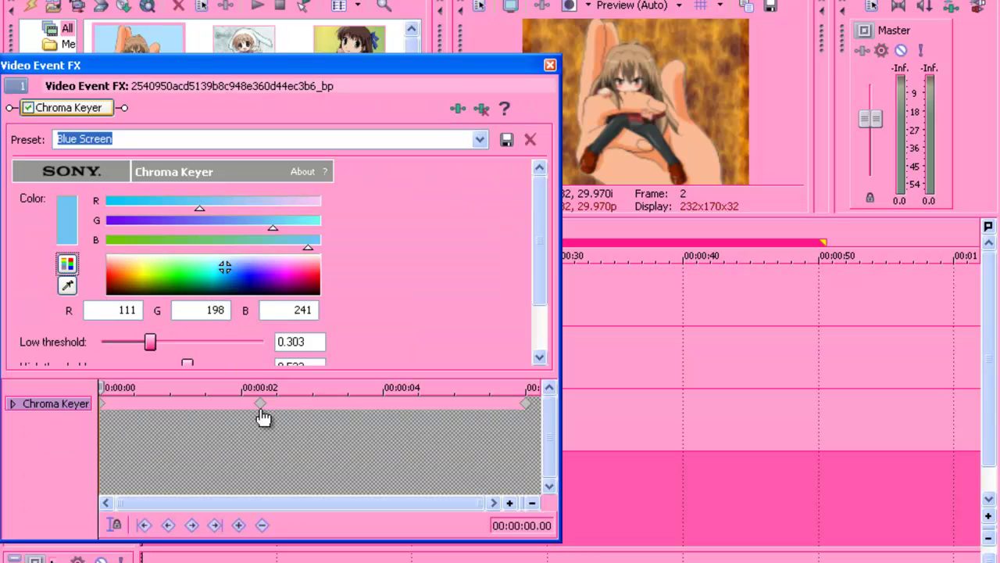
click(261, 406)
right_click(263, 415)
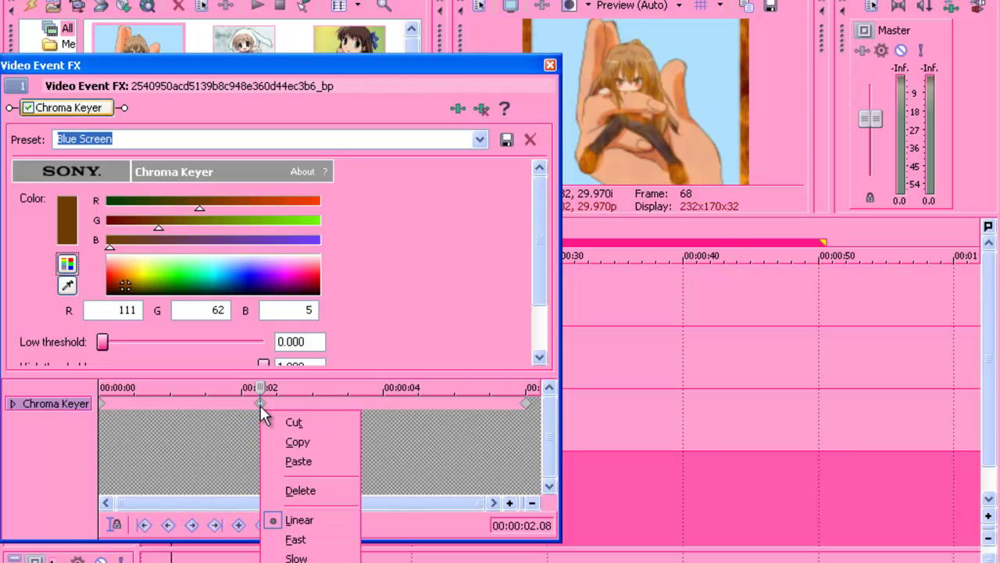
click(307, 489)
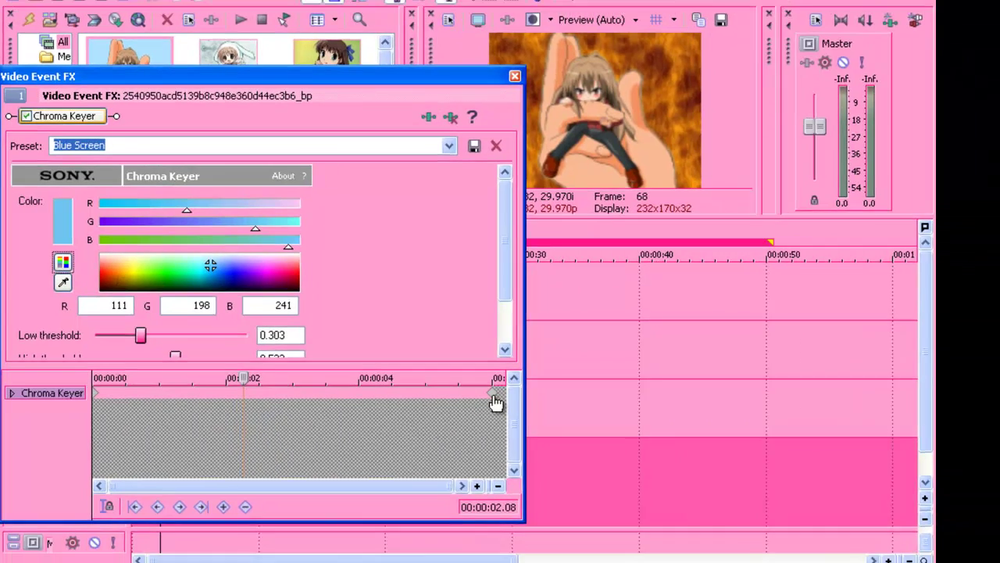
right_click(527, 406)
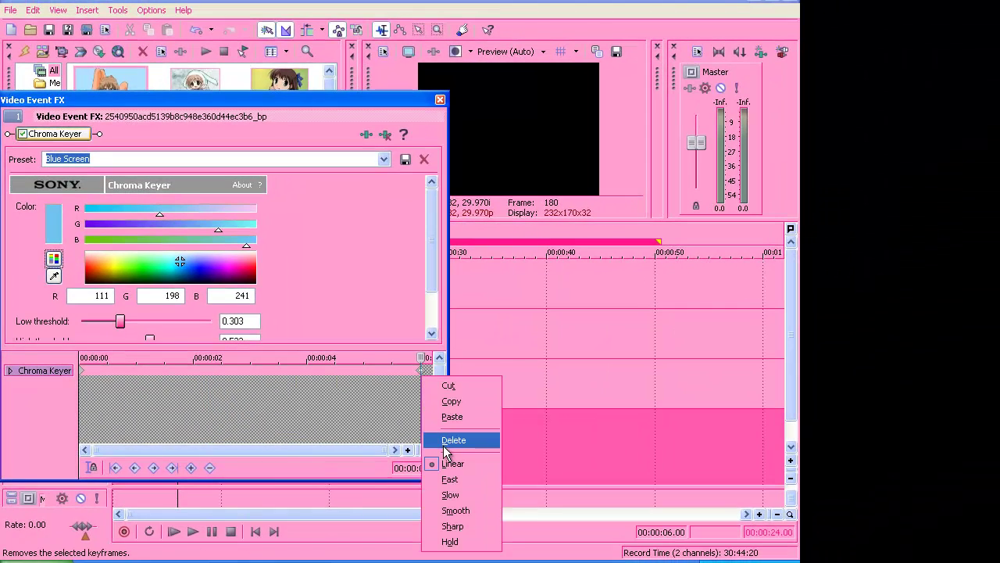
click(443, 444)
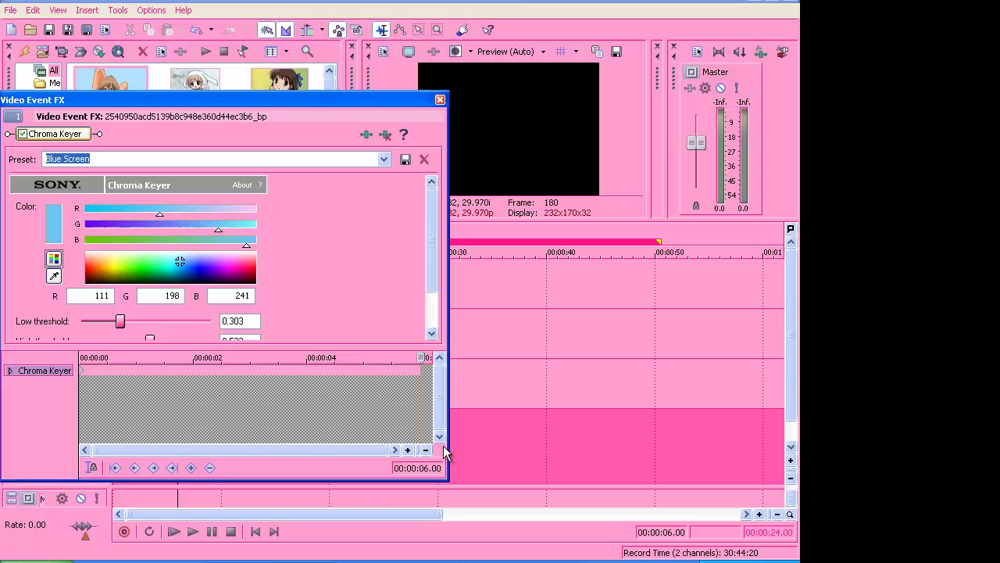
Close the effect settings and preview the keyed clip from 00:00:03.23 to past its end.
click(440, 99)
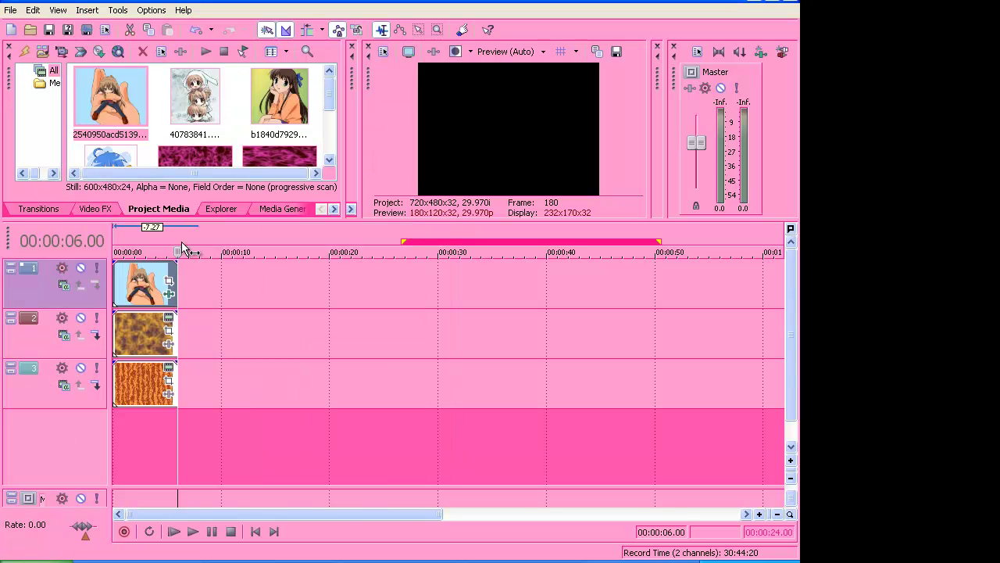
drag(177, 253, 154, 252)
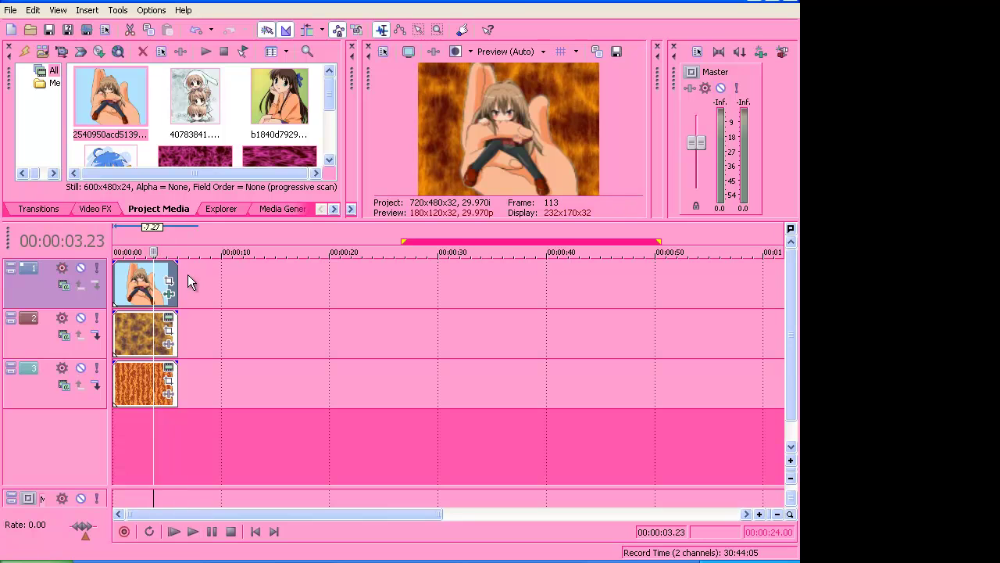
click(178, 532)
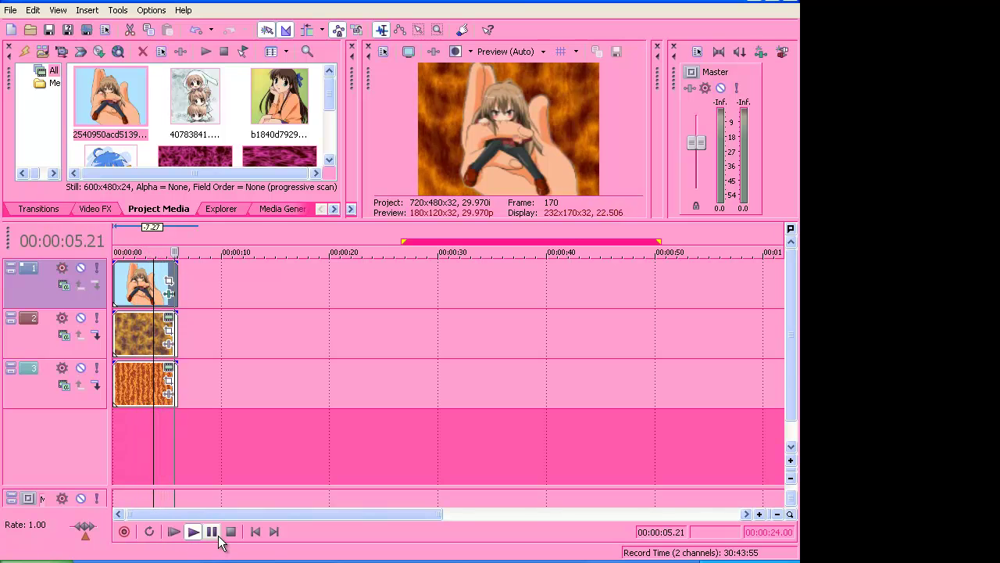
click(214, 536)
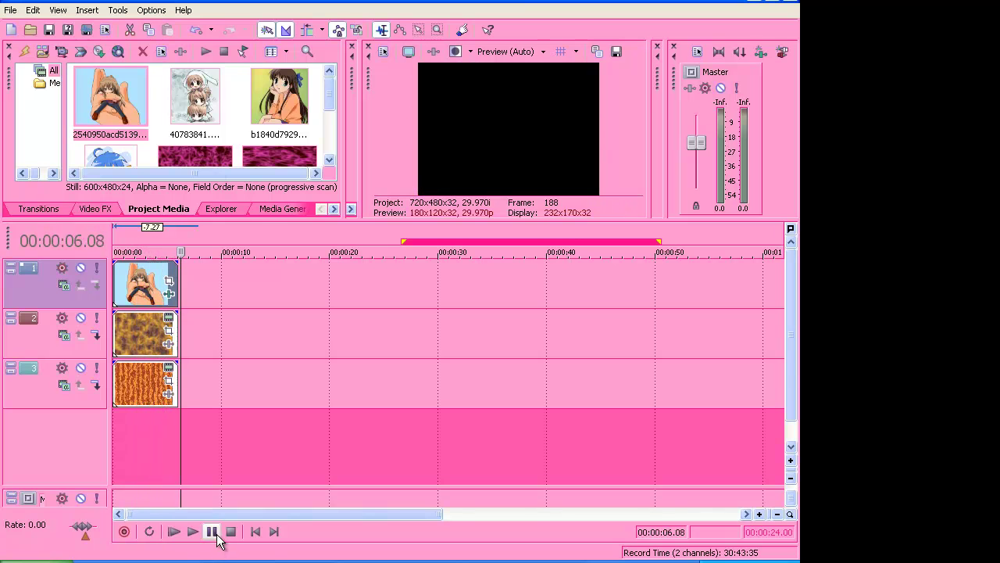
Add the image 40783841.jpg to track 1 at 00:00:06.08, just after the keyed clip.
click(198, 100)
drag(197, 93, 191, 283)
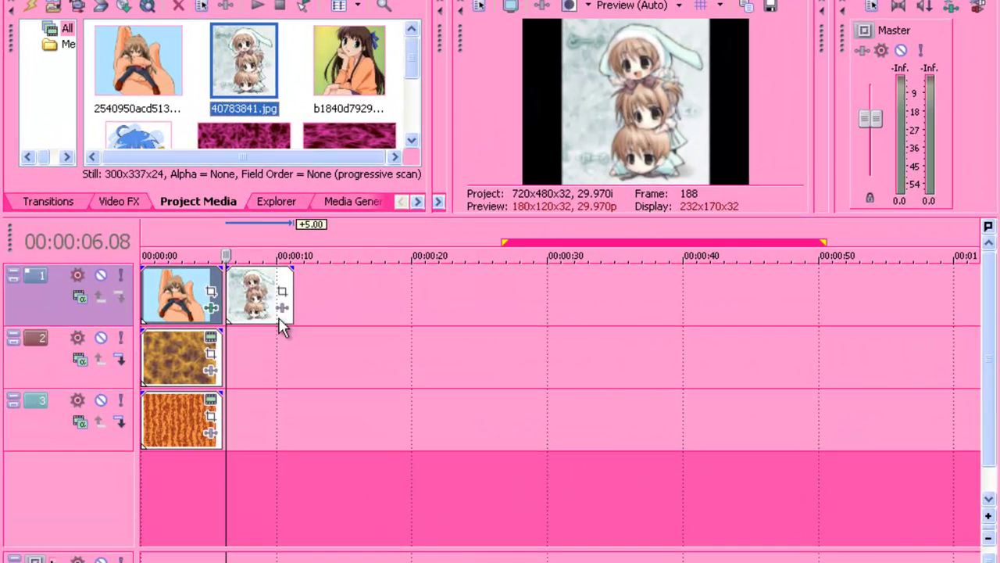
scroll(261, 377, down, 3)
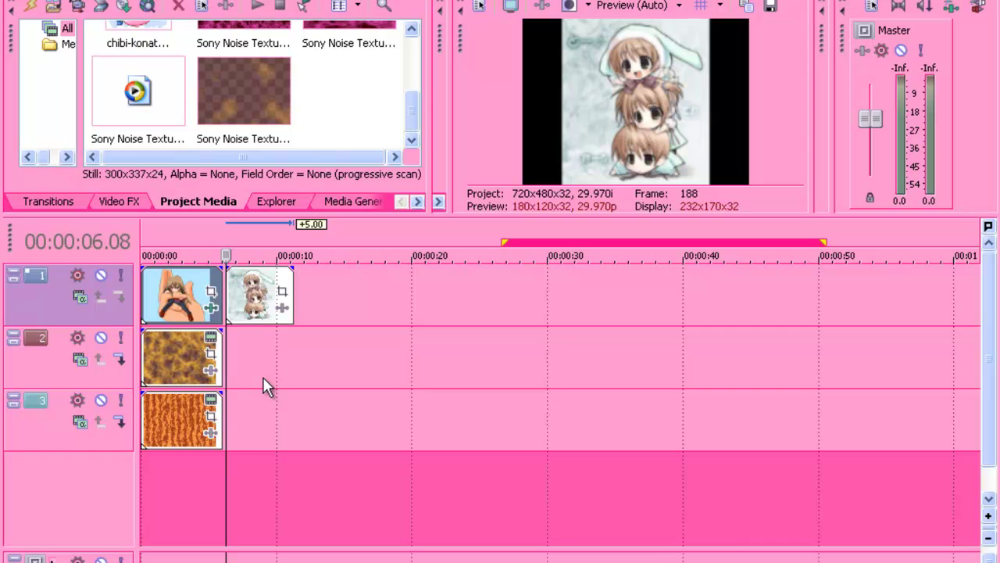
Examine the timeline at several zoom levels, with the playback cursor moved to 00:00:08.14 over the new image clip.
click(378, 364)
scroll(280, 321, up, 10)
scroll(279, 331, down, 10)
scroll(280, 331, up, 12)
scroll(279, 331, down, 10)
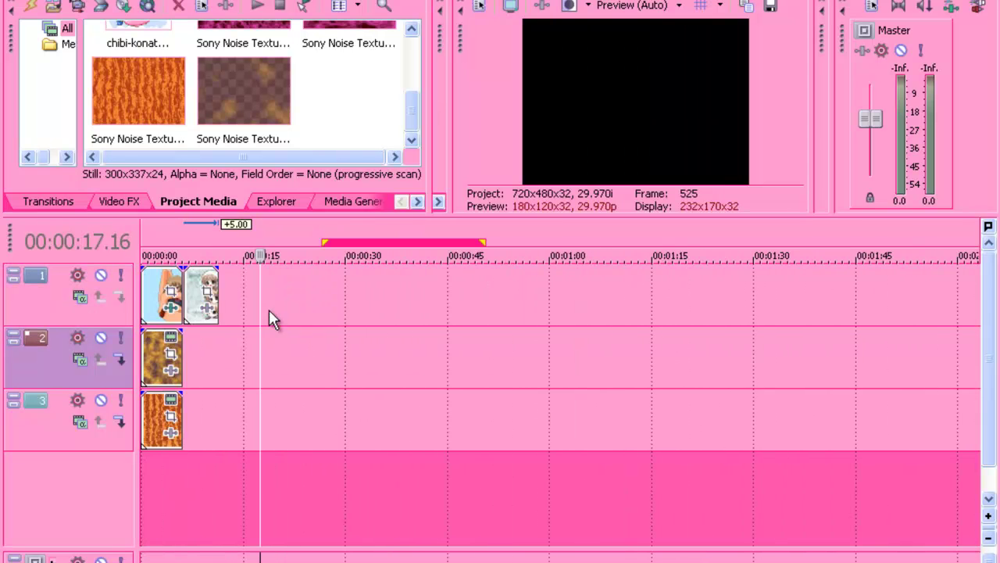
drag(261, 257, 244, 256)
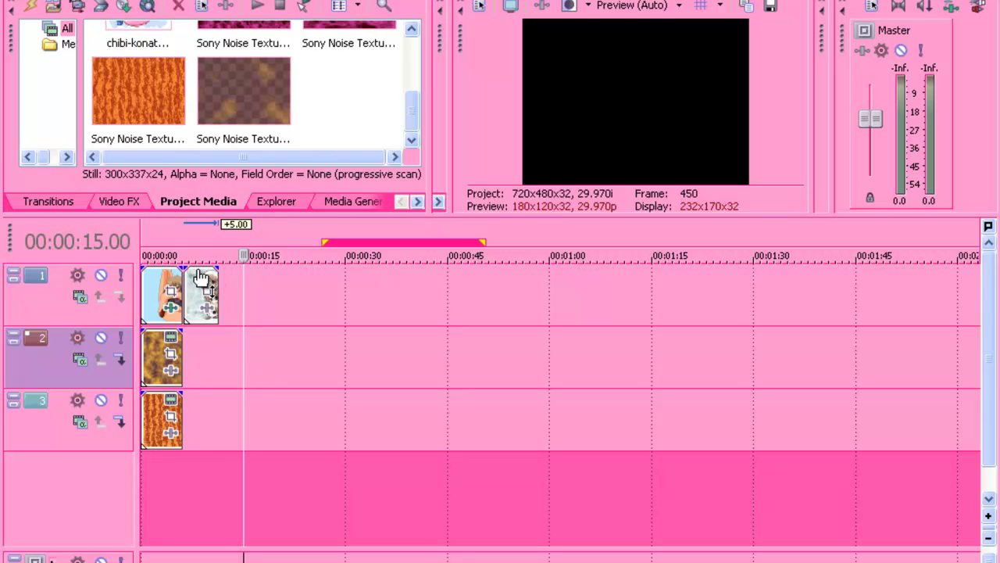
drag(242, 277, 199, 278)
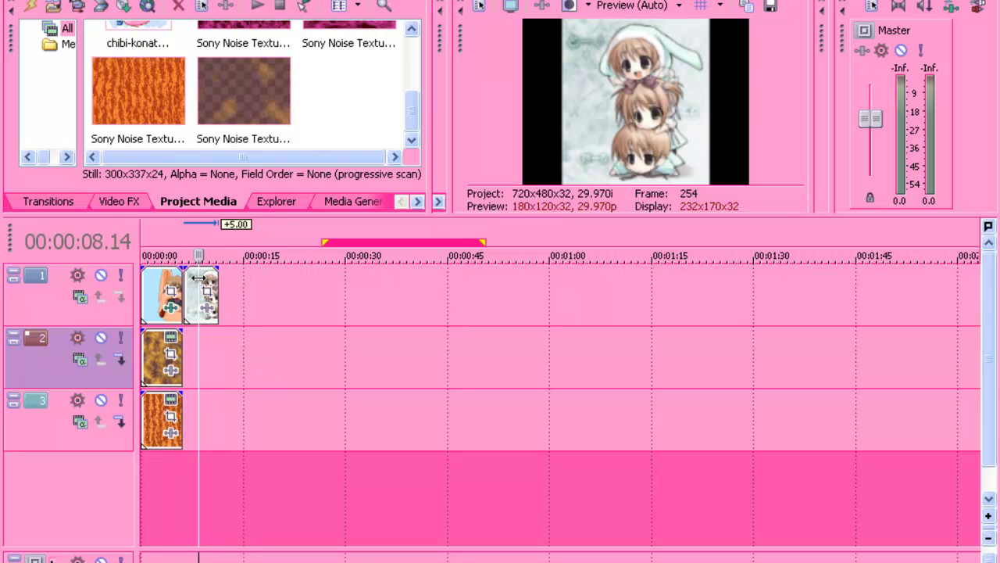
scroll(199, 303, up, 7)
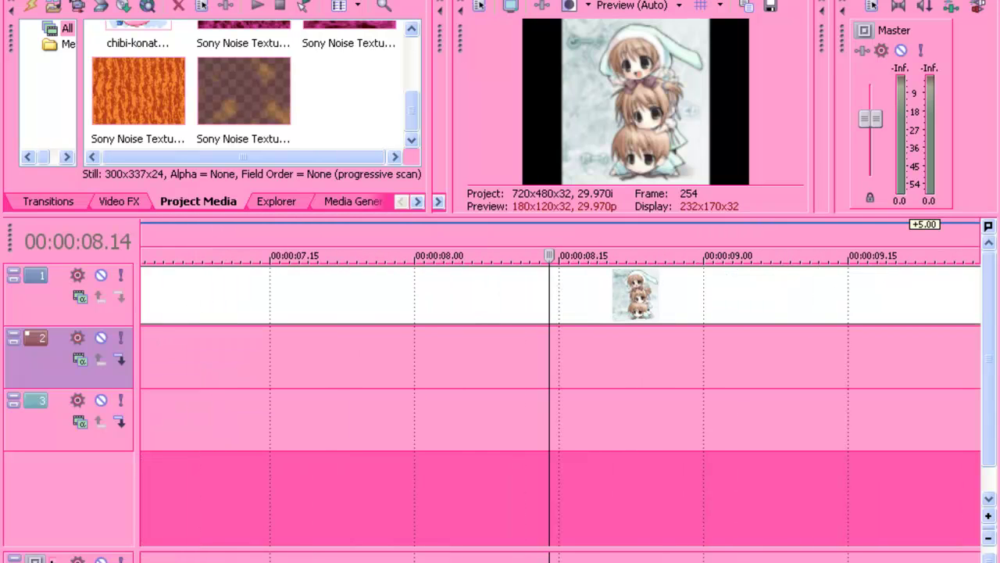
scroll(835, 414, down, 2)
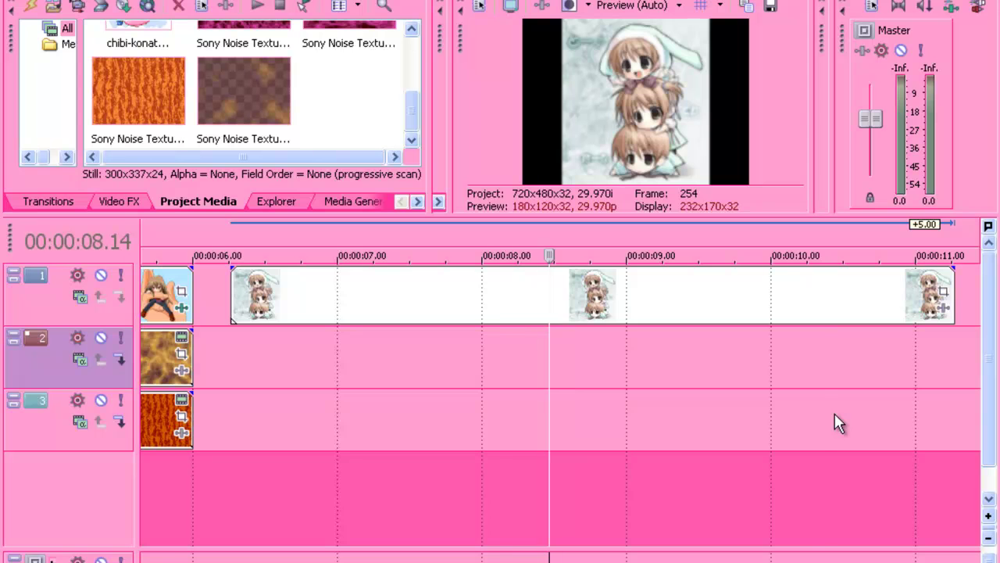
scroll(835, 413, down, 1)
scroll(835, 414, down, 7)
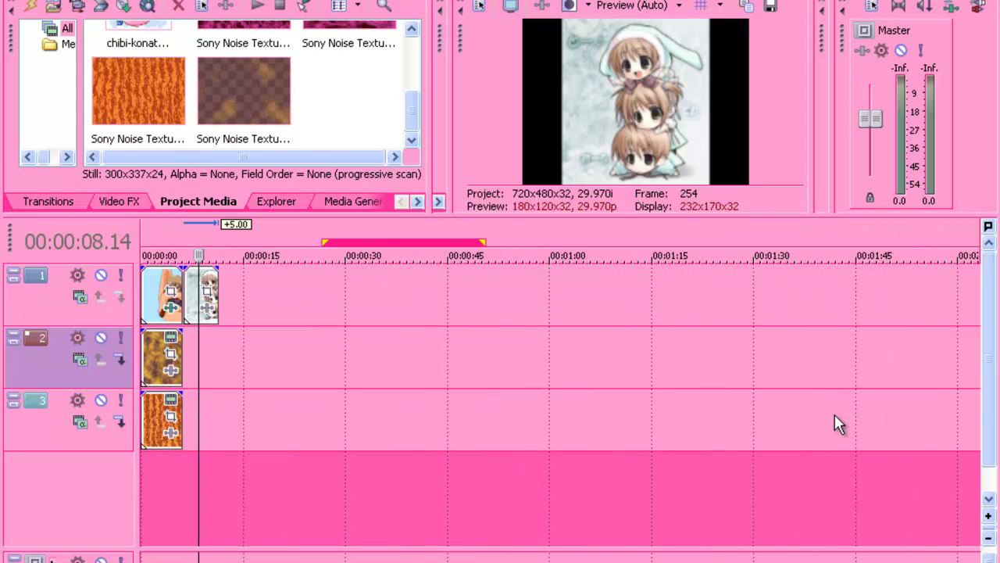
scroll(834, 414, up, 6)
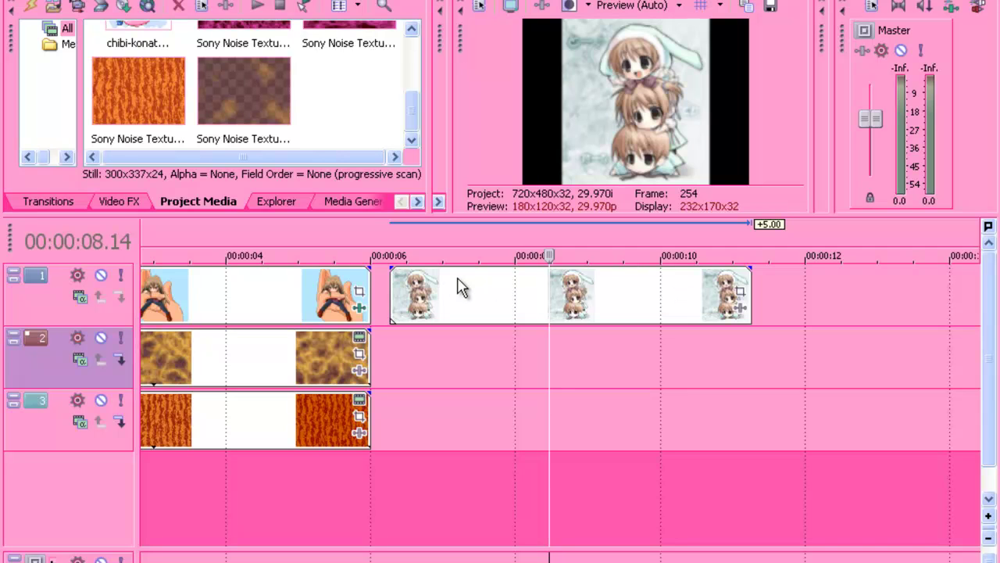
Shift the image clip about 2.09 later on track 1 and try moving the keyed clip against it, undoing that second move.
drag(449, 295, 607, 286)
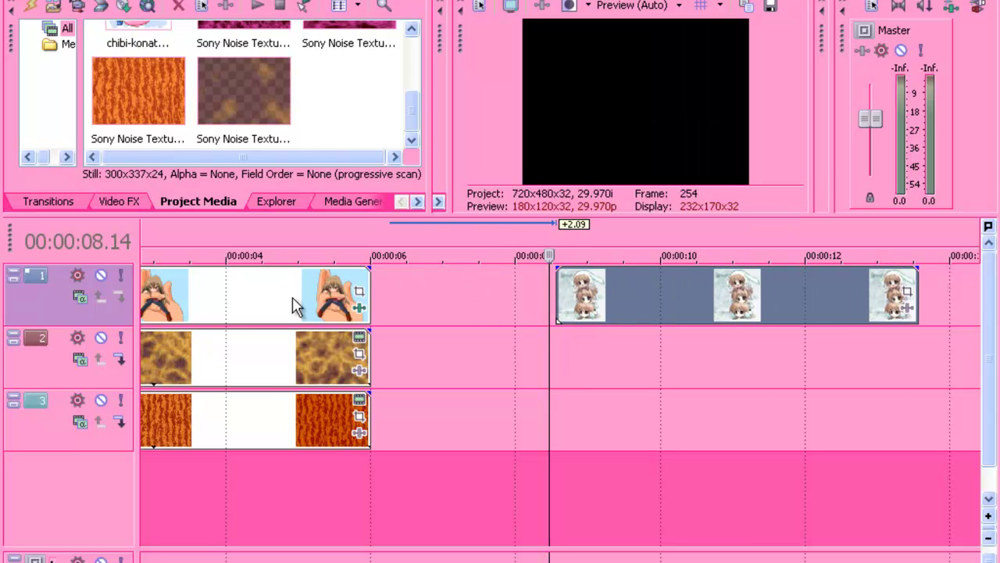
click(291, 358)
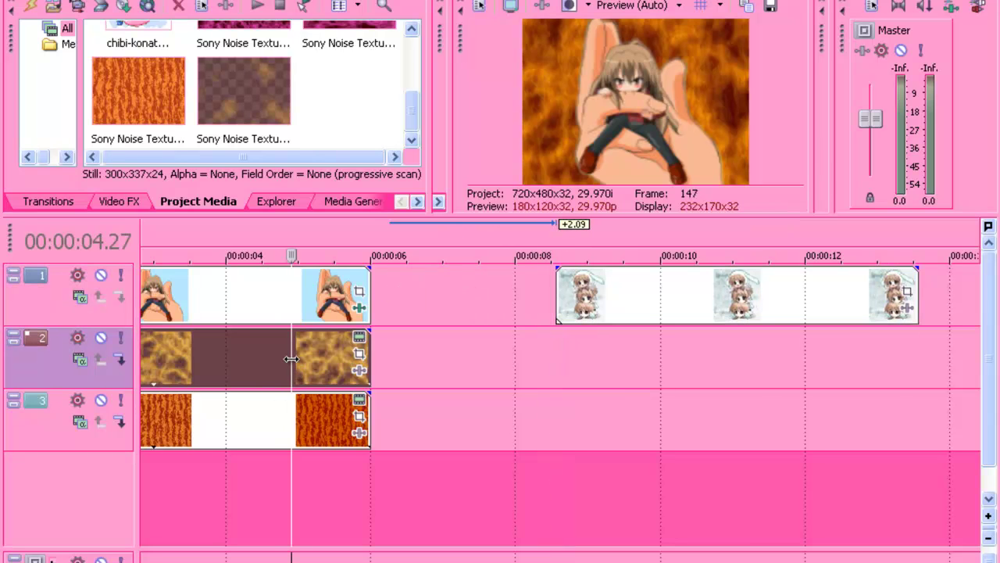
drag(201, 302, 459, 325)
click(457, 301)
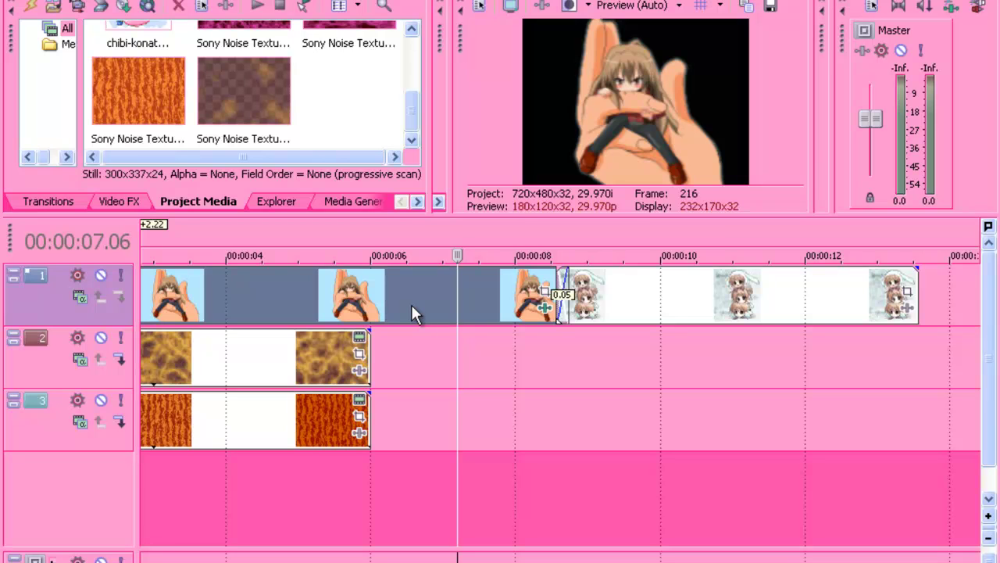
key(ctrl+z)
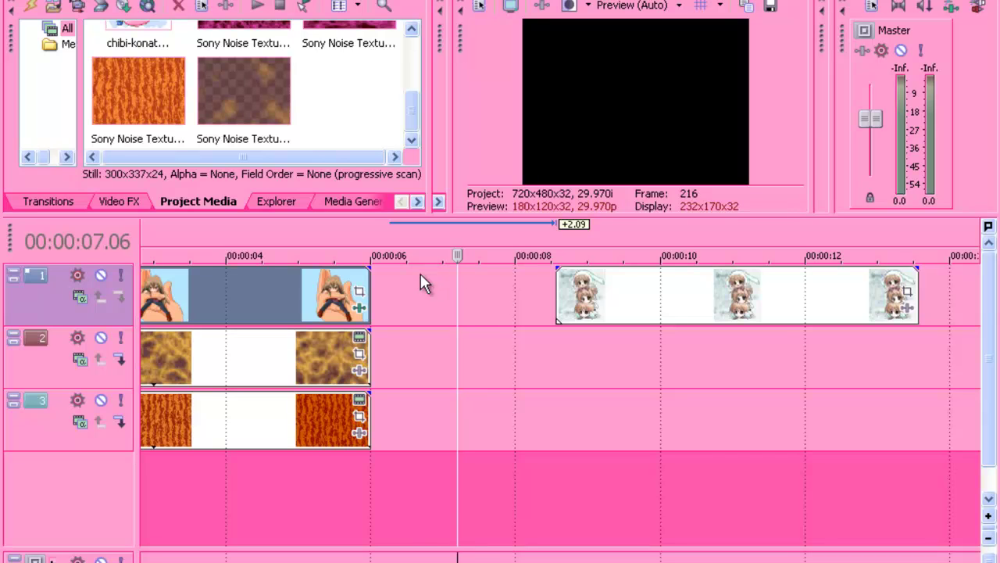
Move the image clip to start at 00:00:06.00 against the keyed clip, and open and cancel its effect chooser.
drag(641, 299, 457, 285)
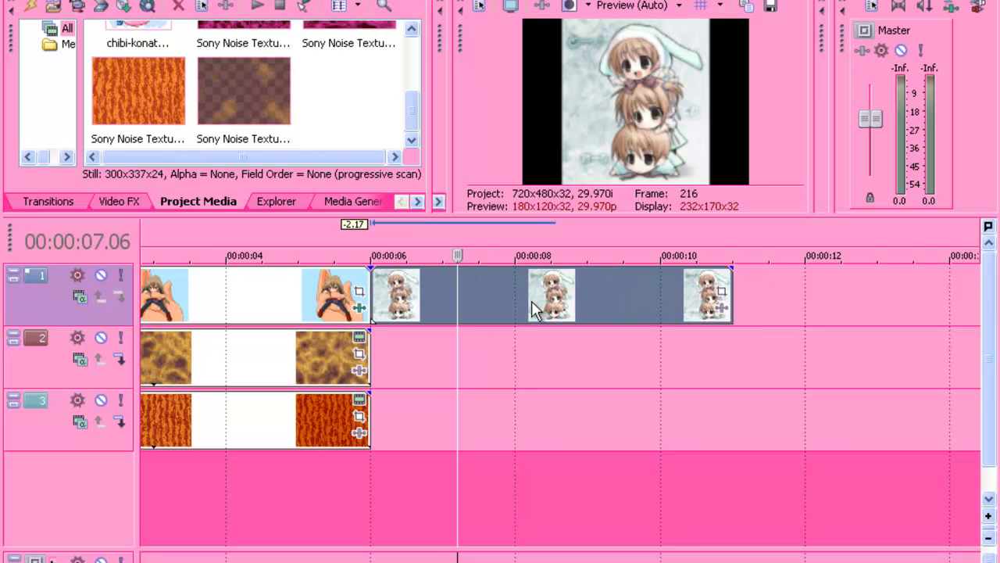
click(722, 310)
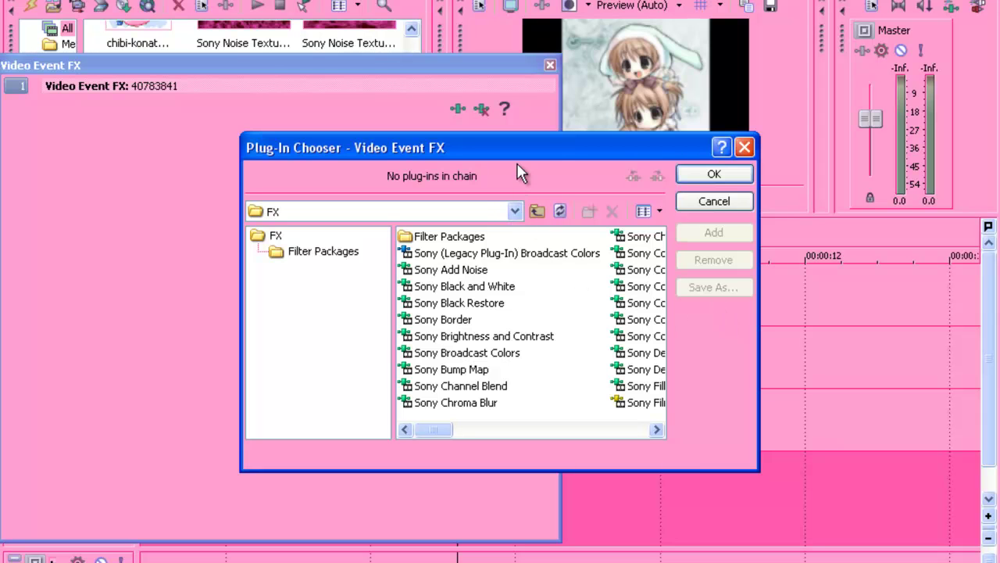
click(694, 205)
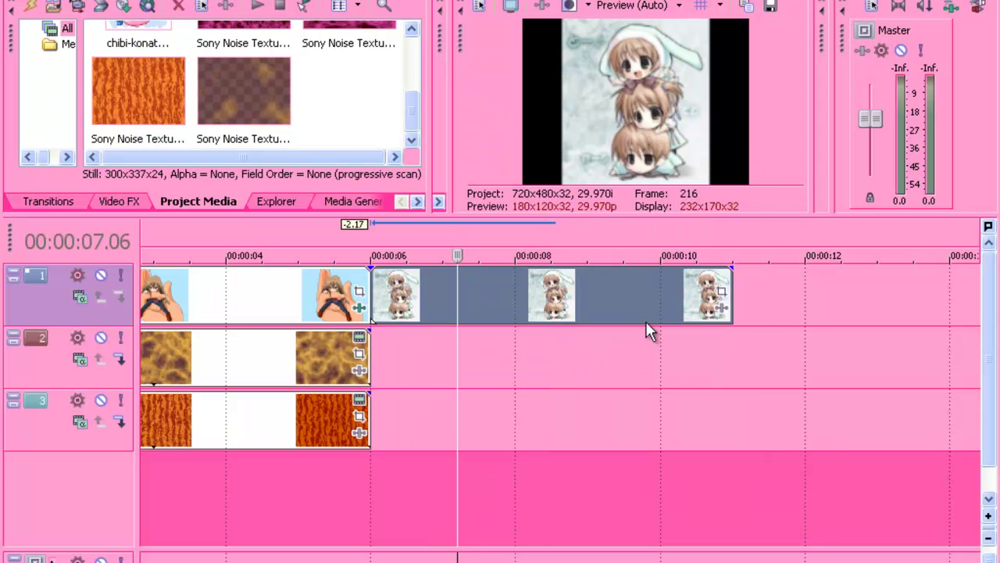
Open Event Pan/Crop for the 40783841 image clip and dock its window beside the project media.
click(721, 296)
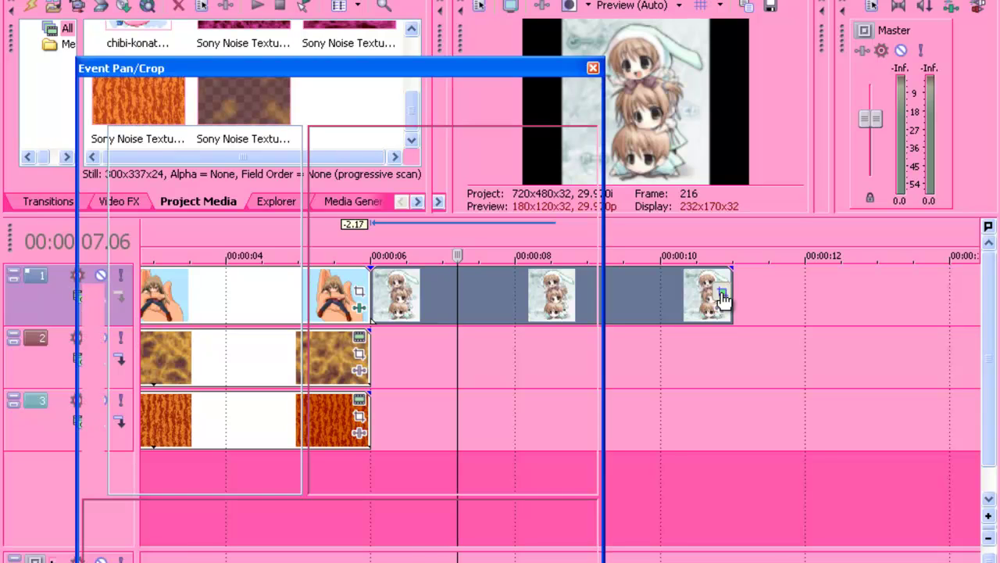
mouse_move(376, 64)
mouse_down()
mouse_move(372, 39)
mouse_move(374, 63)
mouse_up()
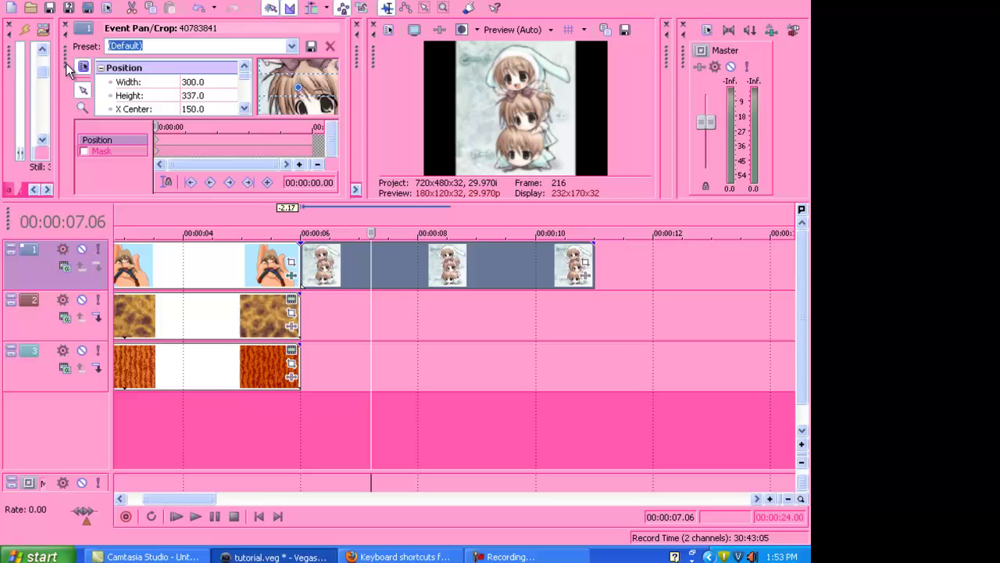
Undock the Event Pan/Crop window, enable its Mask row and activate the Anchor Creation tool.
drag(82, 46, 123, 126)
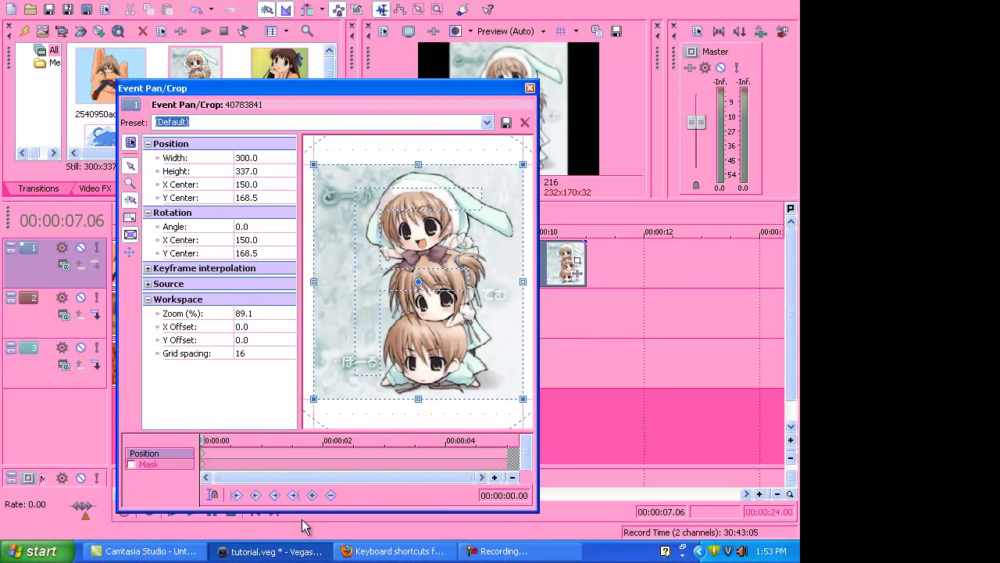
click(132, 463)
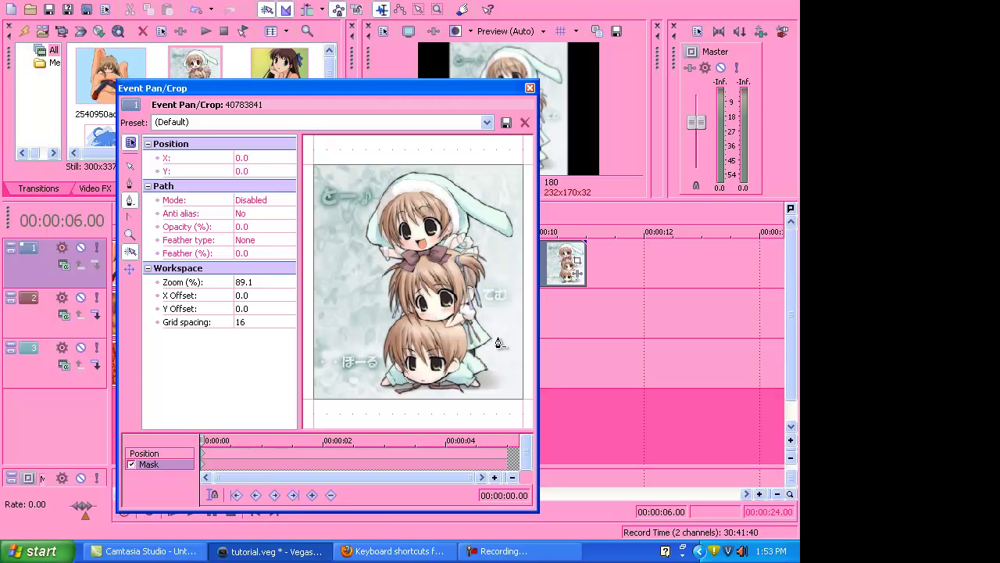
scroll(425, 329, up, 5)
scroll(424, 330, down, 3)
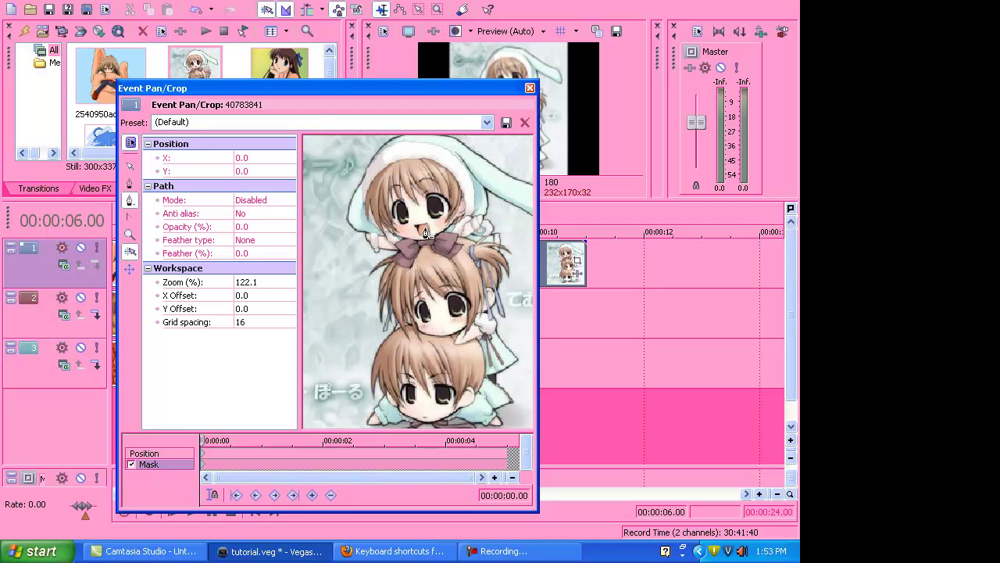
click(130, 182)
drag(438, 256, 411, 223)
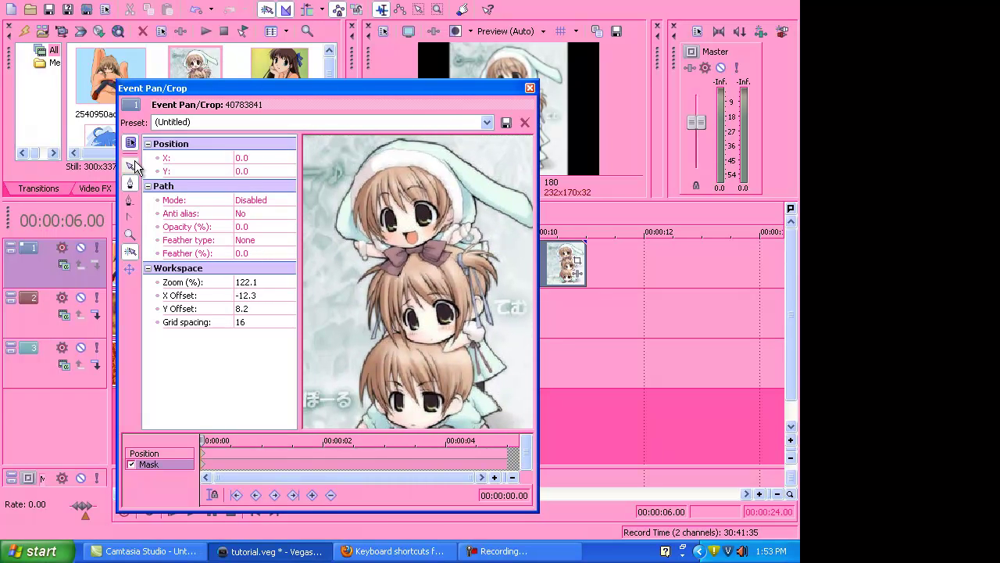
click(131, 184)
Start a mask path on the upper outer edge of the white hood and place curved anchors down its outline.
drag(481, 90, 471, 87)
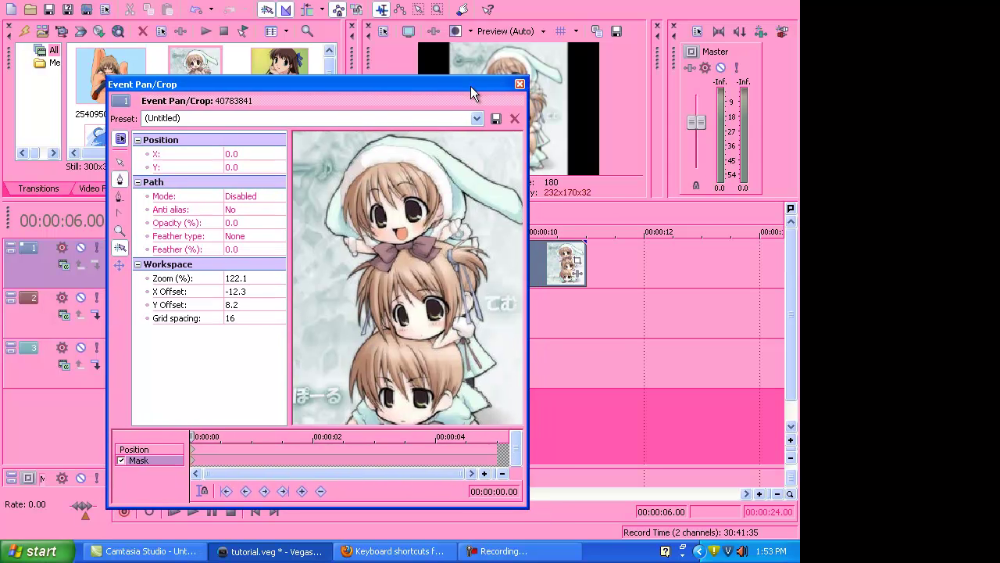
scroll(342, 272, up, 4)
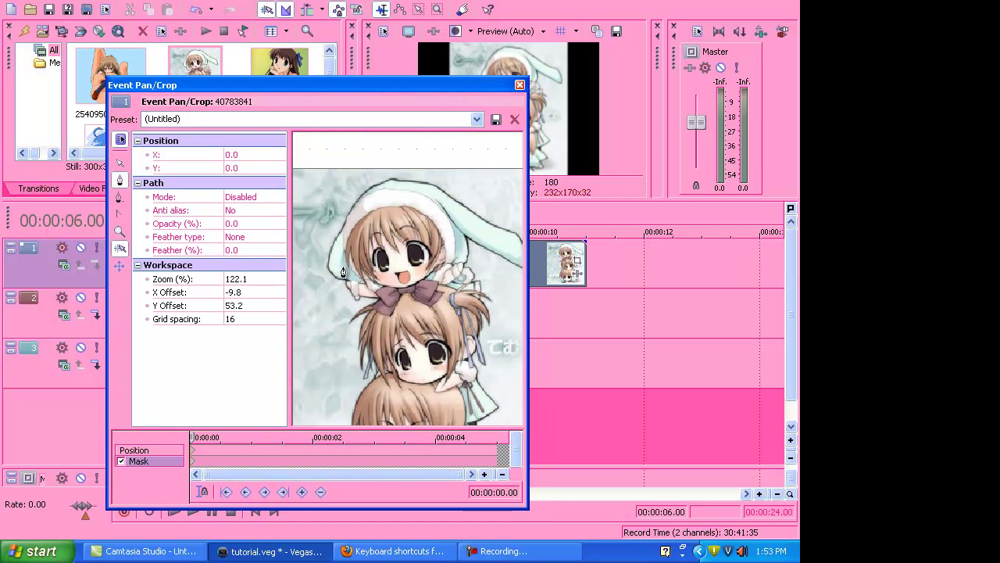
drag(374, 189, 455, 290)
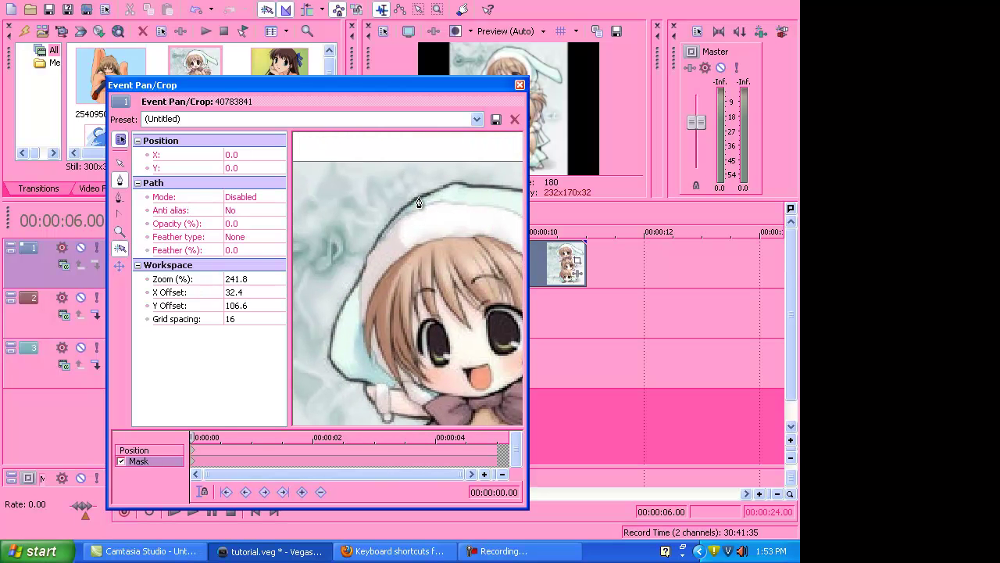
click(418, 200)
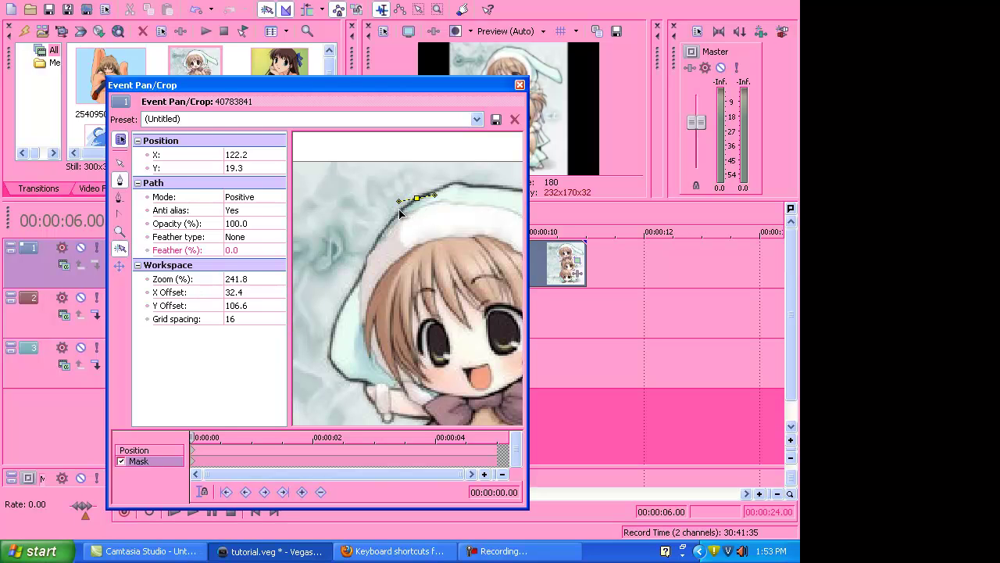
drag(400, 213, 414, 195)
drag(415, 196, 365, 256)
click(366, 257)
click(365, 256)
Continue the mask path down the hood's outer edge and around its lower corner to just before the raised hand.
mouse_move(360, 256)
mouse_down()
mouse_move(354, 271)
mouse_move(361, 239)
mouse_up()
mouse_move(346, 296)
mouse_down()
mouse_move(352, 288)
mouse_move(333, 290)
mouse_move(332, 308)
mouse_up()
drag(327, 355, 327, 388)
drag(328, 321, 328, 348)
click(344, 381)
click(360, 383)
drag(356, 381, 348, 378)
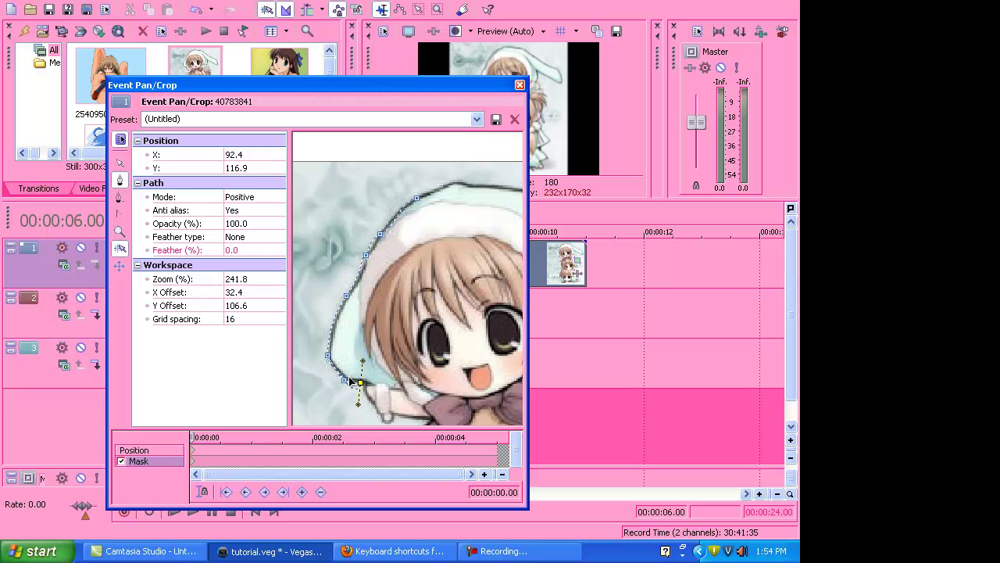
Select the mask anchors under the hood's lower corner with the Normal Edit tool, and reselect the last anchor for continuing the path.
drag(393, 404, 416, 302)
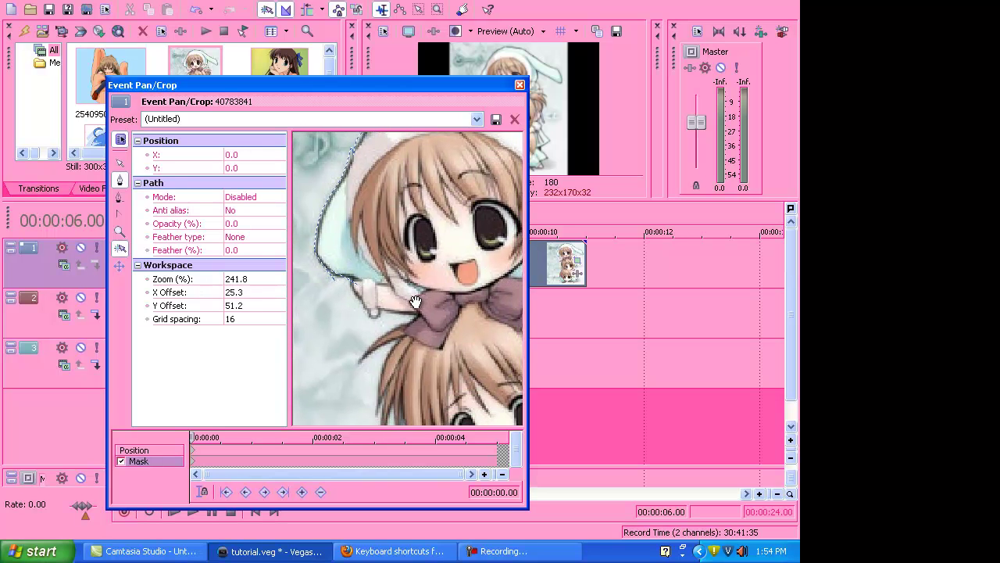
scroll(416, 302, down, 3)
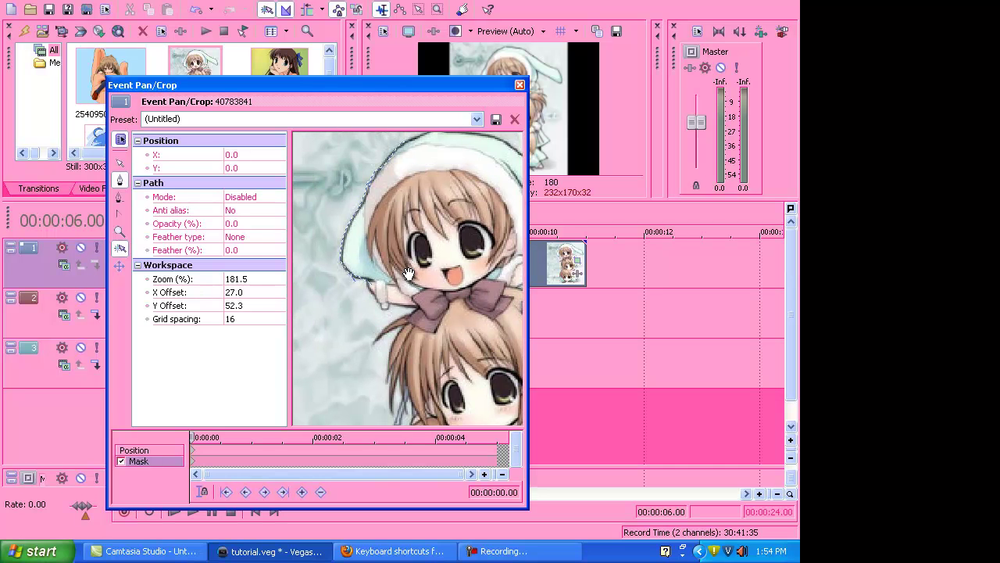
scroll(408, 273, up, 4)
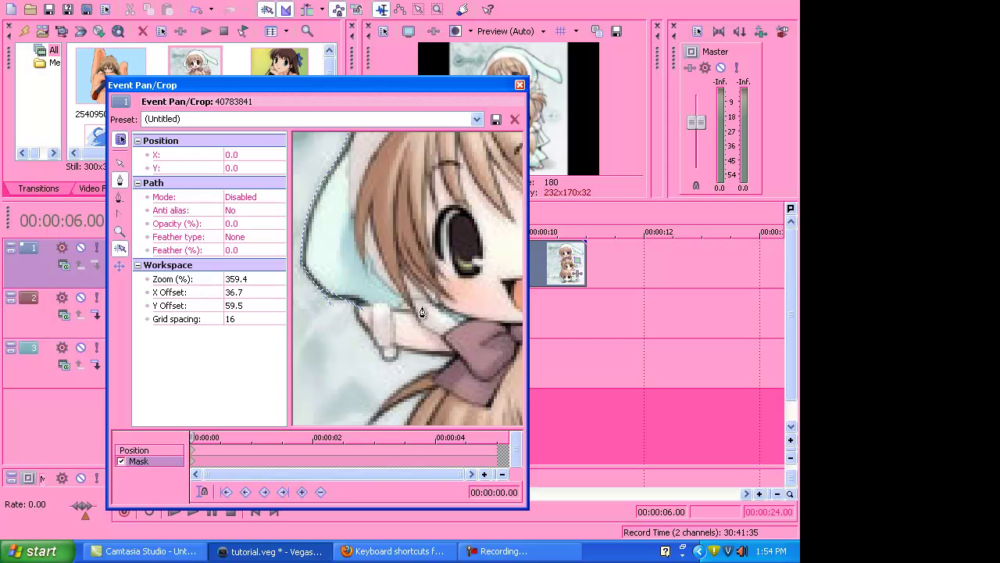
drag(441, 352, 451, 375)
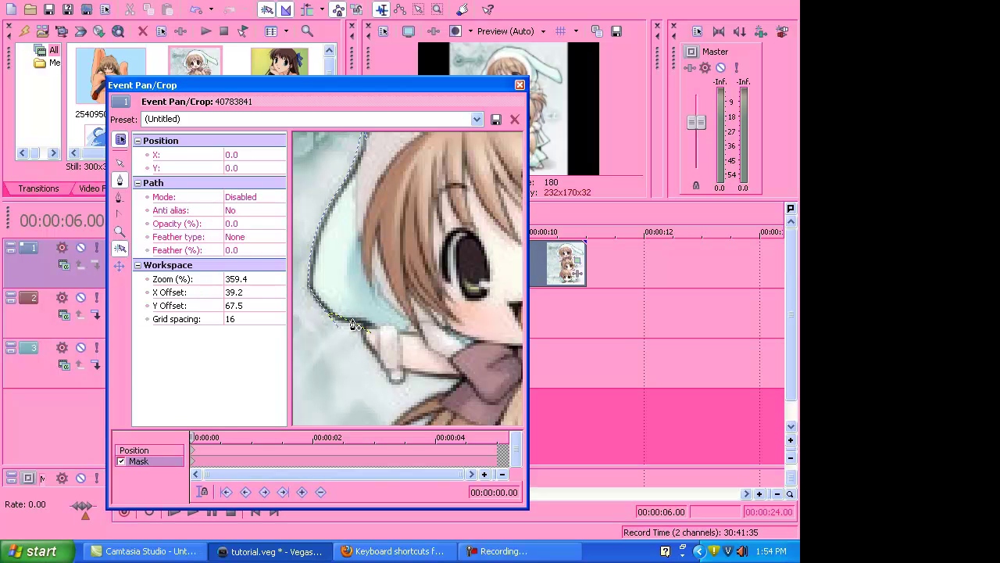
click(121, 165)
click(356, 322)
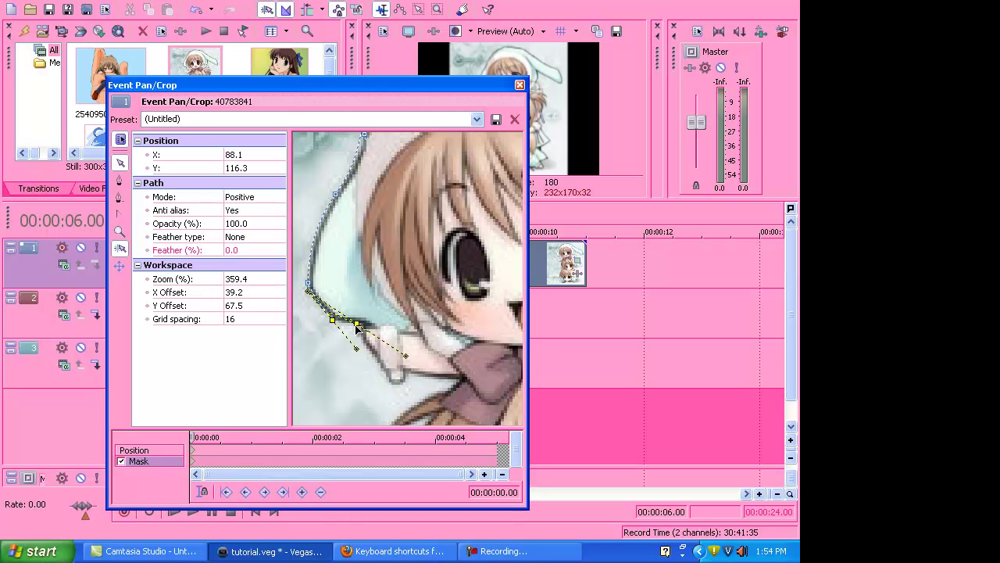
click(362, 309)
click(357, 324)
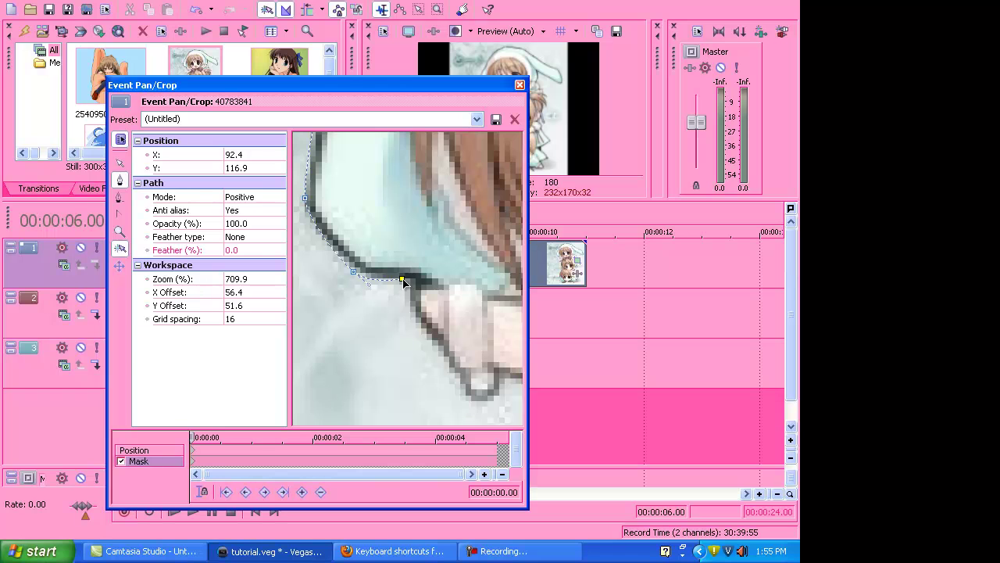
click(402, 280)
Add a mask anchor on the outer edge of the raised hand, and undo the extra anchor placed on the arm.
click(422, 321)
scroll(426, 313, down, 5)
click(447, 307)
key(super)
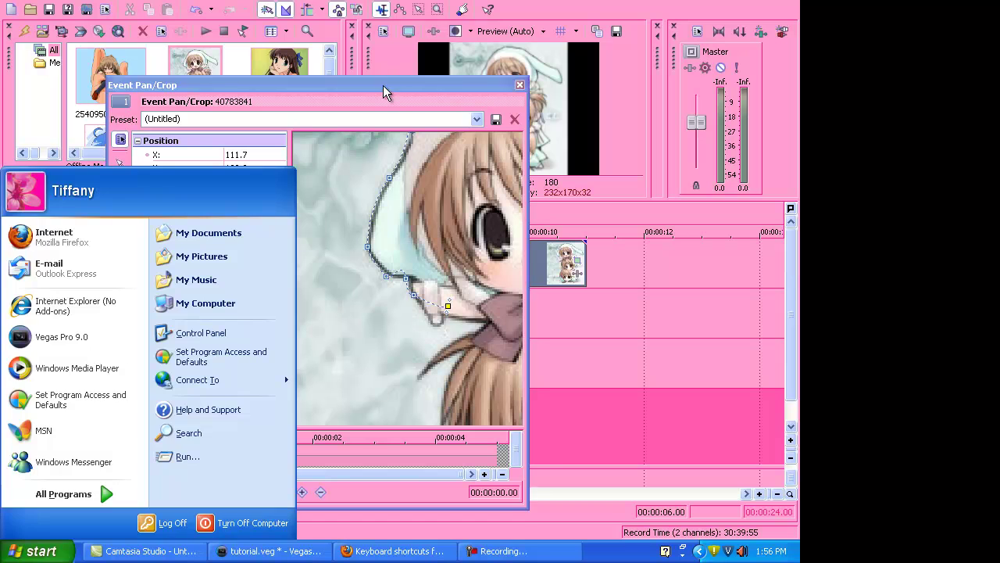
drag(383, 85, 402, 74)
click(432, 283)
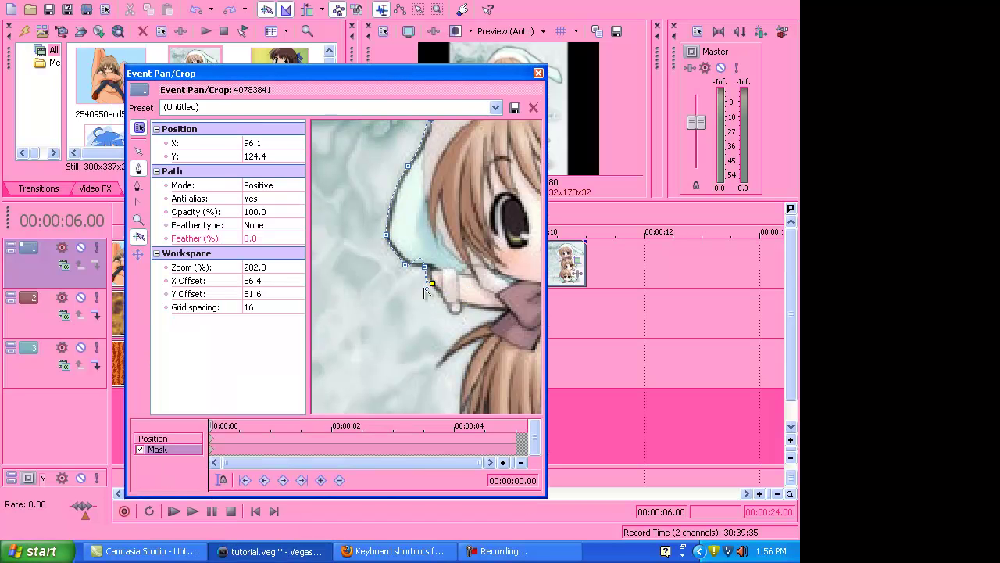
Undo a detached anchor, resume from the path's last anchor and trace the mask around the tip of the raised hand.
drag(479, 322, 496, 296)
scroll(416, 276, up, 3)
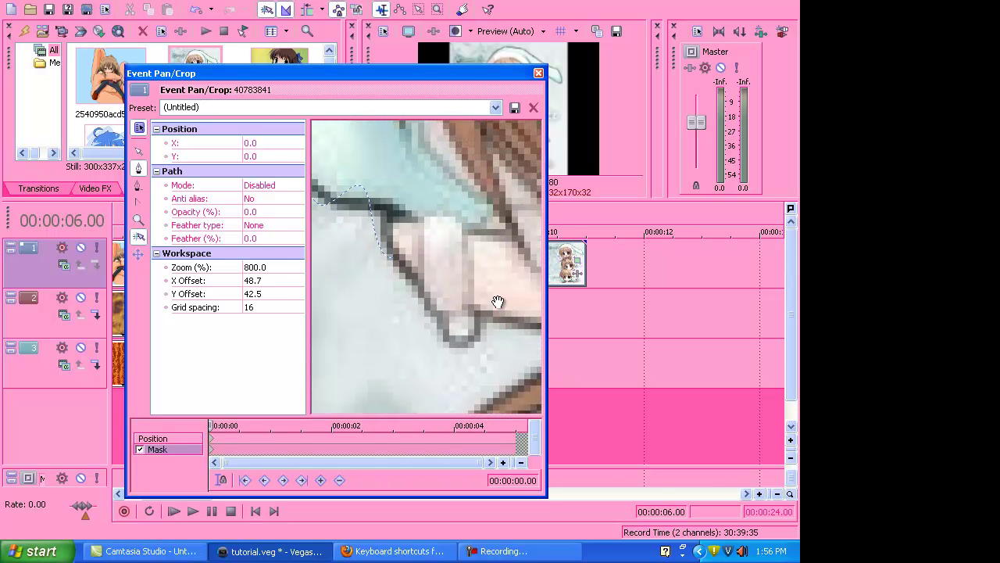
click(444, 344)
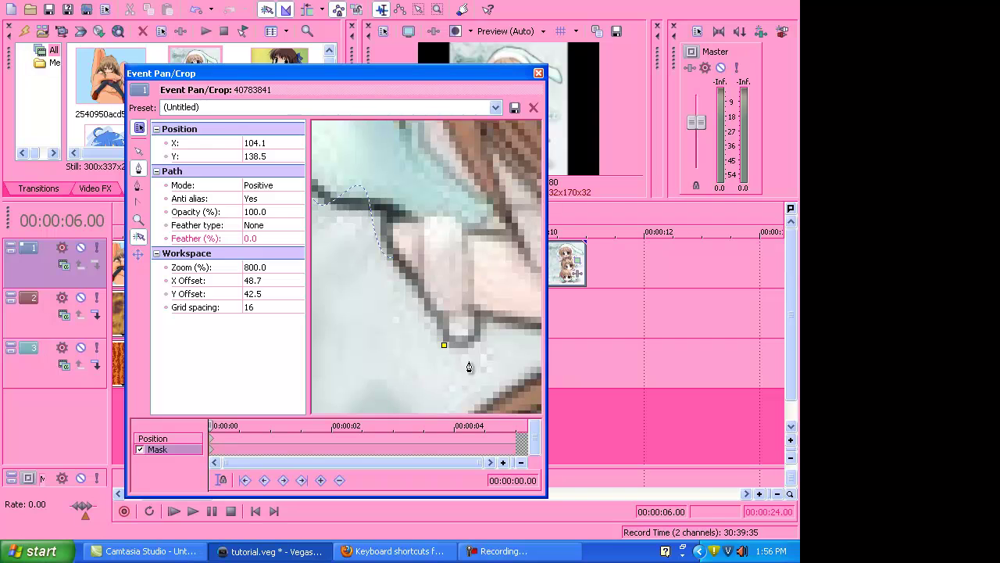
key(ctrl+z)
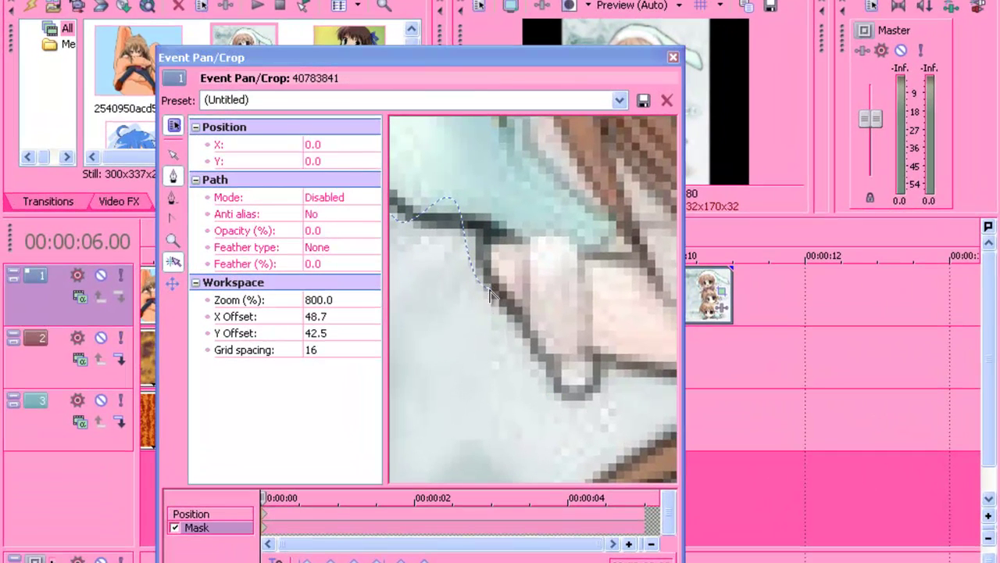
click(492, 288)
click(559, 400)
click(609, 366)
drag(609, 366, 598, 426)
Try a mask anchor where the arm meets the bow, delete it and place it again.
scroll(660, 387, down, 4)
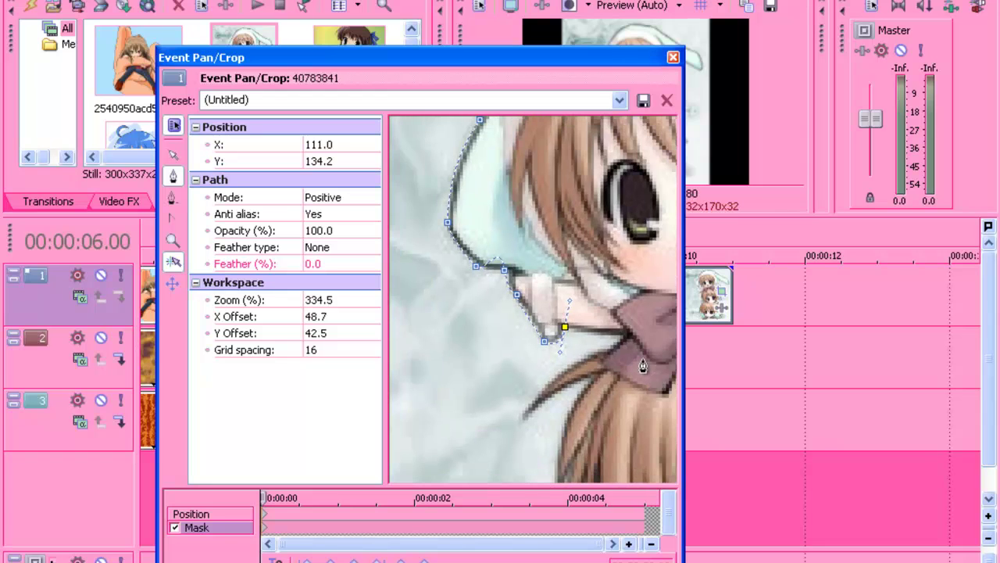
click(623, 333)
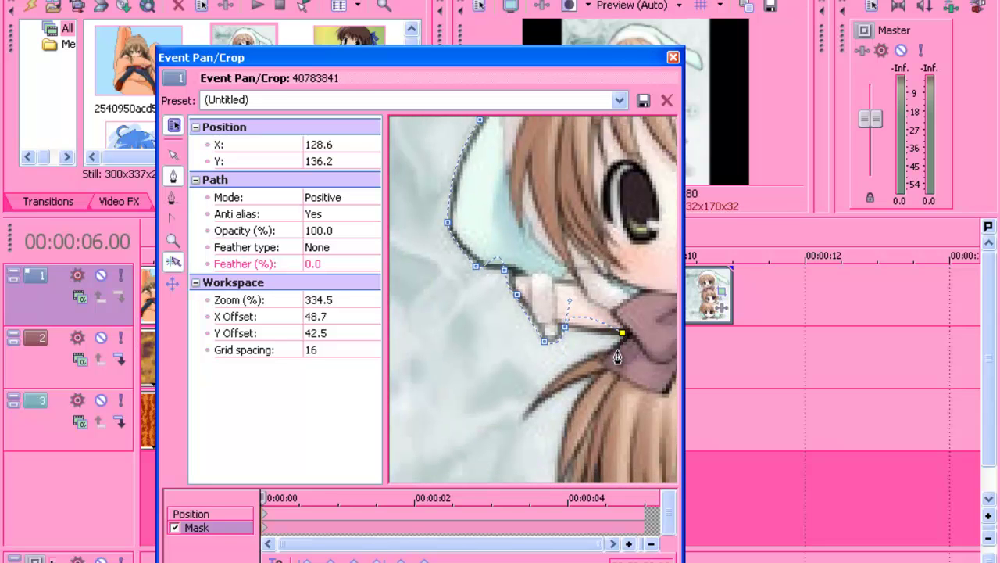
key(Delete)
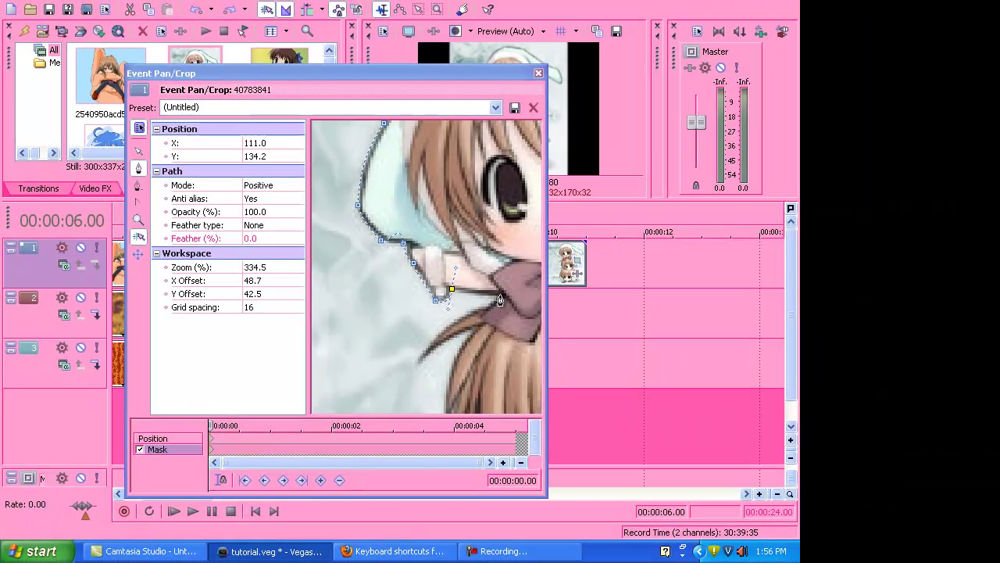
click(625, 337)
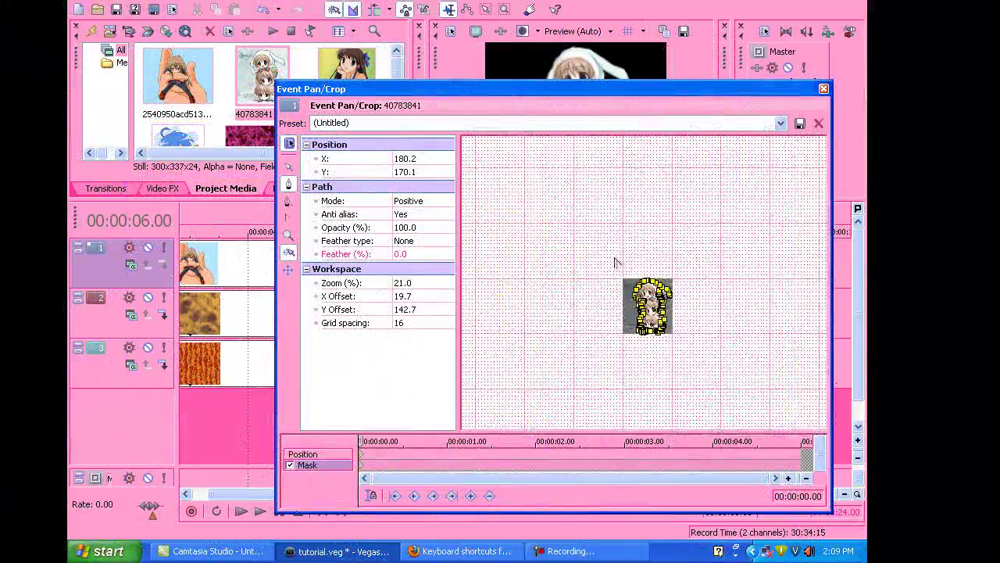
Reshape the tangents of the mask anchor at the hair strand below the raised hand with the Split Tangent tool.
scroll(616, 262, up, 5)
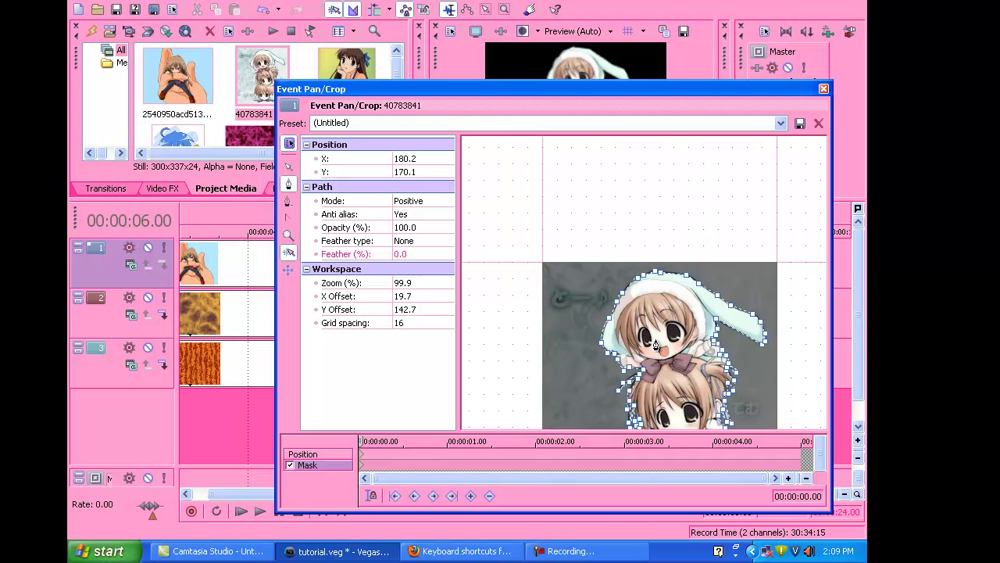
drag(643, 218, 622, 111)
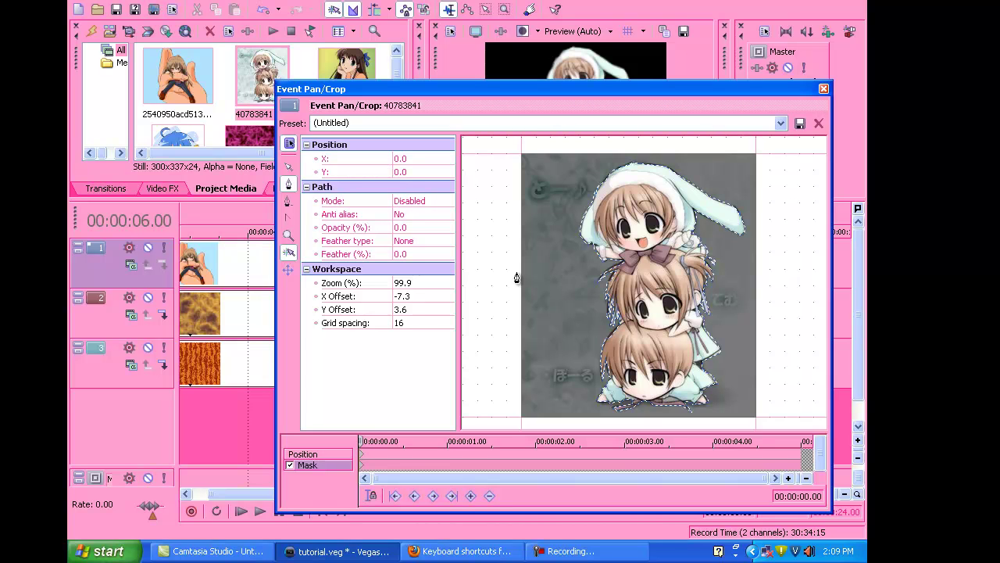
scroll(664, 264, up, 5)
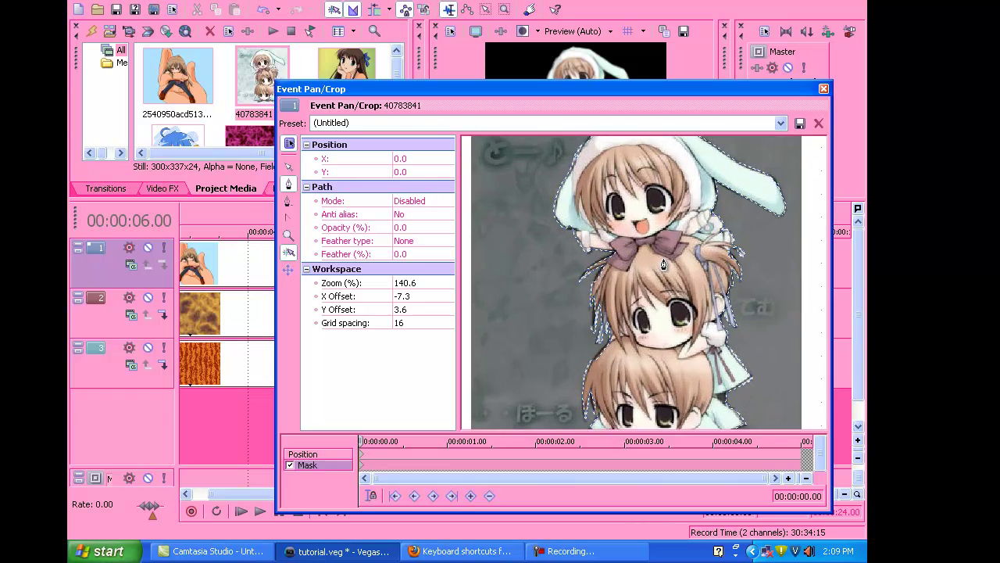
scroll(664, 264, up, 4)
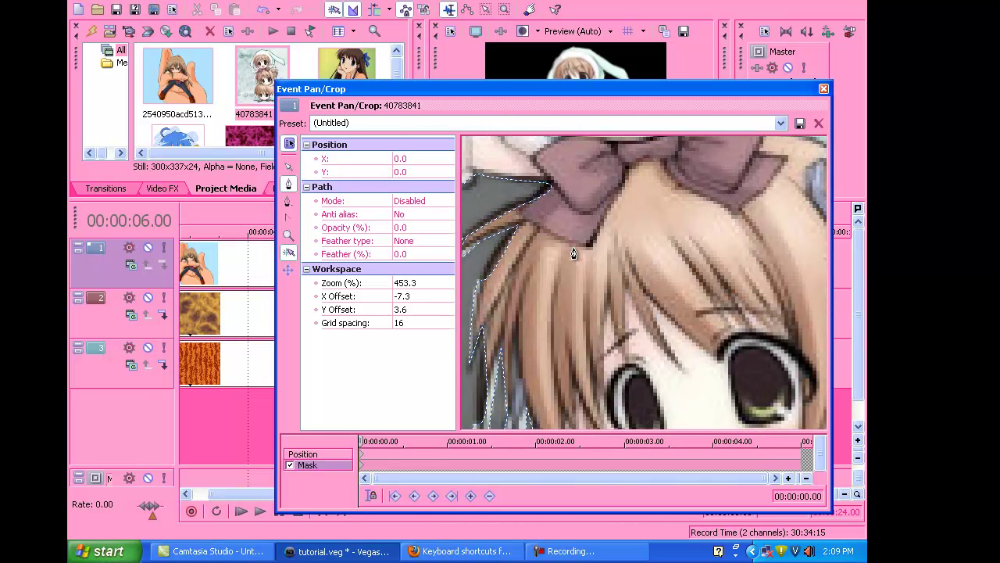
drag(535, 227, 686, 235)
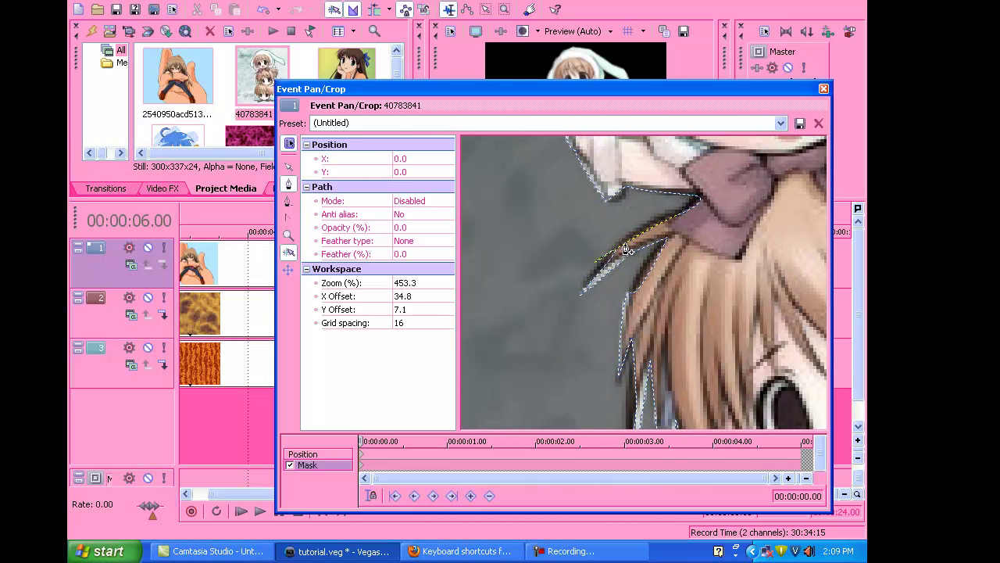
click(291, 219)
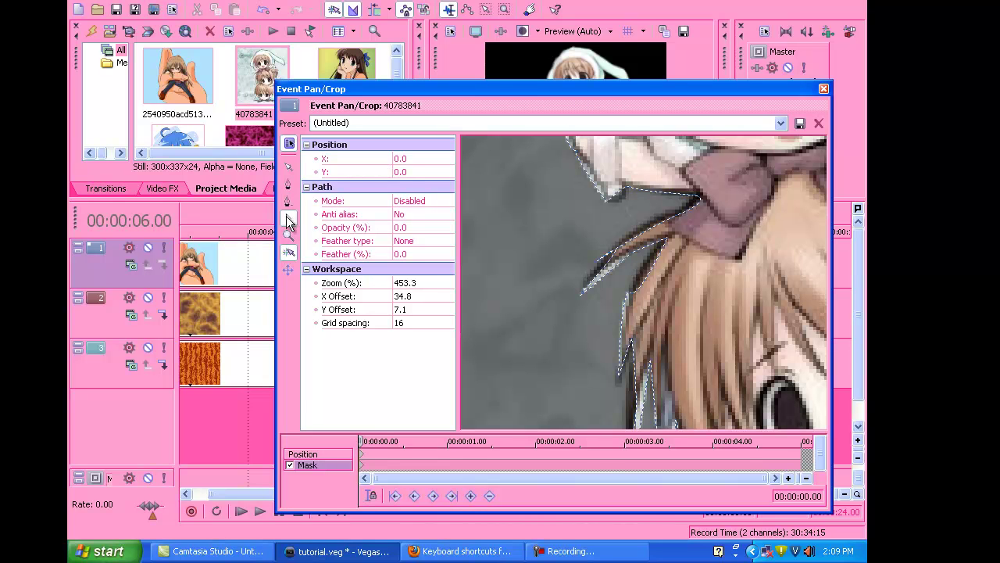
click(603, 266)
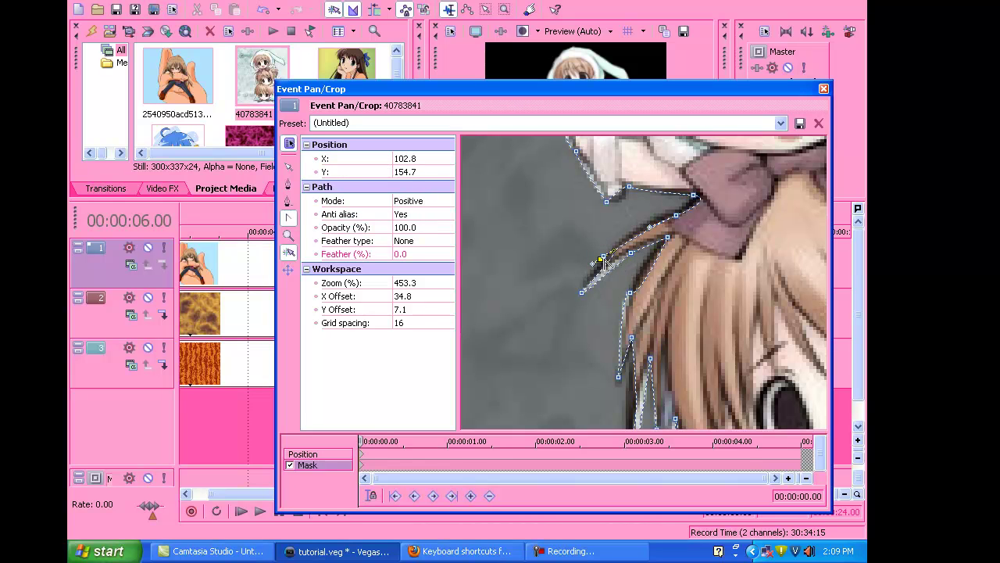
double_click(602, 259)
click(600, 261)
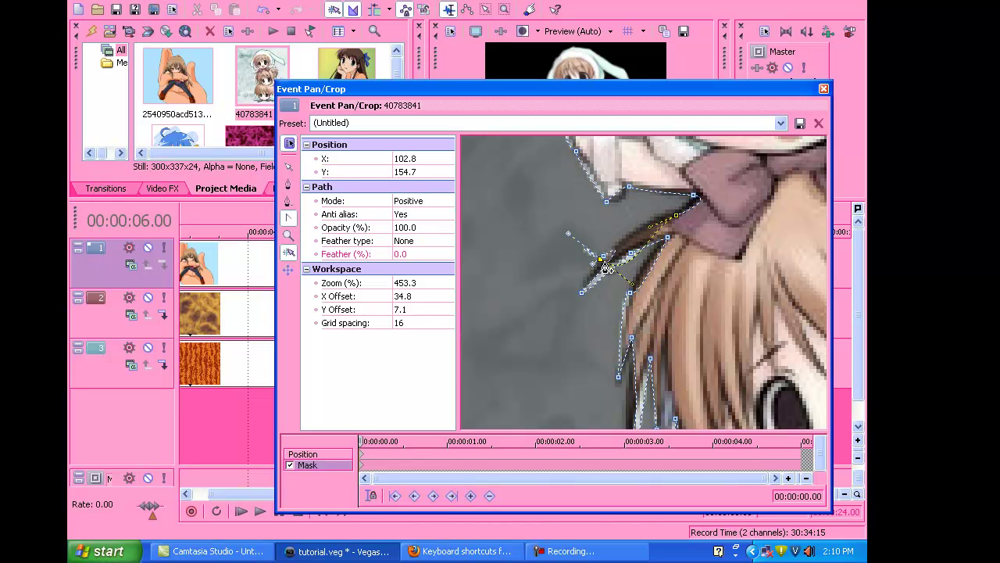
drag(601, 262, 607, 247)
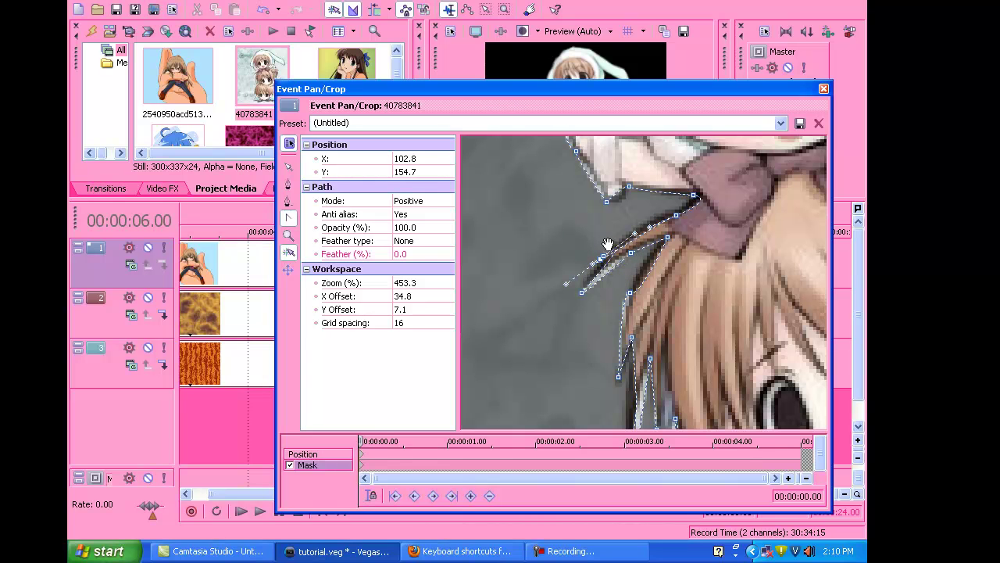
Move the hair strand's upper mask anchors outward with the Normal Edit tool, to about X 104.5, Y 141.3.
click(289, 166)
click(602, 262)
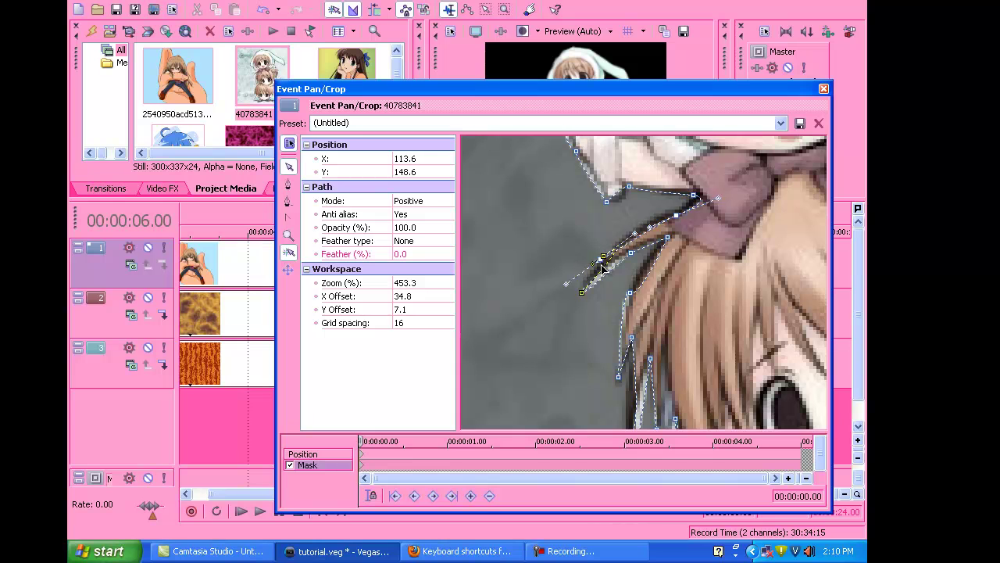
drag(603, 264, 587, 233)
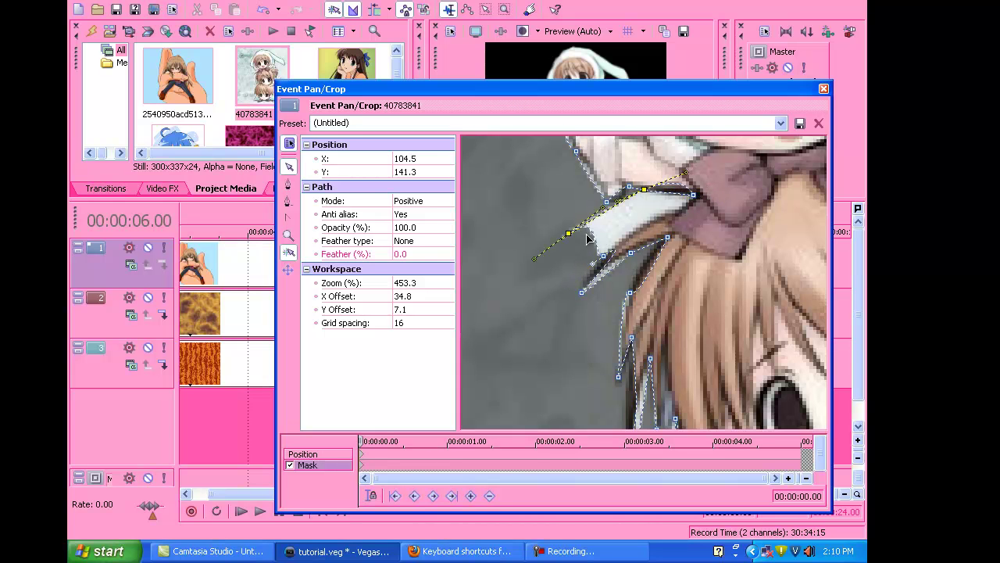
Undo the outward move of the hair strand's upper mask anchors and try repositioning single anchors along the strand.
click(582, 237)
key(ctrl+z)
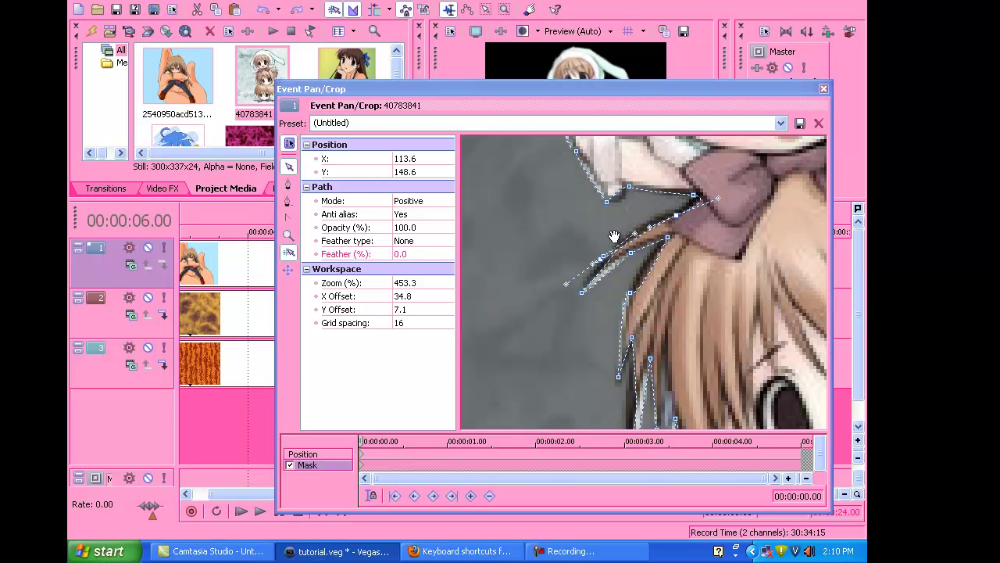
click(605, 261)
drag(604, 261, 615, 233)
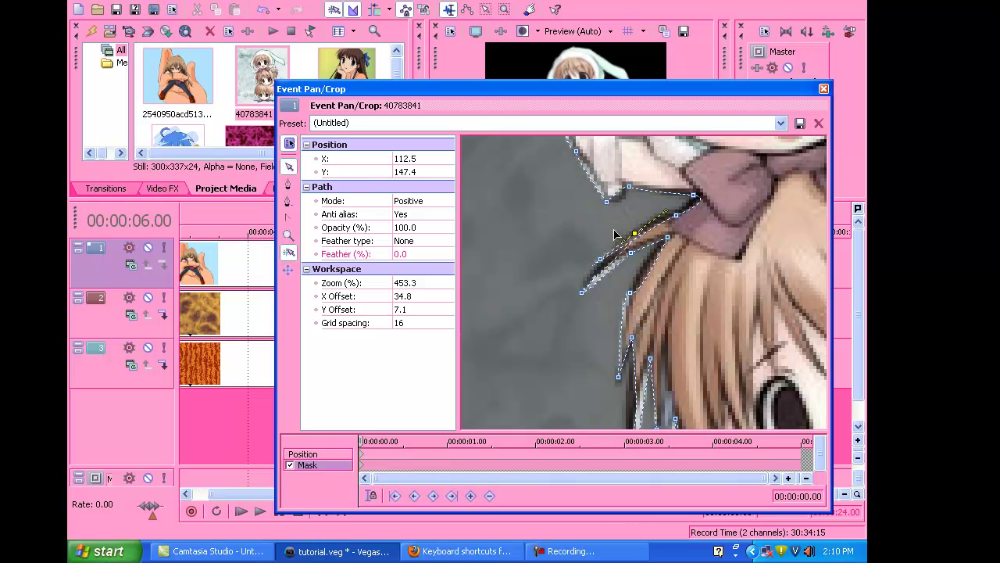
drag(638, 273, 599, 268)
key(ctrl+z)
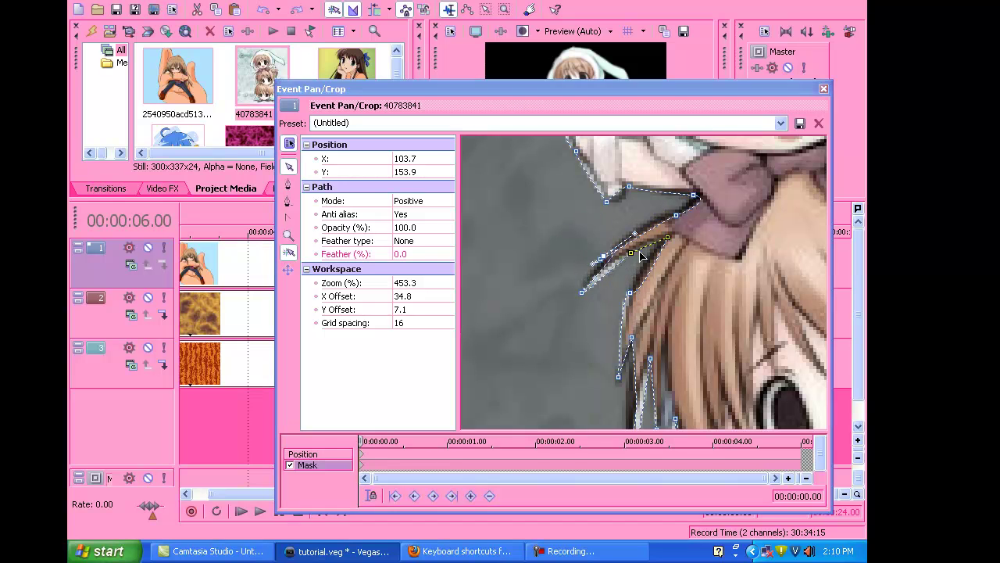
Try to shift the hair strand's upper mask anchors towards the bow, then undo the last change.
click(601, 261)
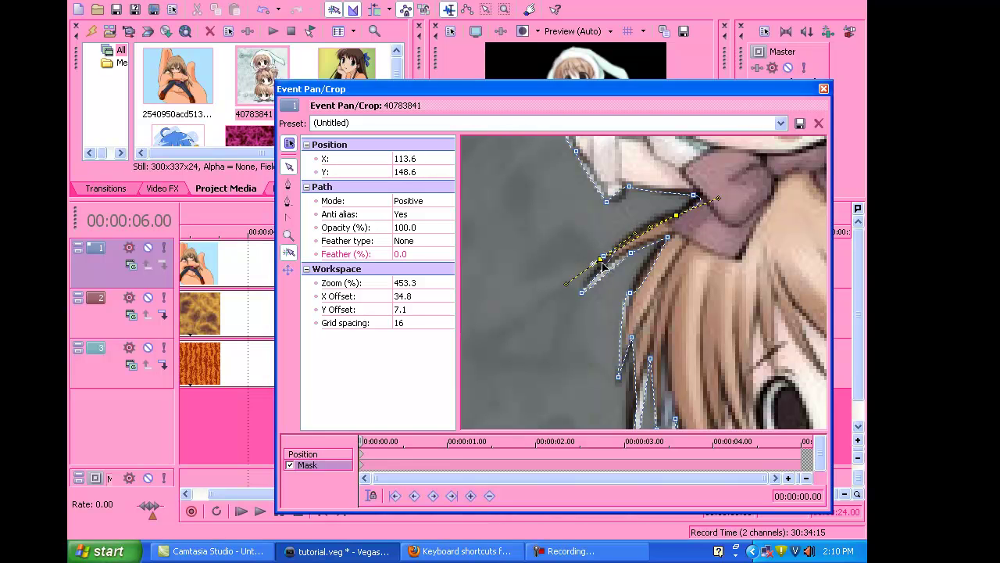
drag(603, 263, 665, 226)
click(675, 216)
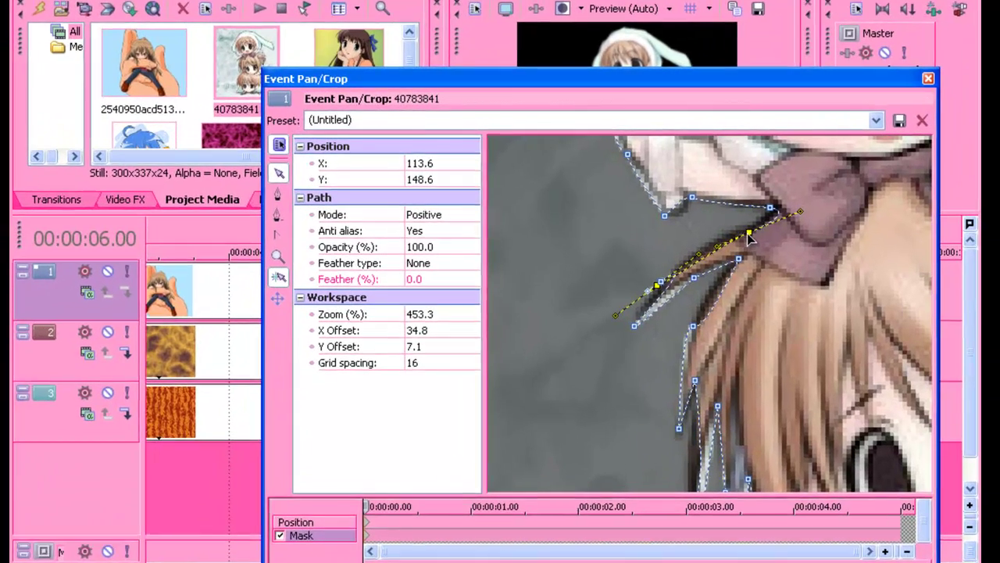
drag(676, 215, 701, 232)
key(ctrl+z)
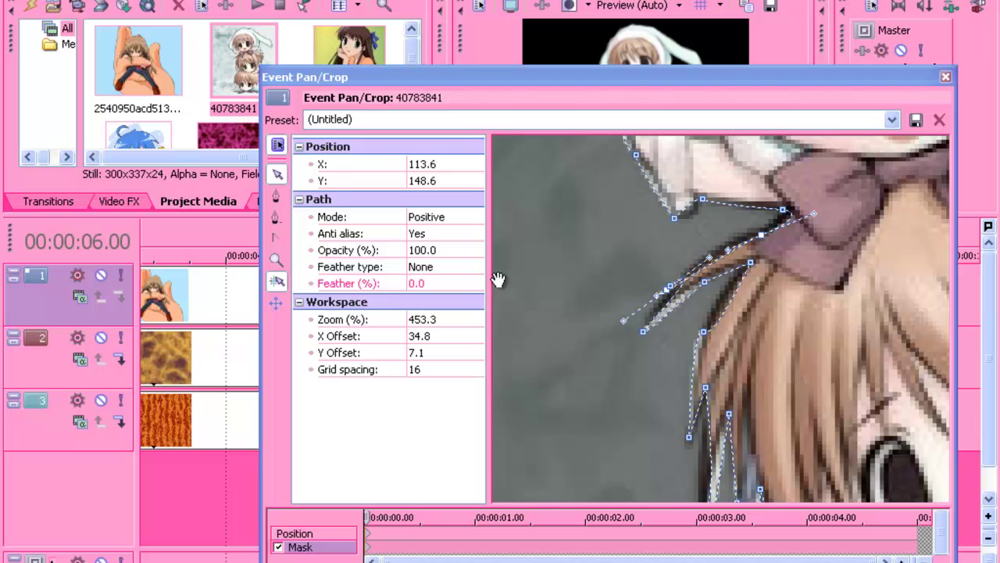
Turn off snapping and move the hair strand's two upper mask anchors outward, to about X 111.4, Y 144.2.
click(277, 285)
drag(761, 235, 757, 229)
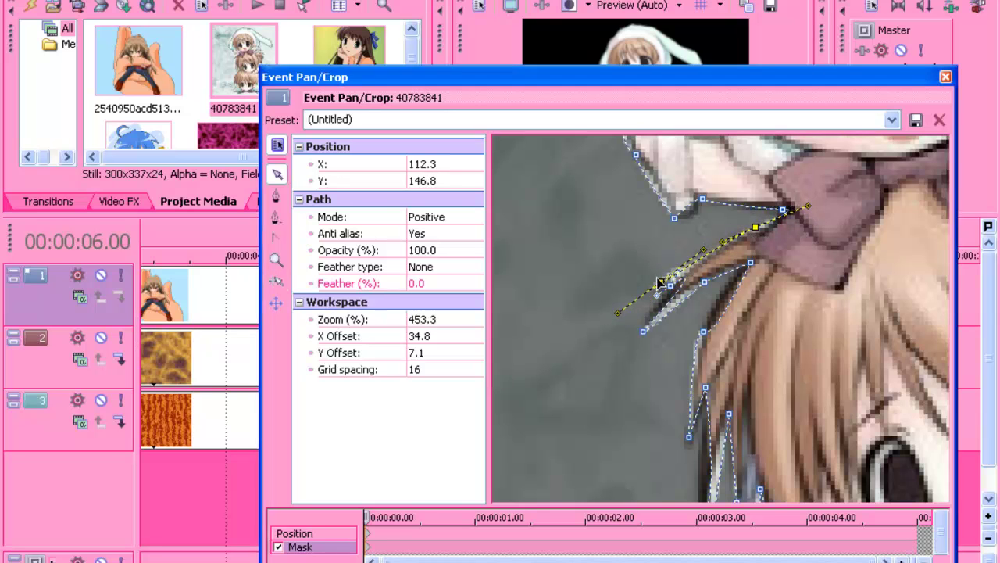
drag(660, 284, 654, 271)
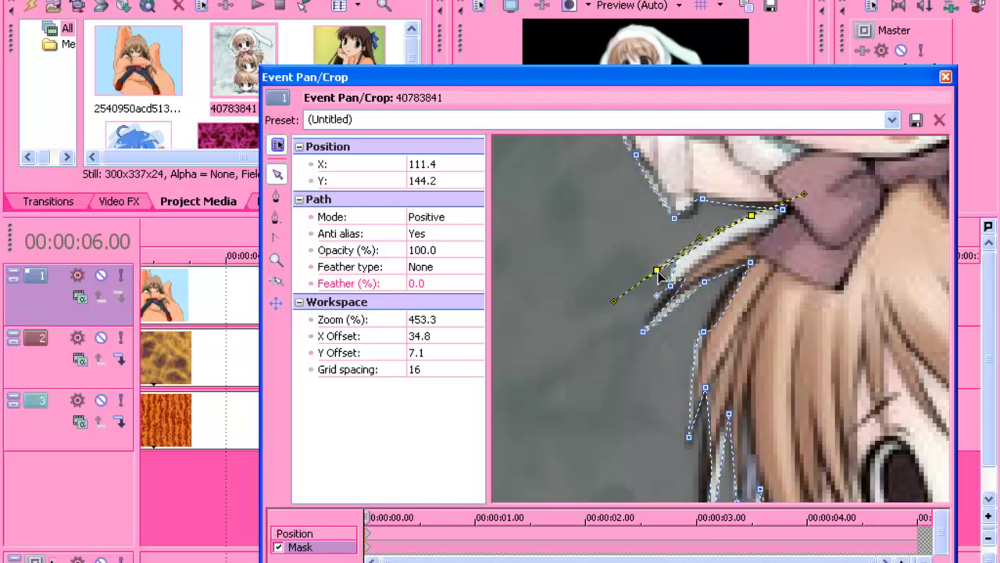
Select only the outer of the hair strand's two upper anchors and adjust its tangent to bend the mask edge.
click(630, 264)
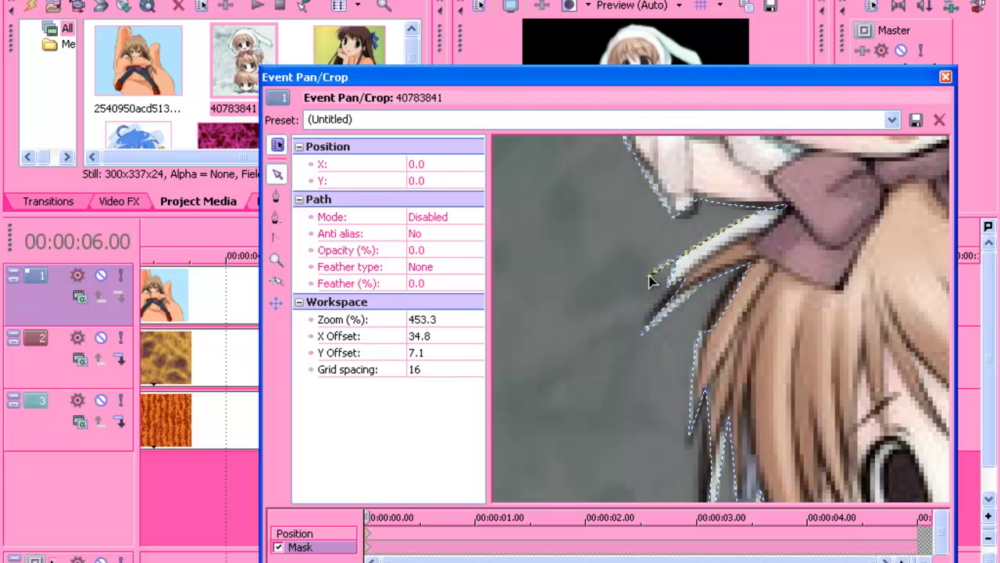
click(656, 272)
click(703, 240)
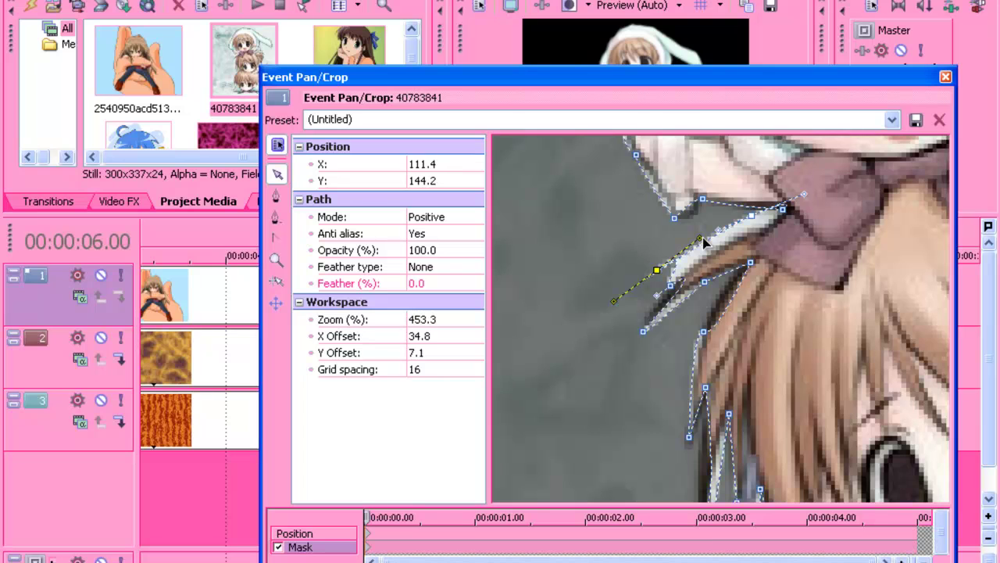
drag(702, 243, 647, 285)
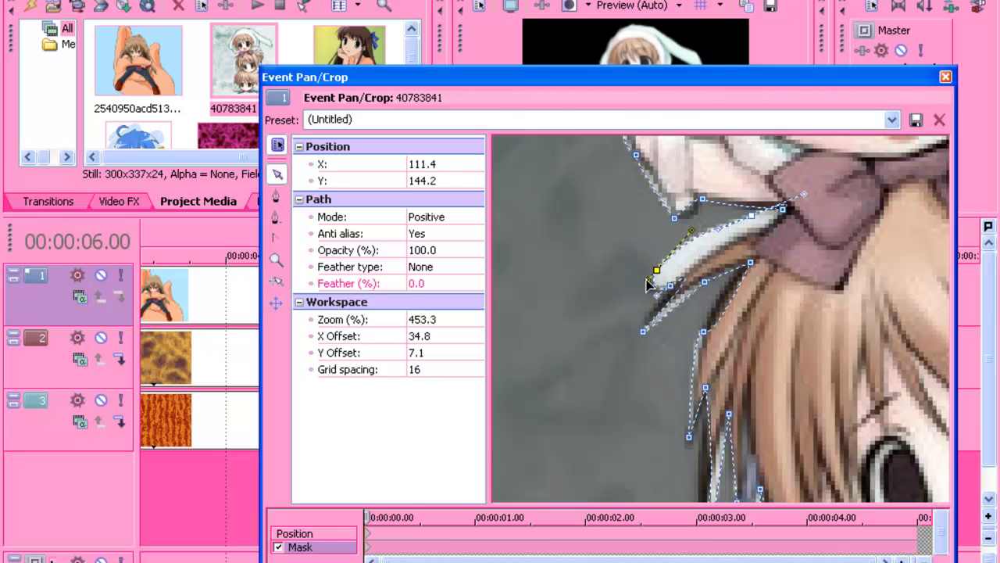
drag(694, 235, 685, 272)
Fit the anchors beside the bow to the hair edge and move the strand's tip anchor to about X 97.3, Y 162.5.
click(780, 212)
drag(806, 205, 799, 207)
click(753, 232)
drag(780, 223, 768, 233)
drag(675, 283, 606, 329)
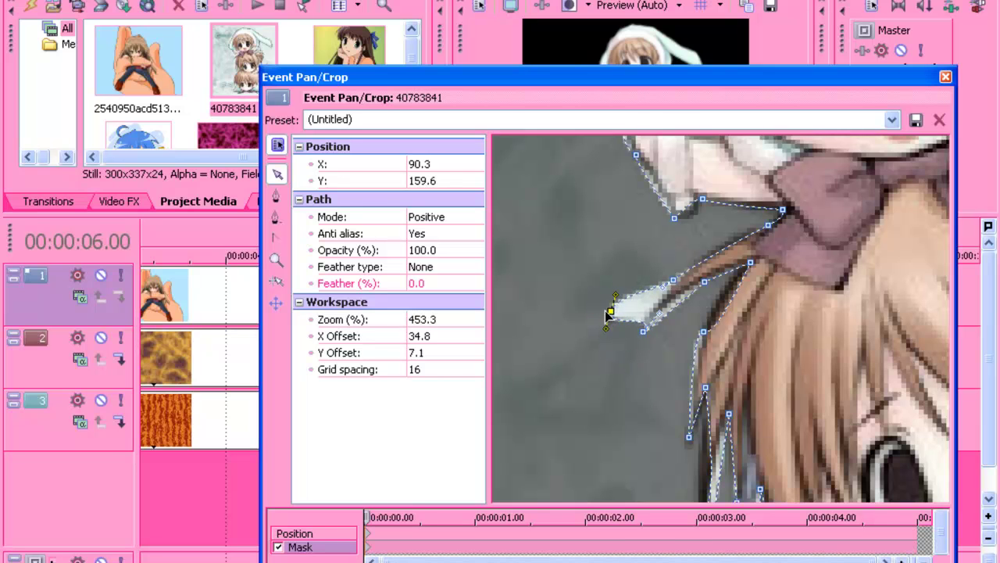
drag(609, 313, 640, 324)
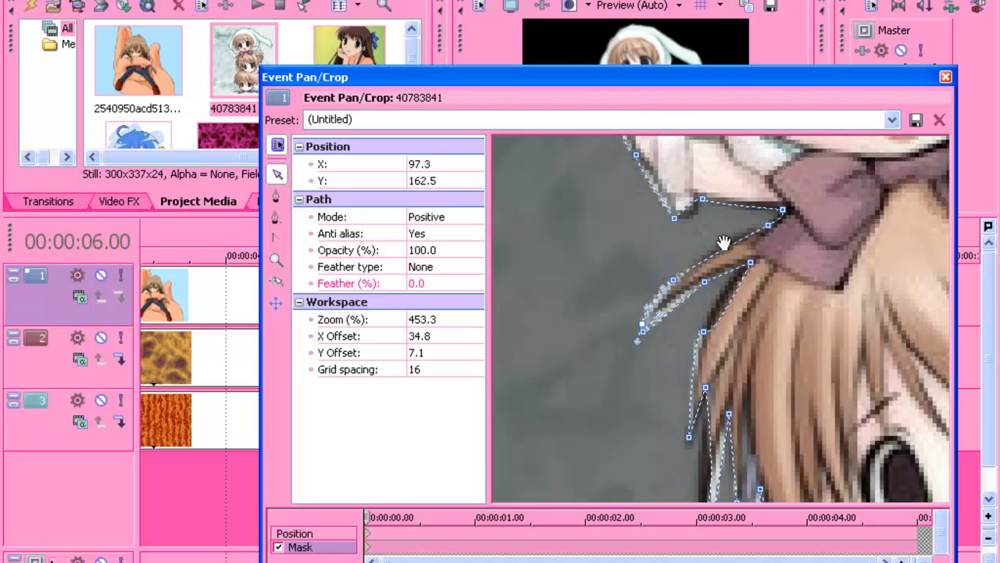
Reshape the mask tangents at the raised hand's tip, the arm's underside and the bow junction with the Split Tangent tool.
click(676, 218)
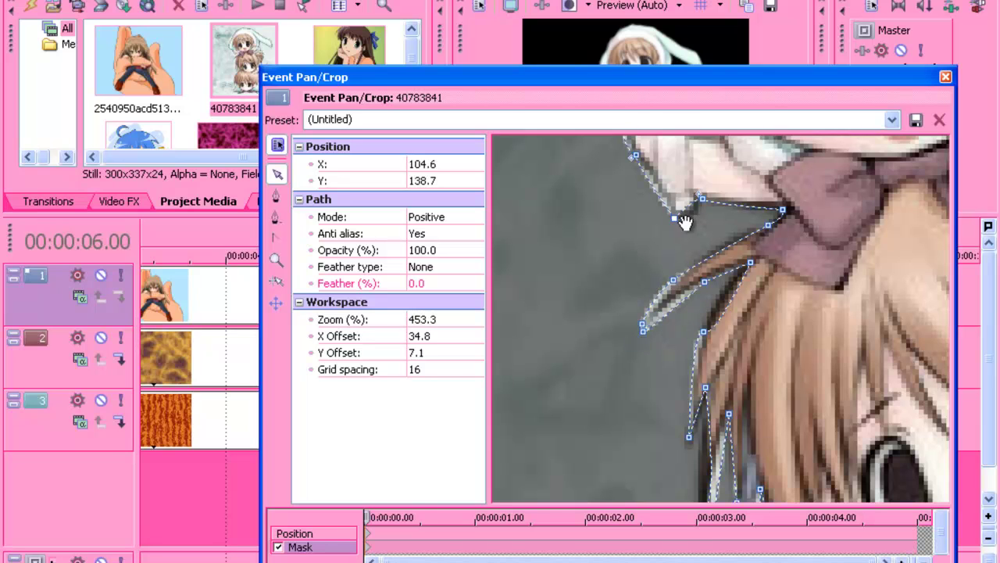
click(276, 239)
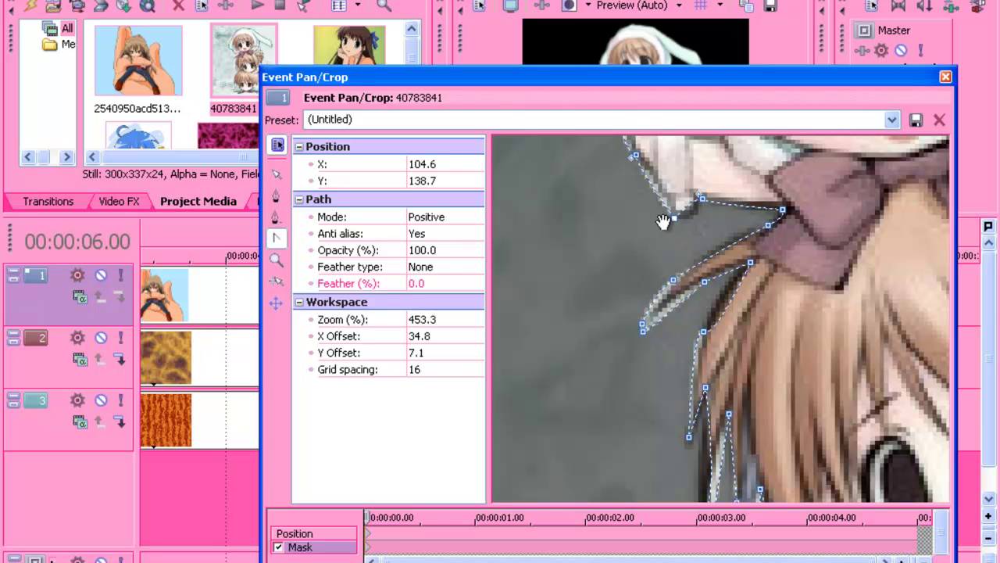
drag(682, 225, 682, 236)
click(703, 200)
mouse_move(703, 200)
mouse_down()
mouse_move(684, 203)
mouse_move(706, 214)
mouse_up()
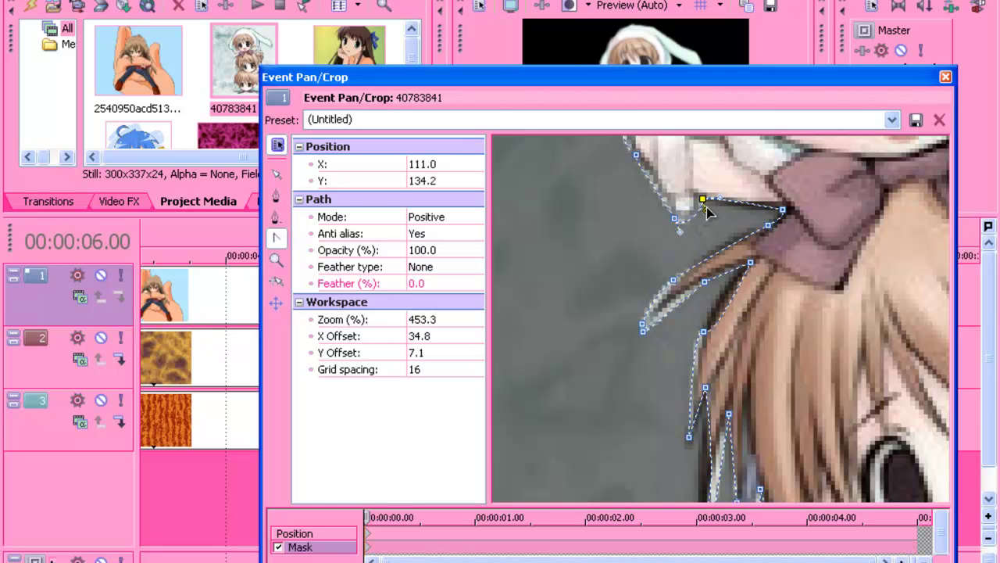
click(783, 211)
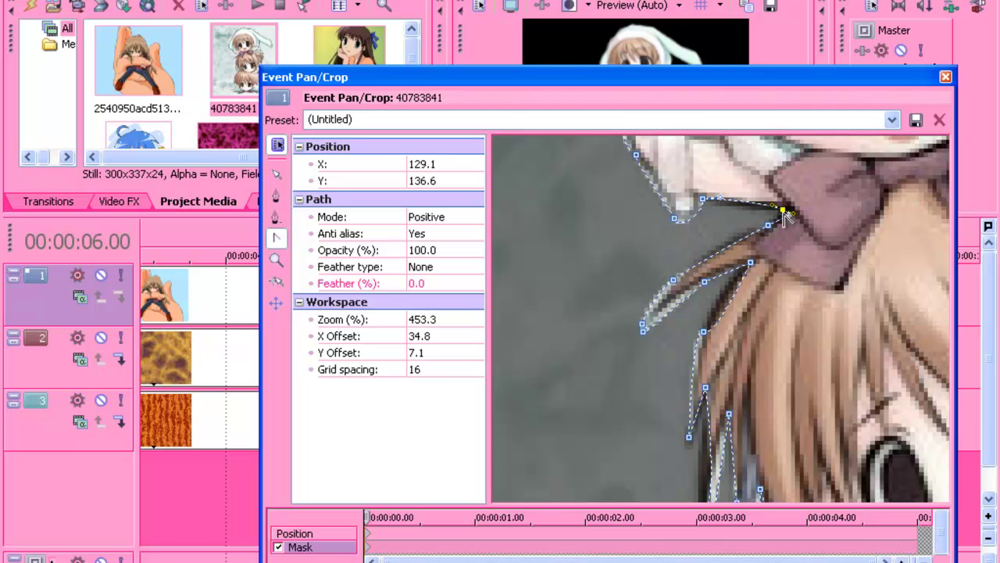
drag(778, 211, 757, 217)
Curve the mask tangents at the two anchors along the outer hair edge below the strand.
click(704, 333)
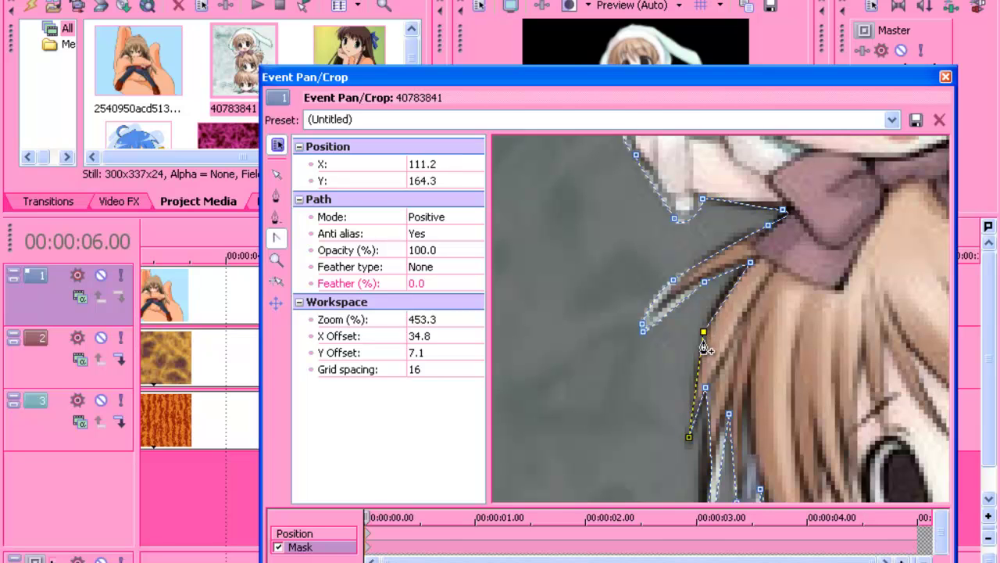
click(750, 264)
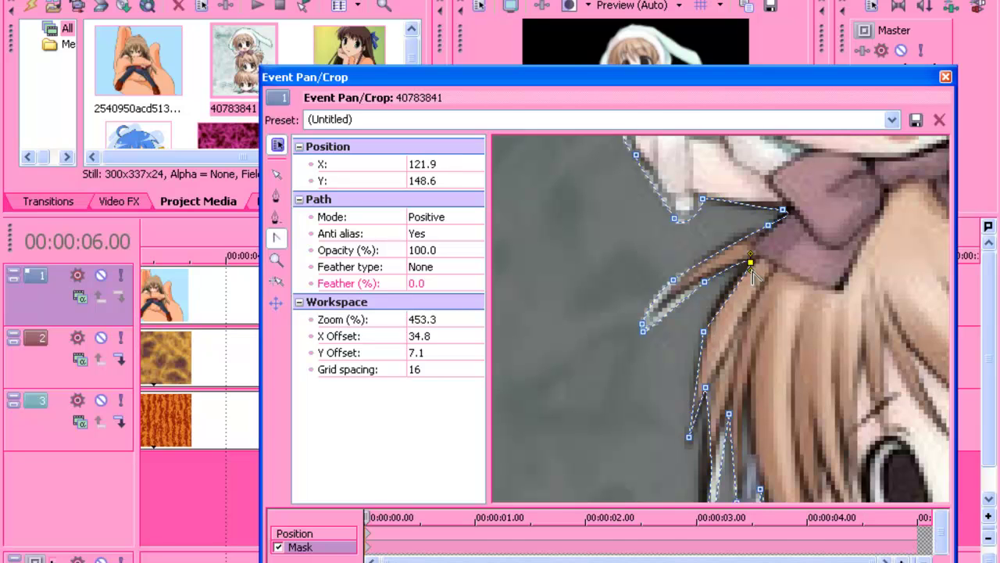
drag(751, 265, 723, 288)
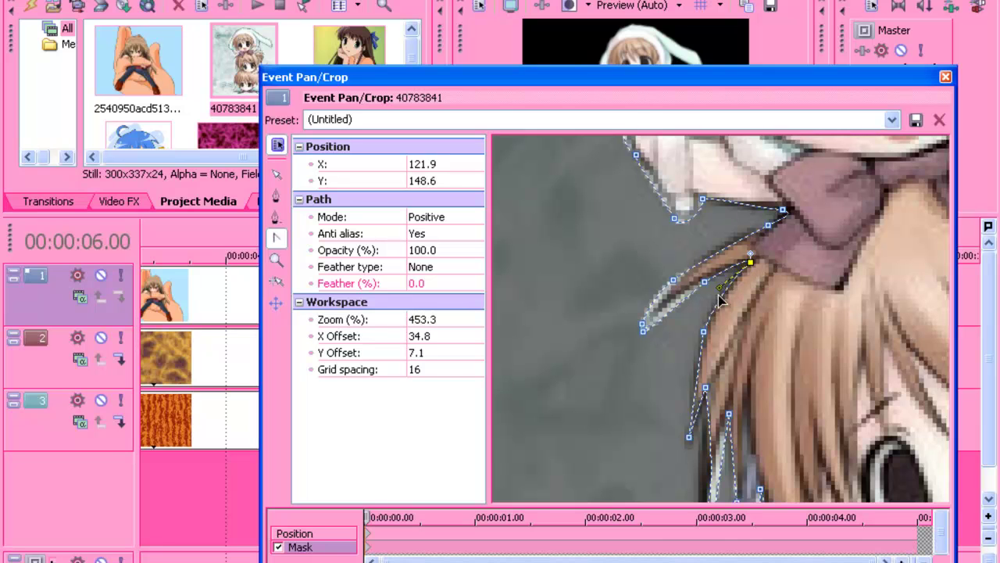
click(703, 332)
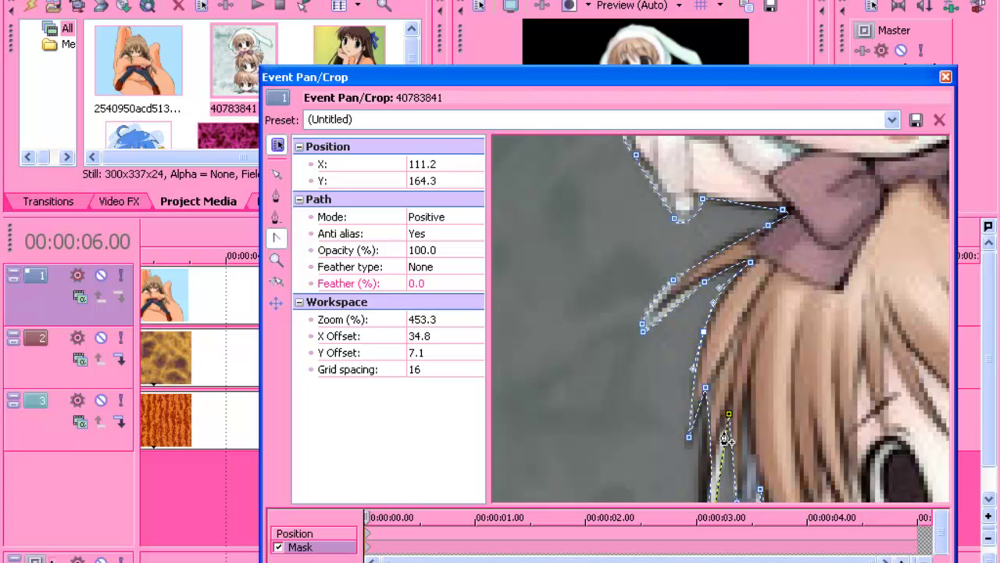
Adjust the tangents of the mask anchors around the hanging side hair strands with the Split Tangent tool.
drag(803, 311, 777, 189)
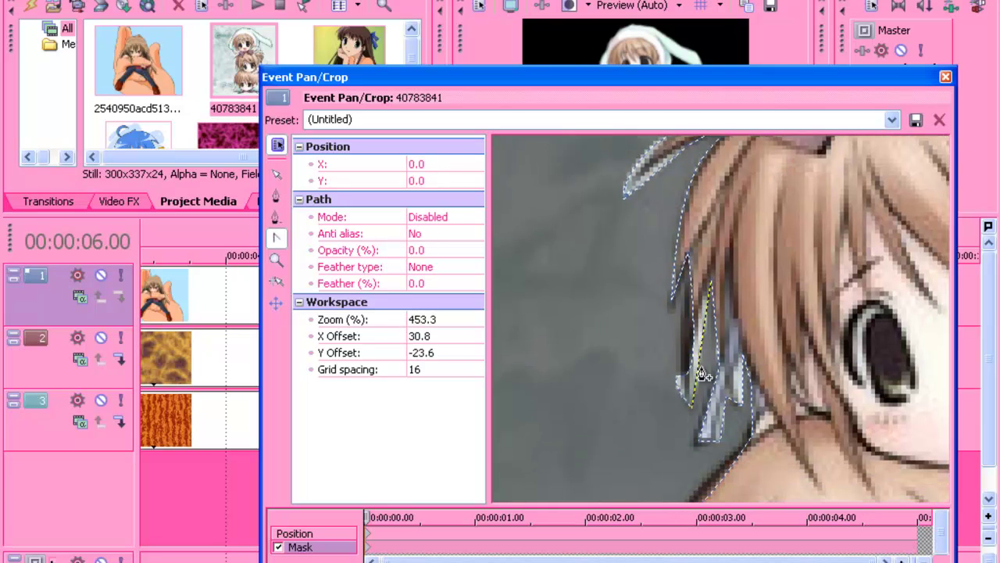
click(683, 377)
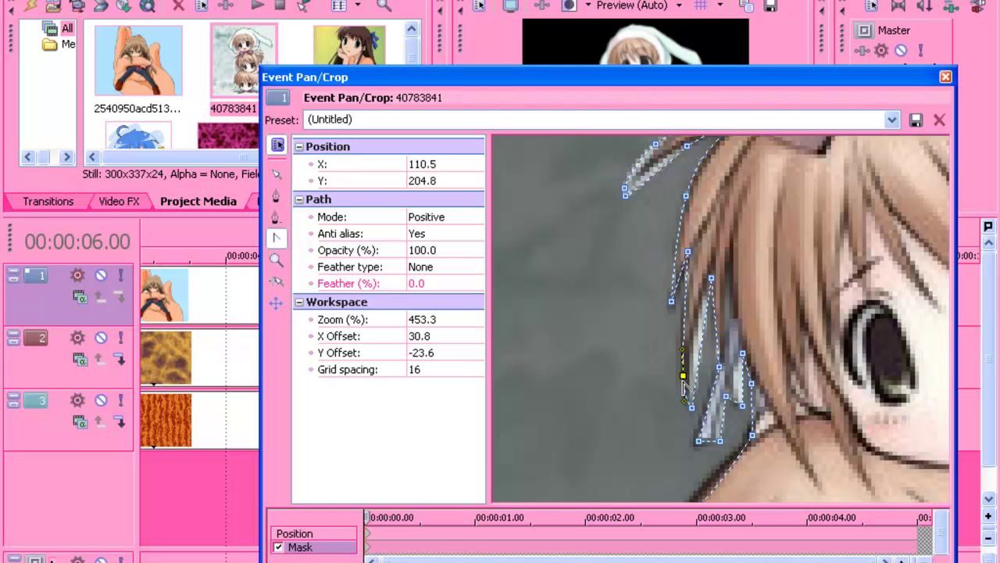
click(692, 407)
drag(691, 407, 691, 334)
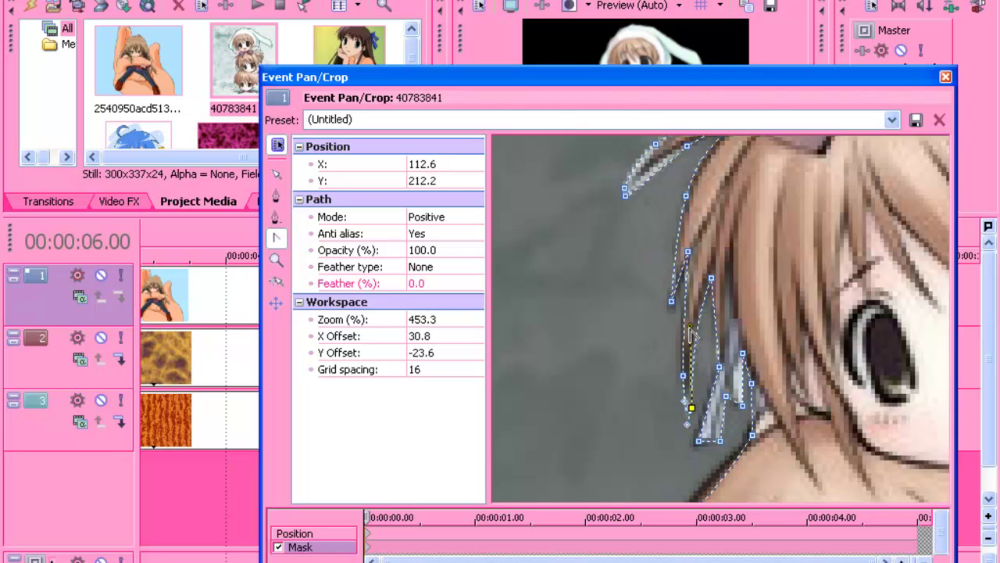
click(719, 367)
drag(719, 367, 717, 383)
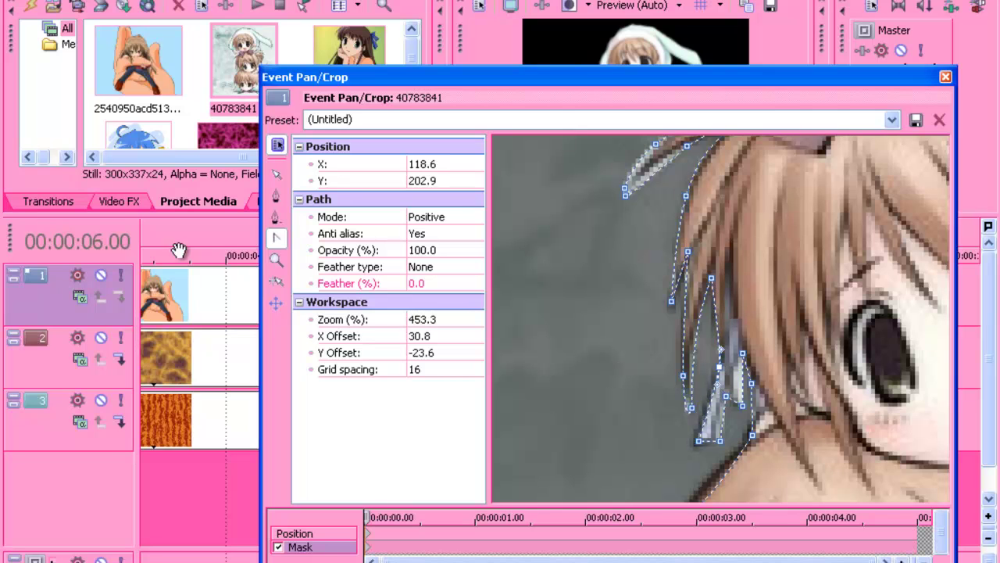
Move the anchor between the side hair strands to about X 118.6, Y 202.0 and adjust the strand's bottom anchor with Normal Edit.
click(277, 175)
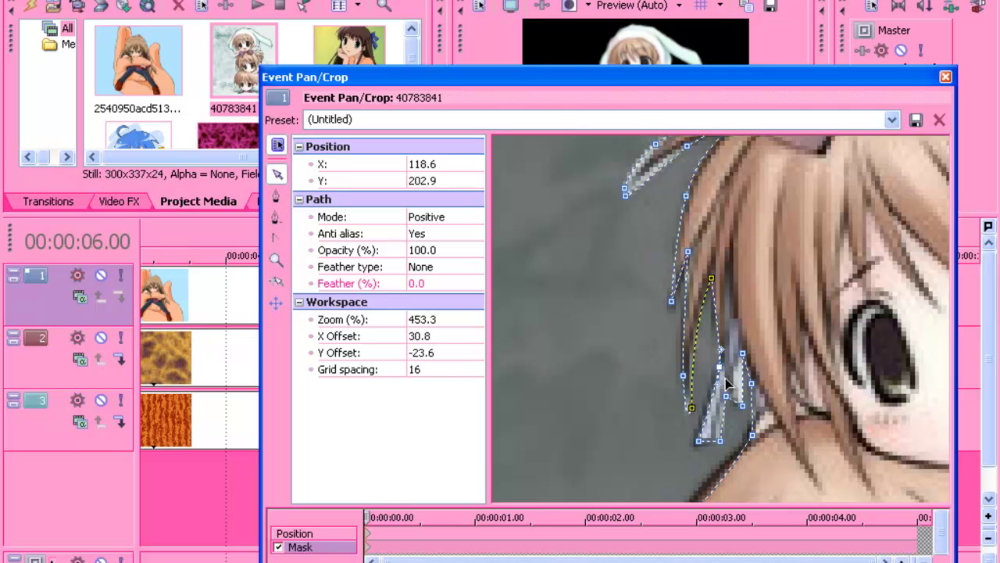
drag(720, 369, 713, 368)
click(721, 441)
drag(720, 440, 722, 367)
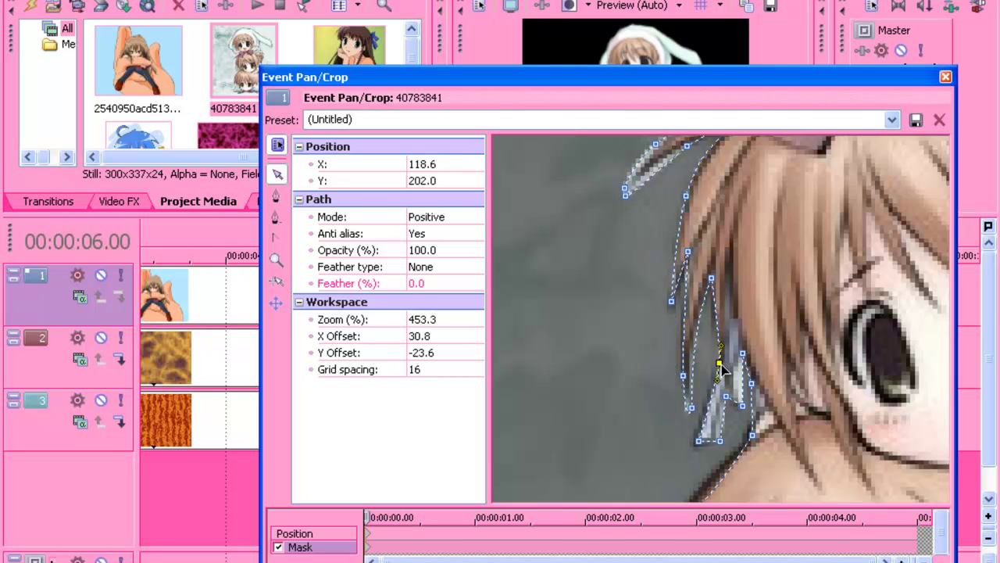
click(720, 442)
Move the inner side strand's mask anchors onto the hair edge, placing its upper anchor at about X 123.1, Y 199.0.
click(726, 398)
mouse_move(726, 398)
mouse_down()
mouse_move(722, 388)
mouse_move(735, 408)
mouse_up()
click(743, 406)
drag(744, 360, 741, 356)
drag(788, 429, 781, 282)
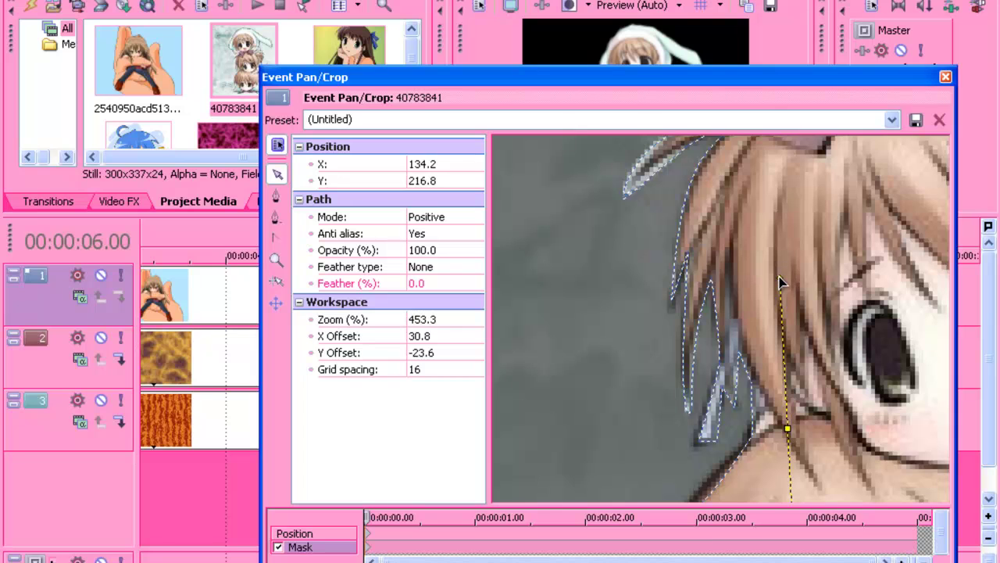
key(ctrl+z)
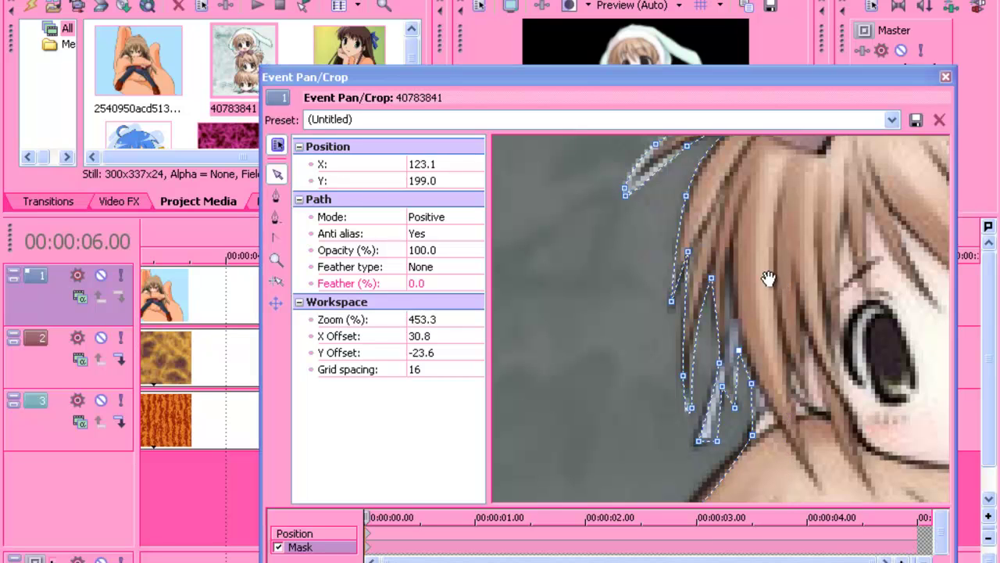
drag(658, 350, 652, 292)
key(ctrl+z)
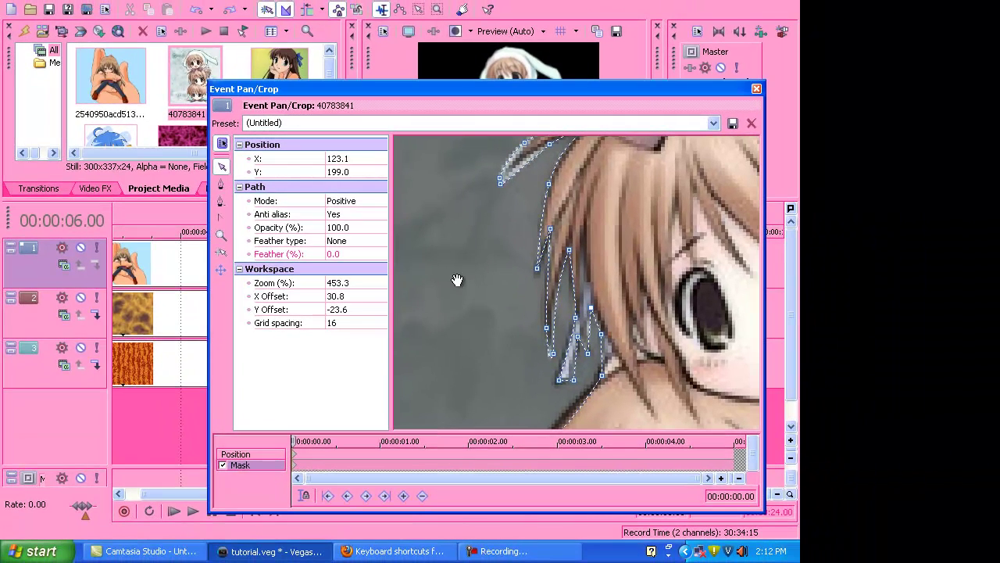
Move the lower character's hair outline anchors inward, to about X 118.5, Y 227.0 and X 103.3, Y 250.0.
drag(482, 315, 440, 206)
drag(570, 356, 568, 328)
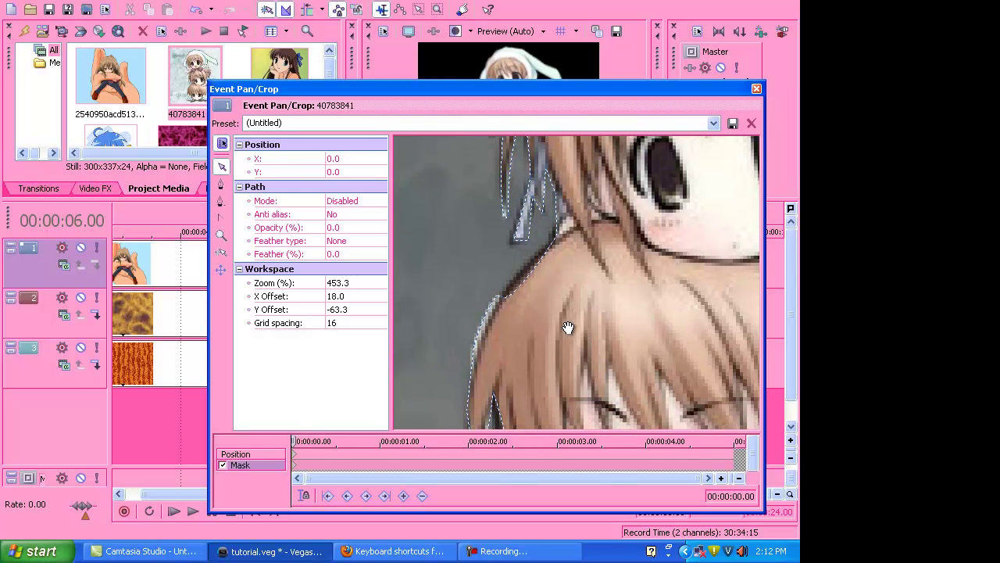
click(529, 282)
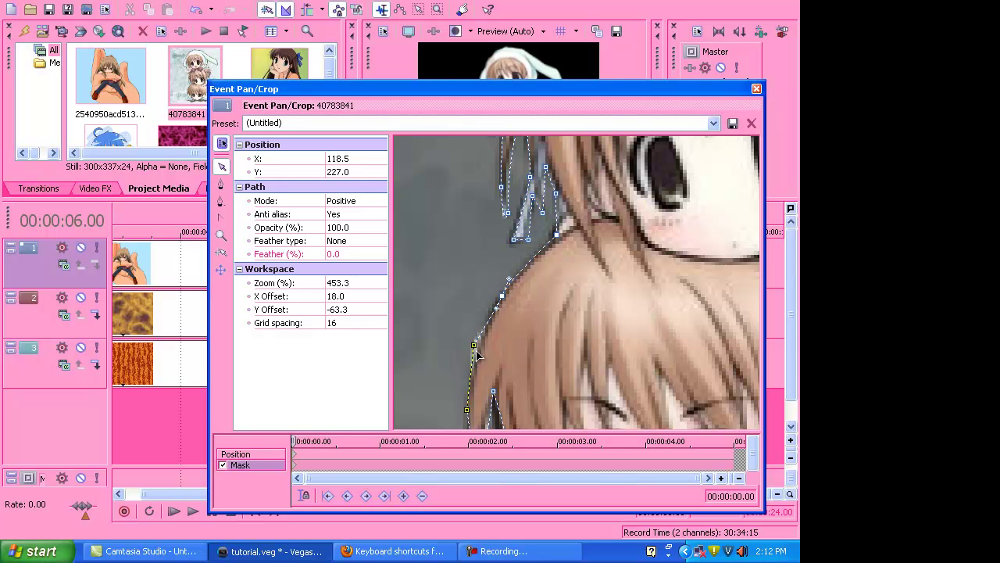
mouse_move(474, 348)
mouse_down()
mouse_move(464, 371)
mouse_move(477, 347)
mouse_up()
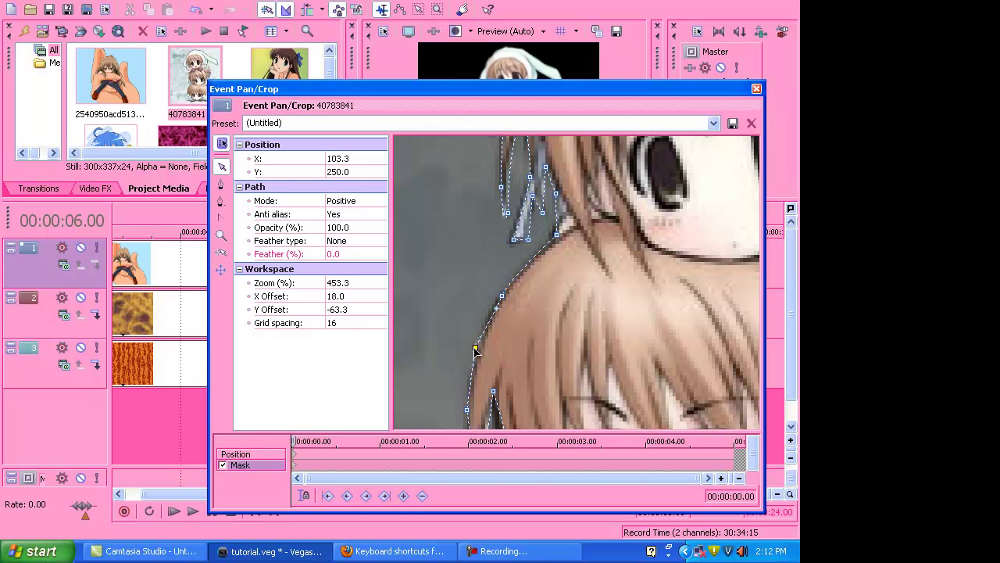
Curve the mask along the lower character's outer side strand with the Split Tangent tool and move its tip anchor to about X 103.4, Y 292.2.
drag(549, 369, 553, 256)
click(471, 297)
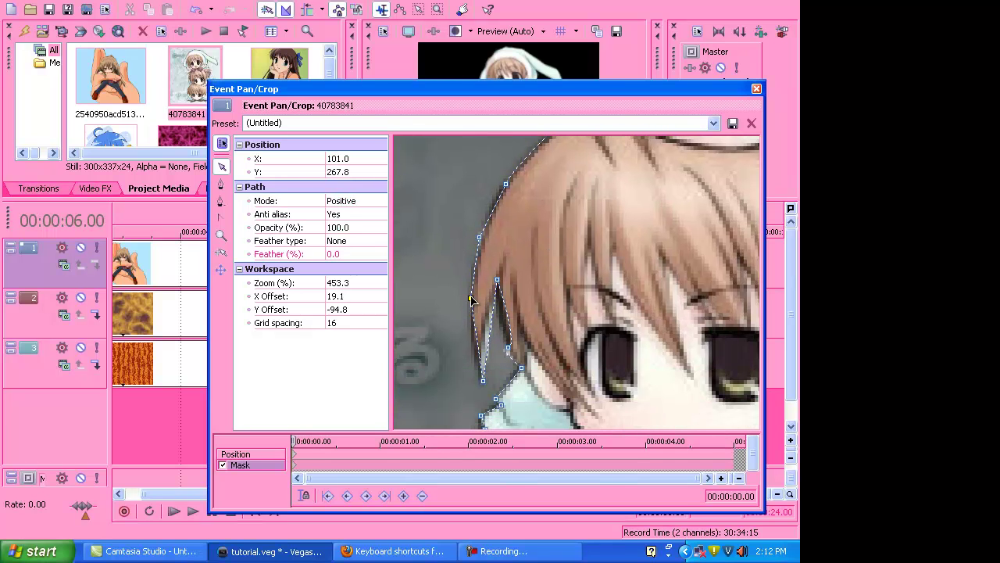
click(221, 218)
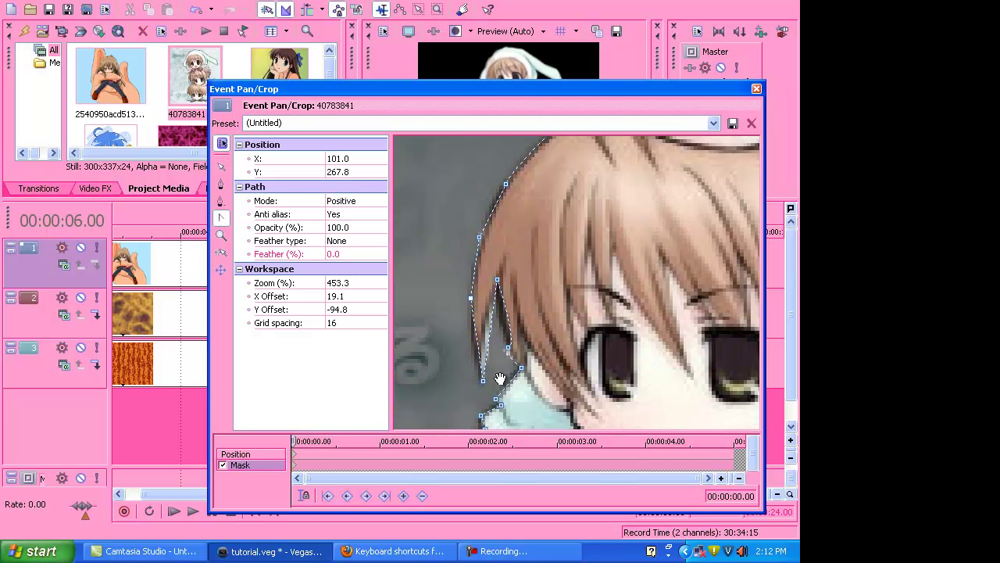
click(471, 298)
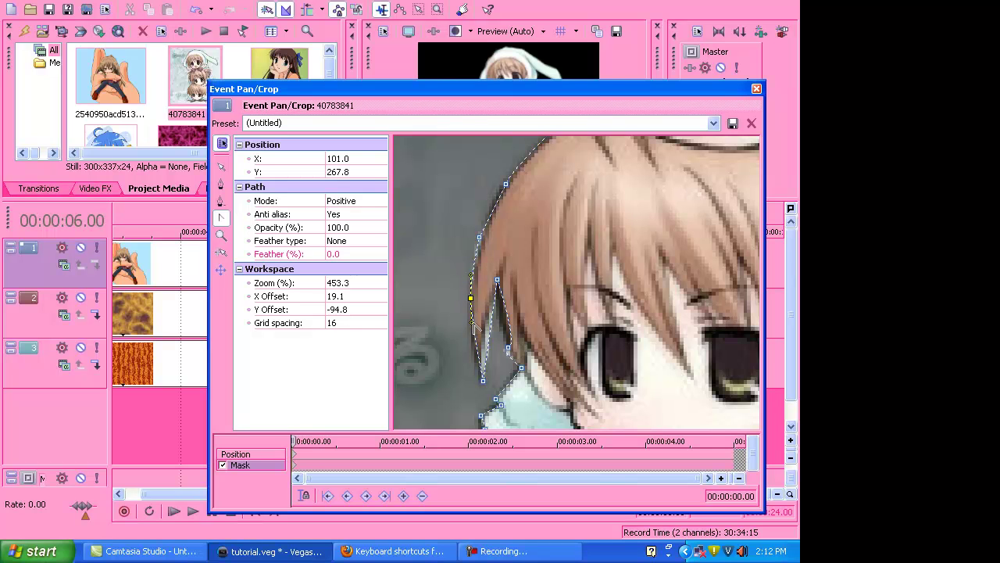
drag(473, 344, 468, 346)
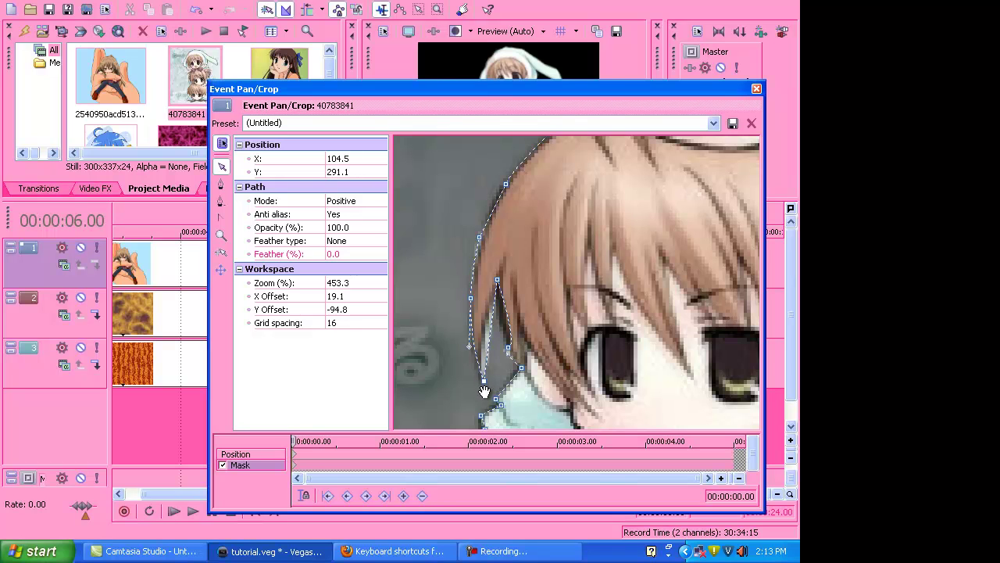
drag(485, 383, 480, 383)
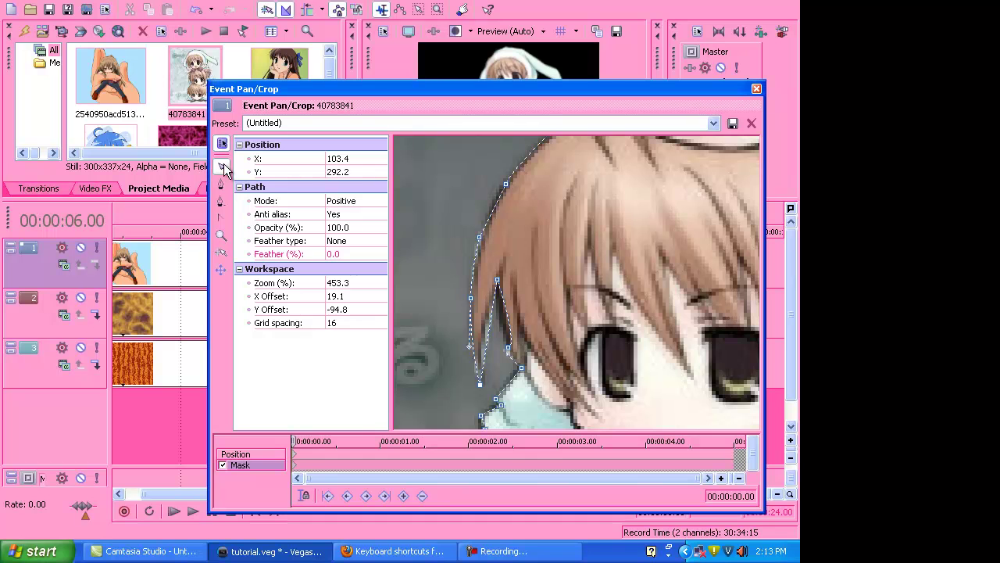
Adjust the tangents of the mask anchor in the notch between the lower character's side strands with the Split Tangent tool.
mouse_move(452, 292)
mouse_down()
mouse_move(431, 306)
mouse_move(469, 288)
mouse_up()
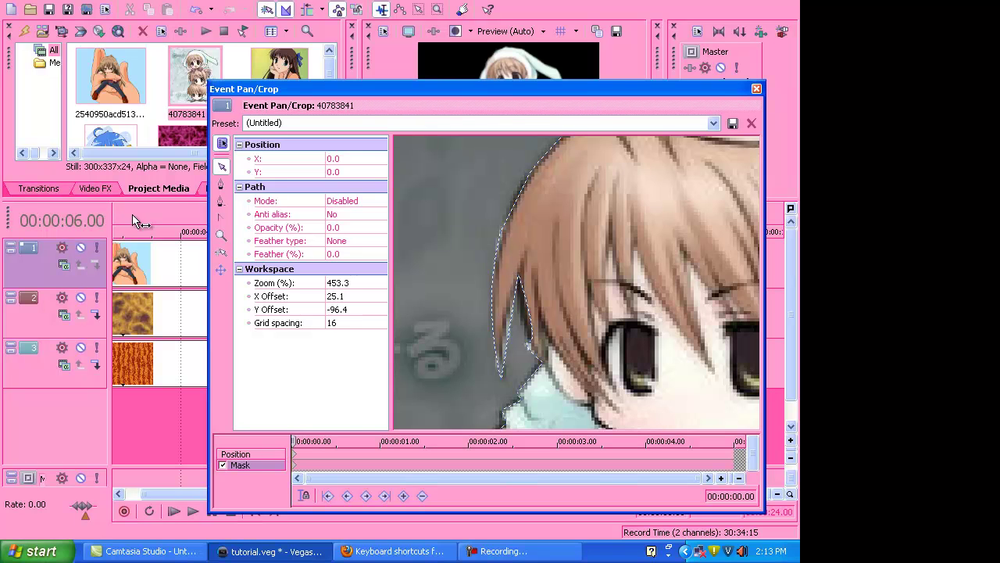
click(222, 218)
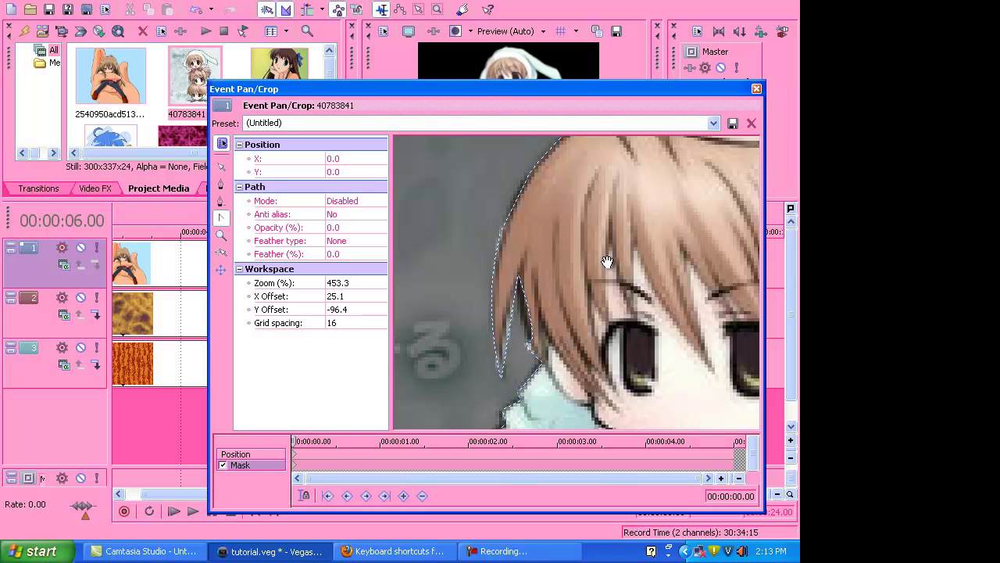
click(520, 275)
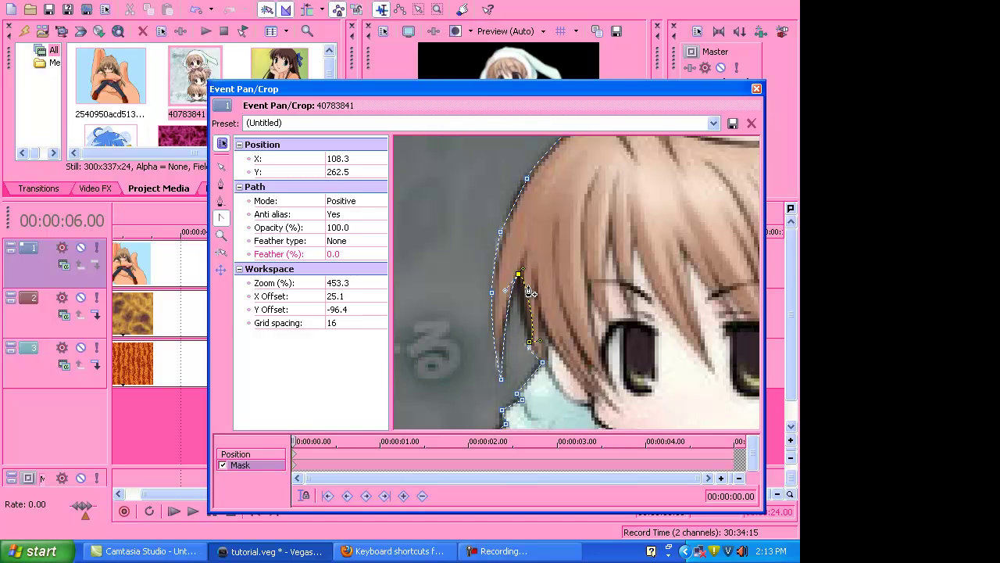
drag(522, 267, 522, 273)
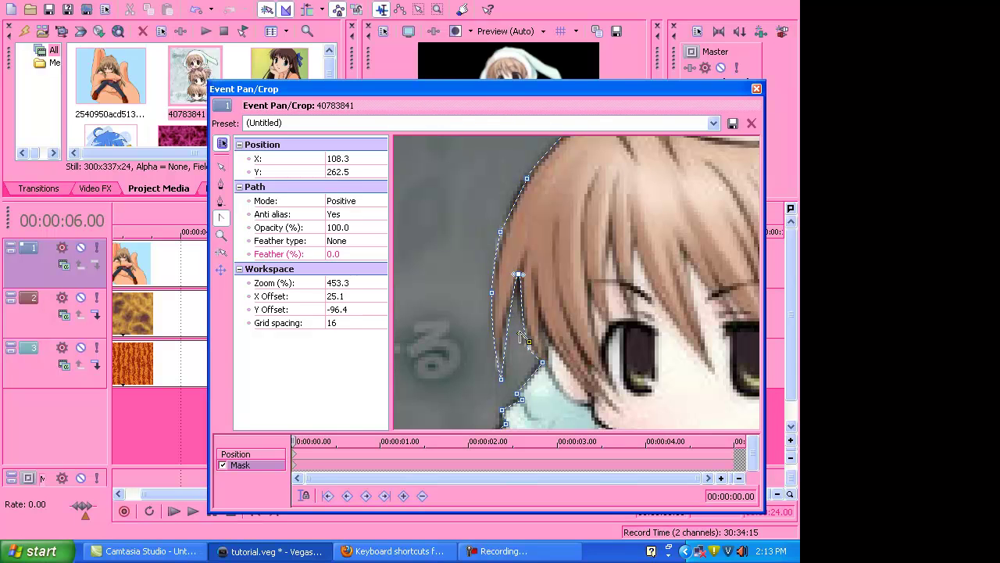
Move the mask anchor on the lower edge of the bottom character's ribbon end to about X 130.6, Y 326.6.
click(221, 185)
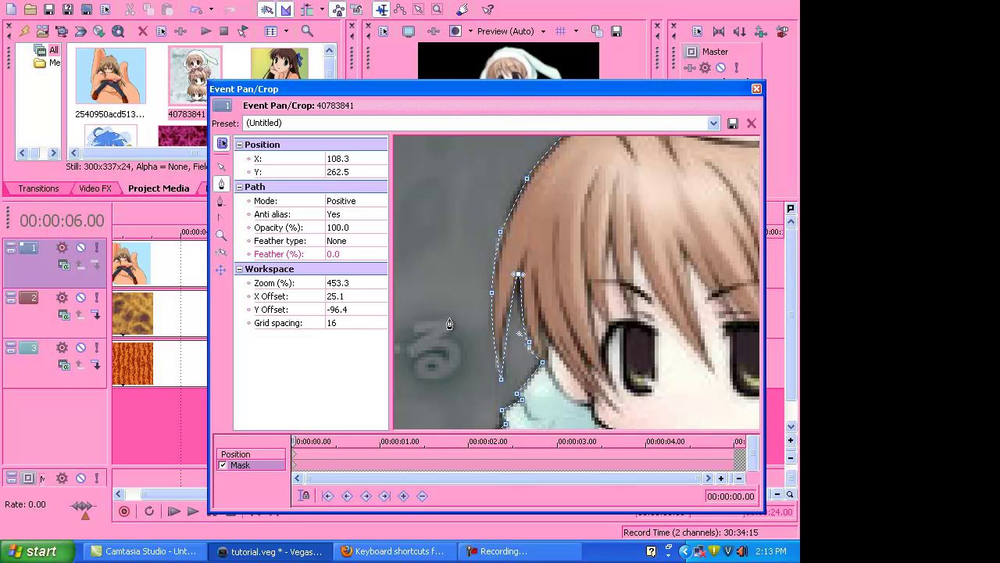
scroll(450, 324, down, 3)
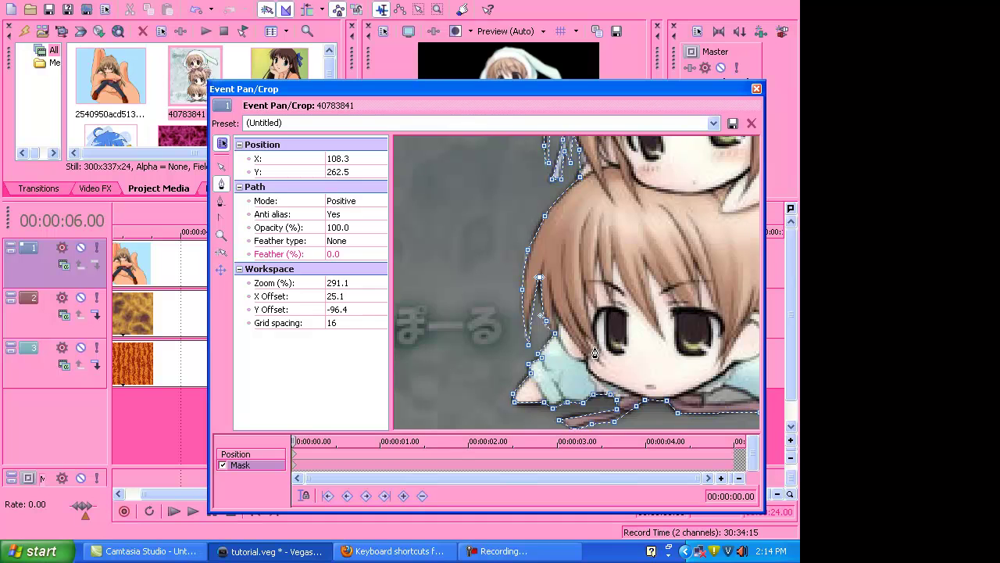
drag(635, 375, 636, 240)
scroll(561, 267, up, 3)
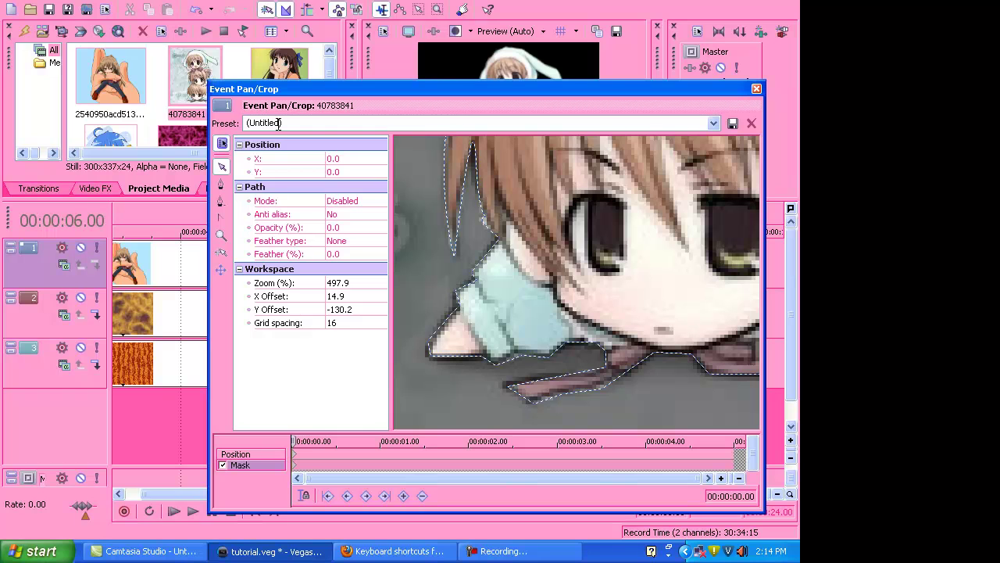
click(509, 388)
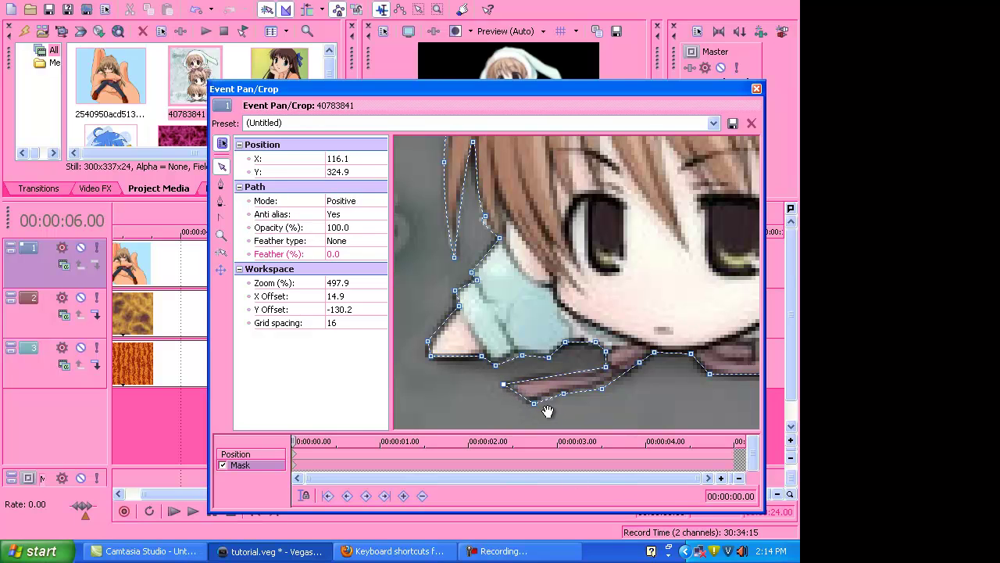
drag(564, 394, 560, 392)
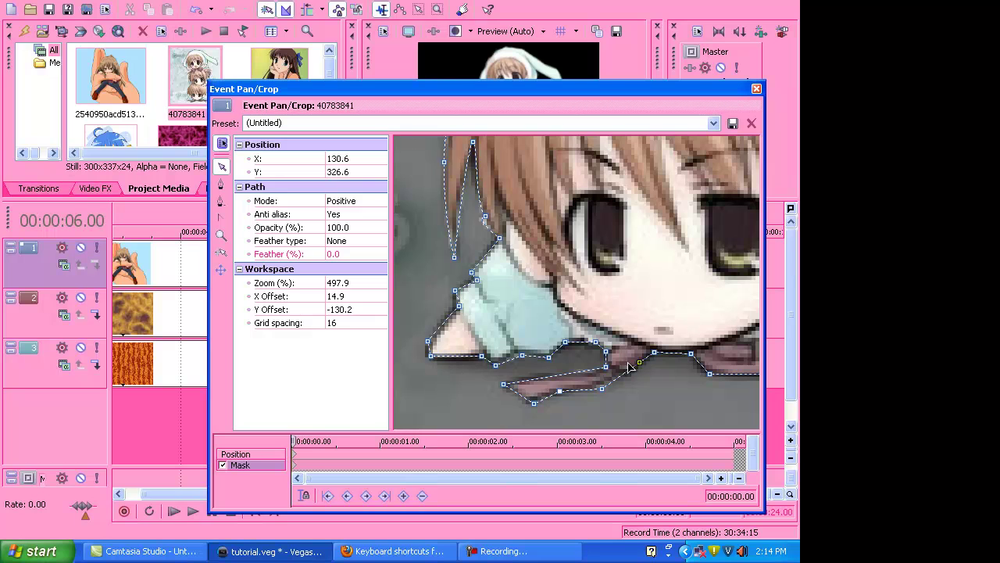
Adjust the tangents of the ribbon's lower-edge anchors with Split Tangent and nudge the corner anchor slightly upward with Normal Edit.
click(222, 218)
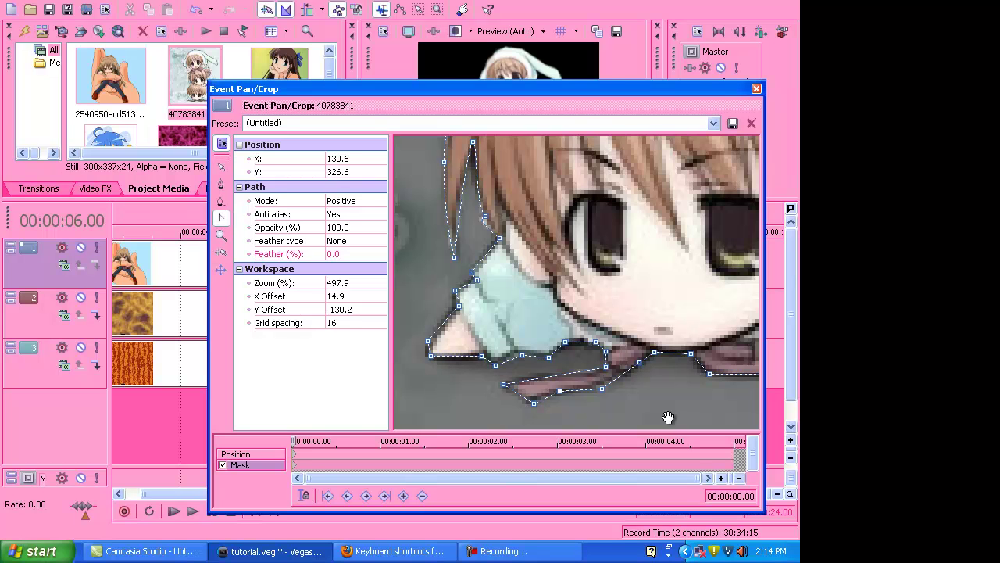
click(639, 362)
click(602, 389)
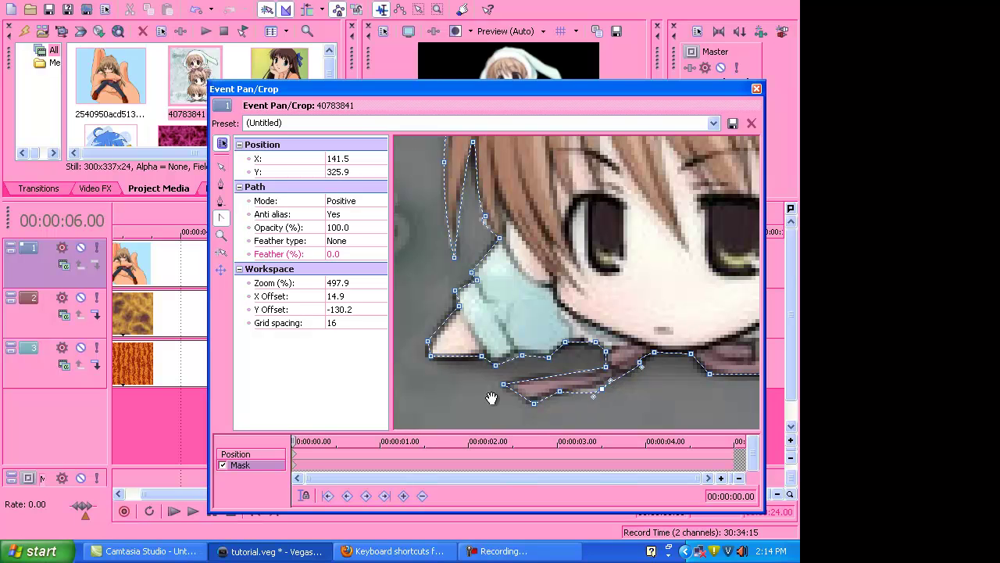
click(222, 166)
drag(602, 389, 603, 384)
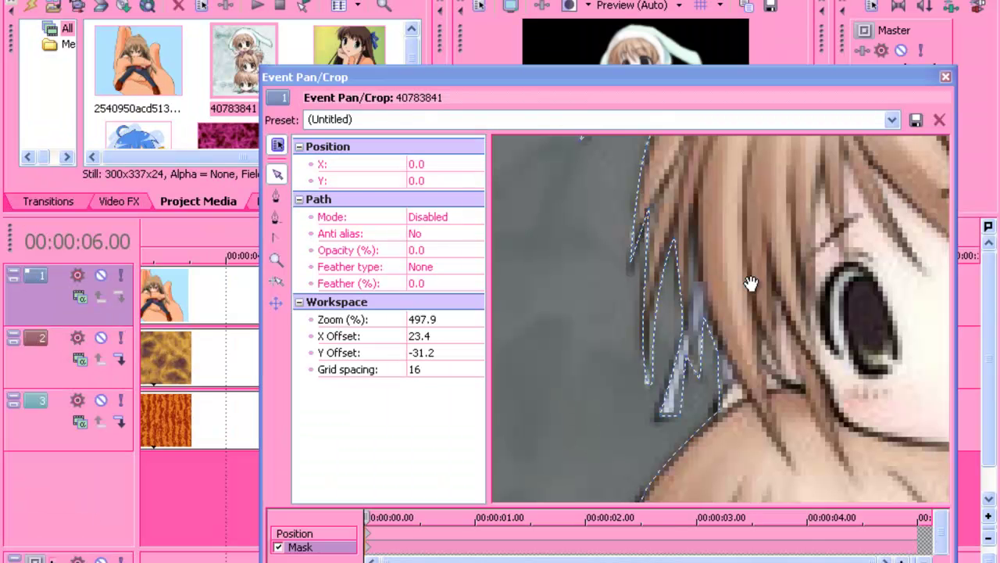
Move the Event Pan/Crop window away to check the masked preview, and narrow the project media and surround panner areas.
scroll(602, 255, down, 4)
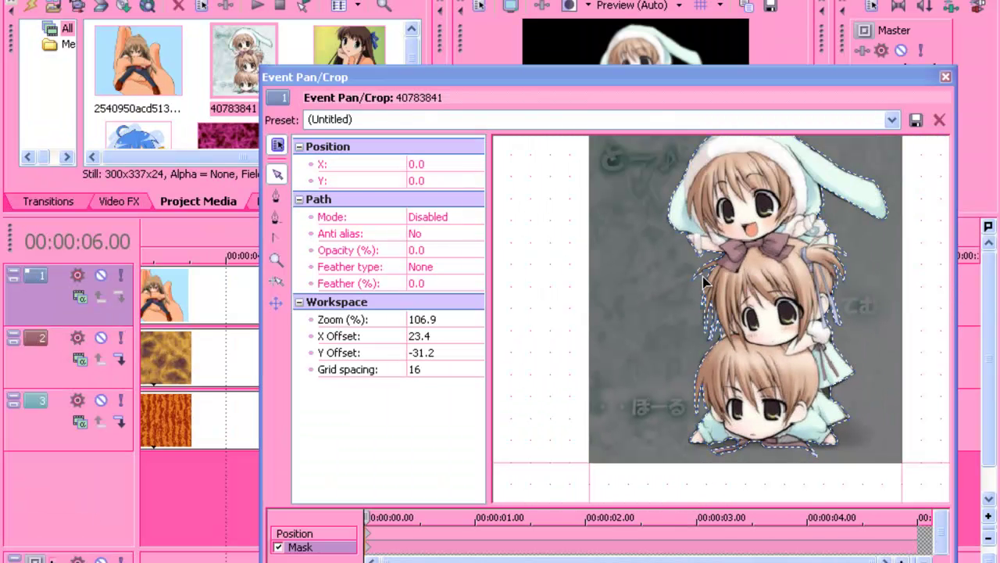
drag(680, 75, 609, 239)
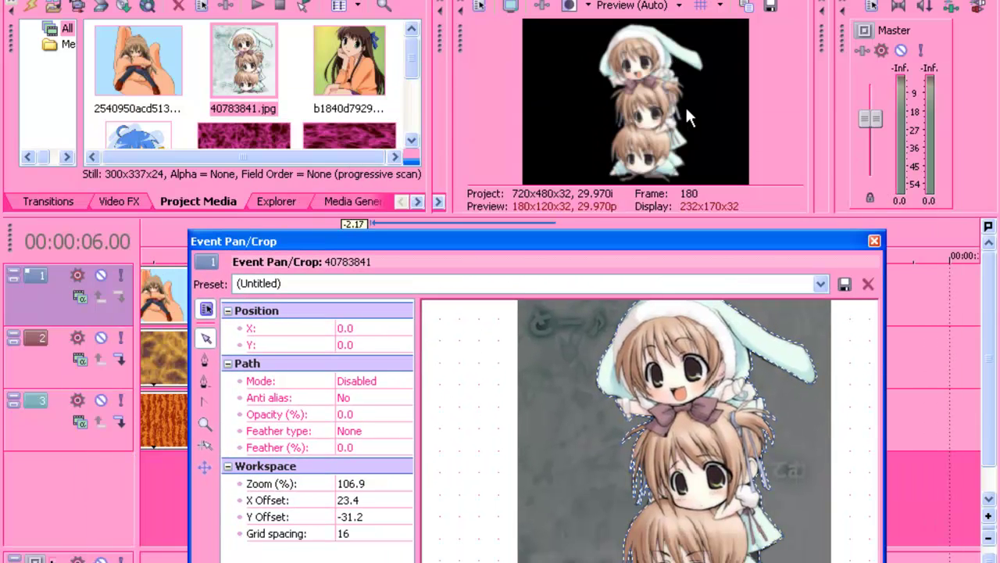
drag(429, 101, 199, 80)
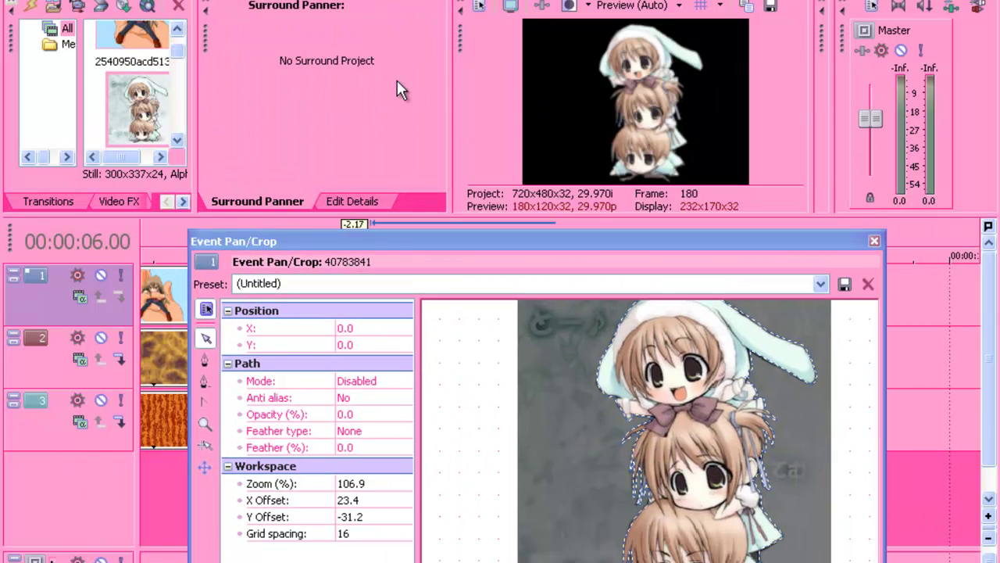
drag(453, 80, 172, 73)
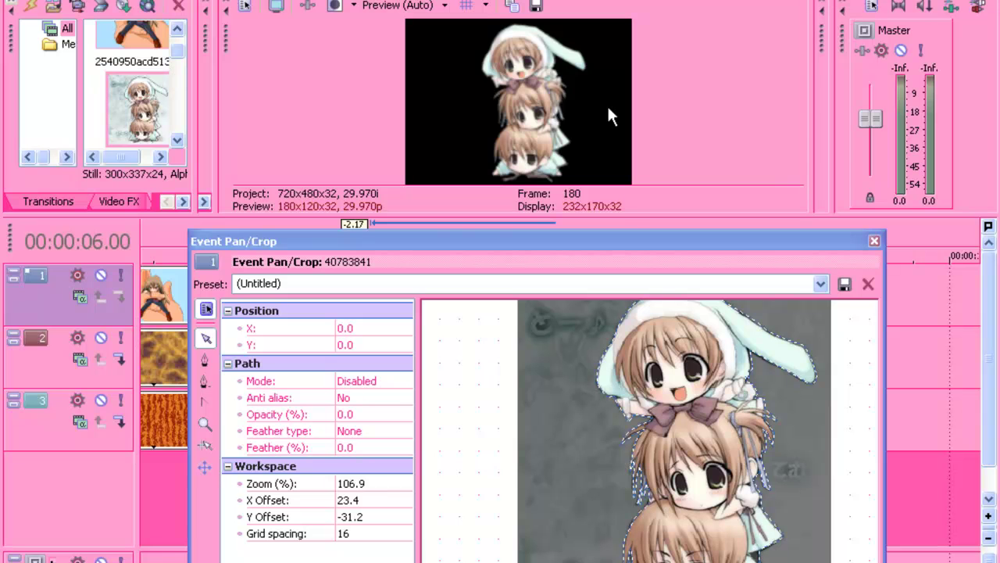
drag(623, 243, 705, 83)
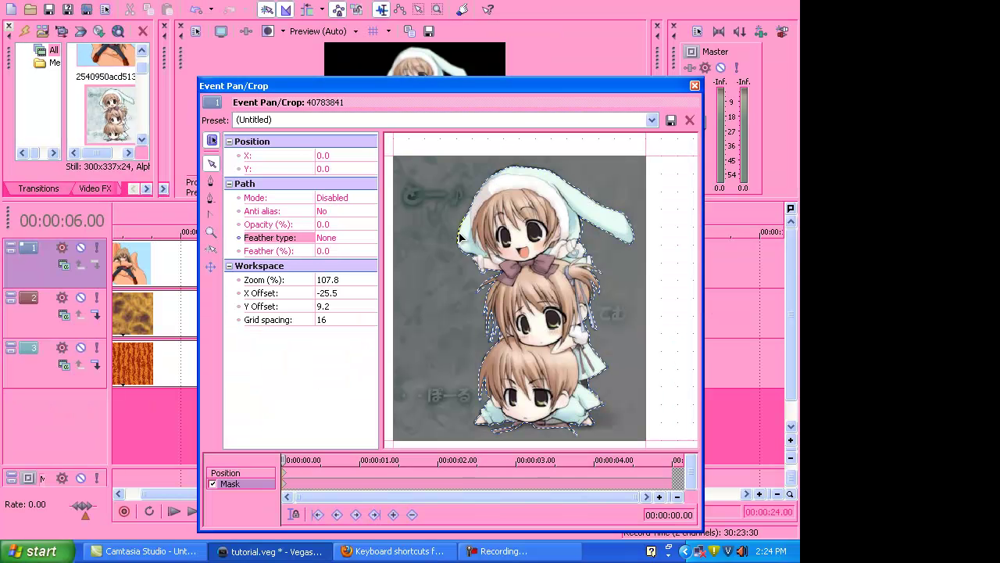
Select the characters' mask path, set its feather type to Out and try out a feather amount.
click(460, 237)
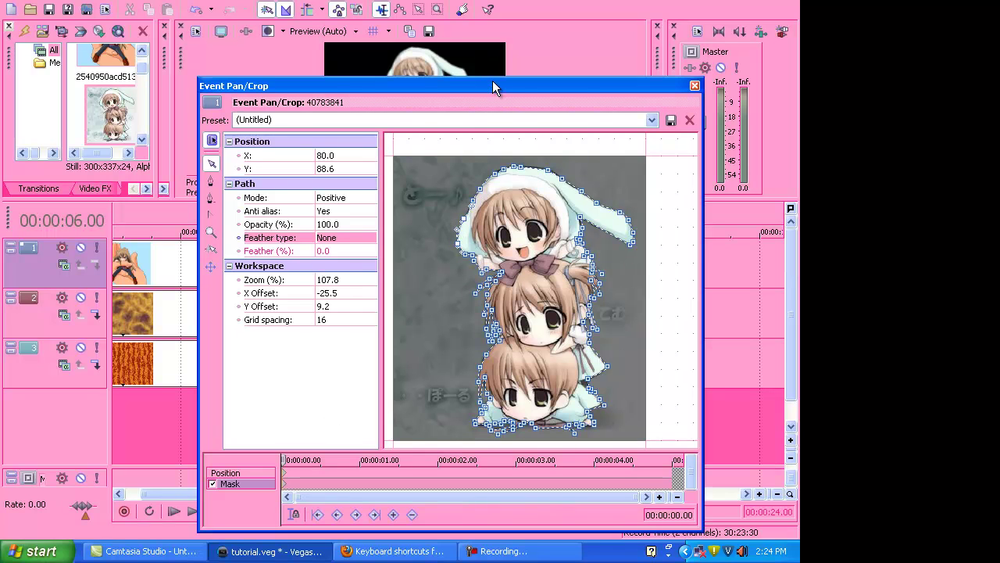
drag(493, 81, 493, 117)
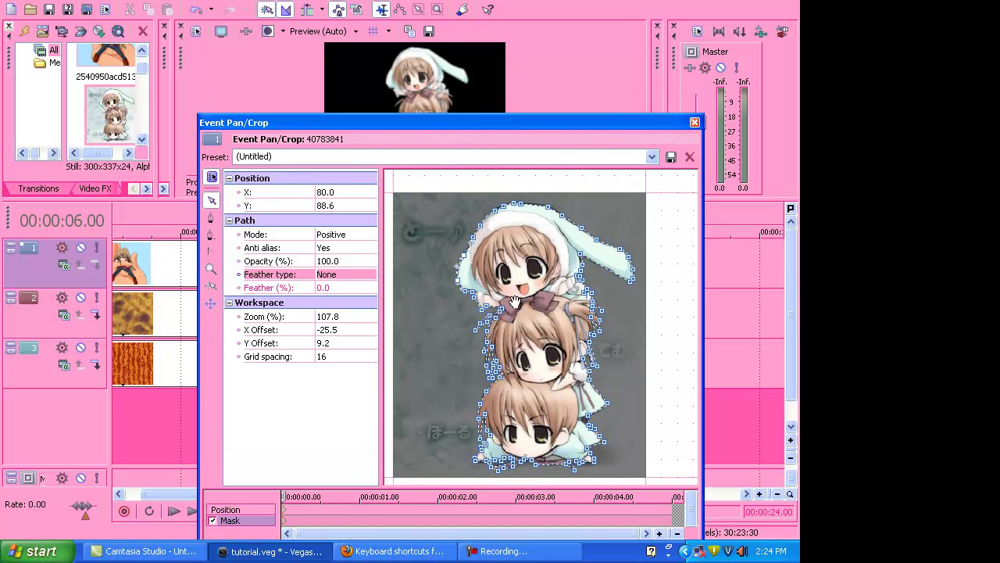
click(345, 275)
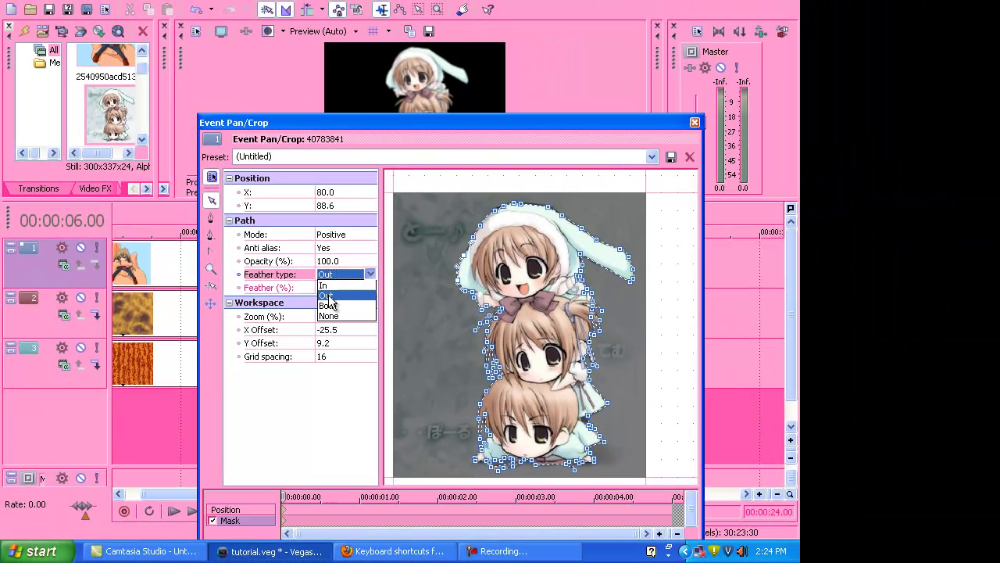
click(408, 322)
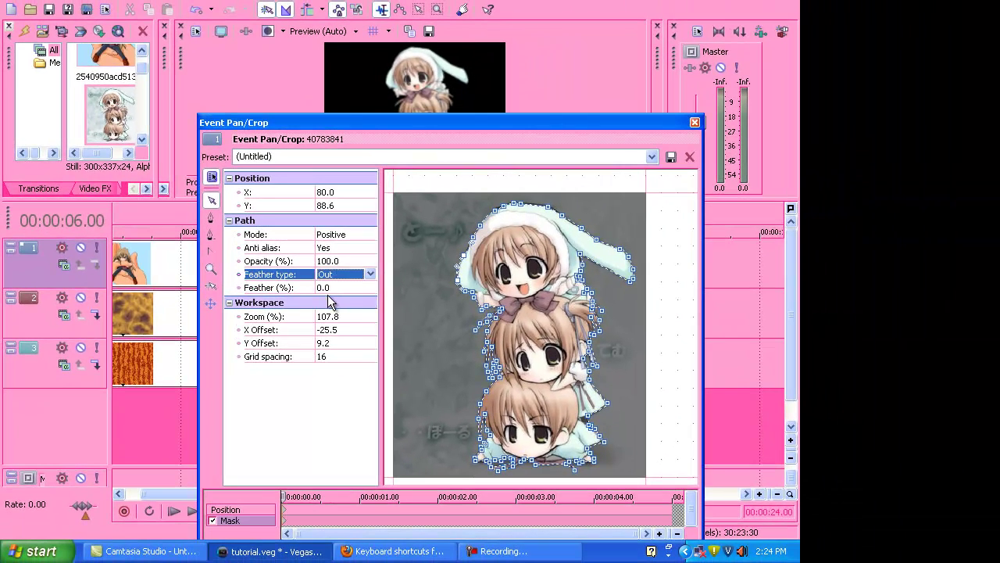
click(331, 290)
drag(360, 283, 363, 289)
Try the In feather type on the mask with a raised feather amount.
click(332, 273)
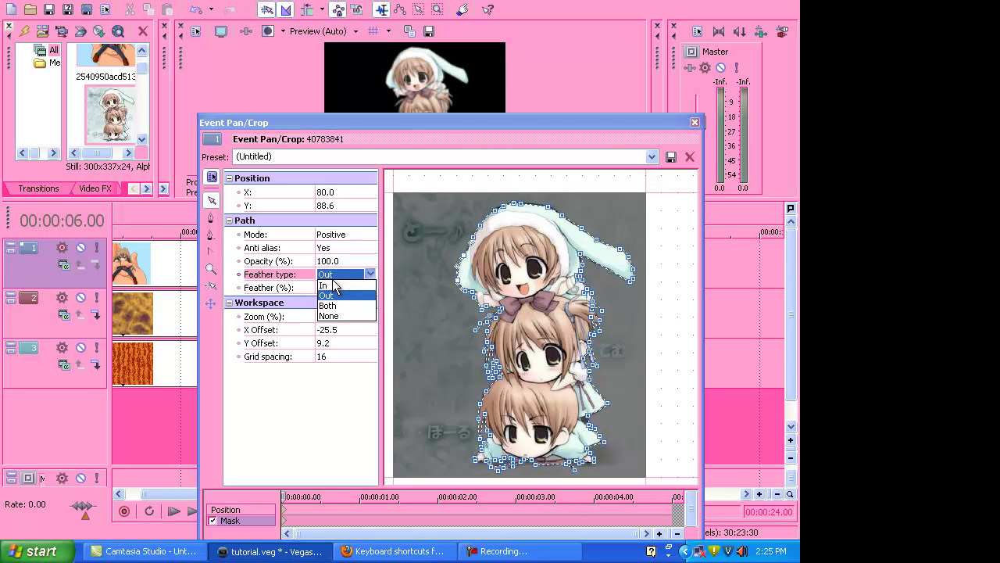
click(333, 284)
click(359, 287)
drag(364, 287, 358, 284)
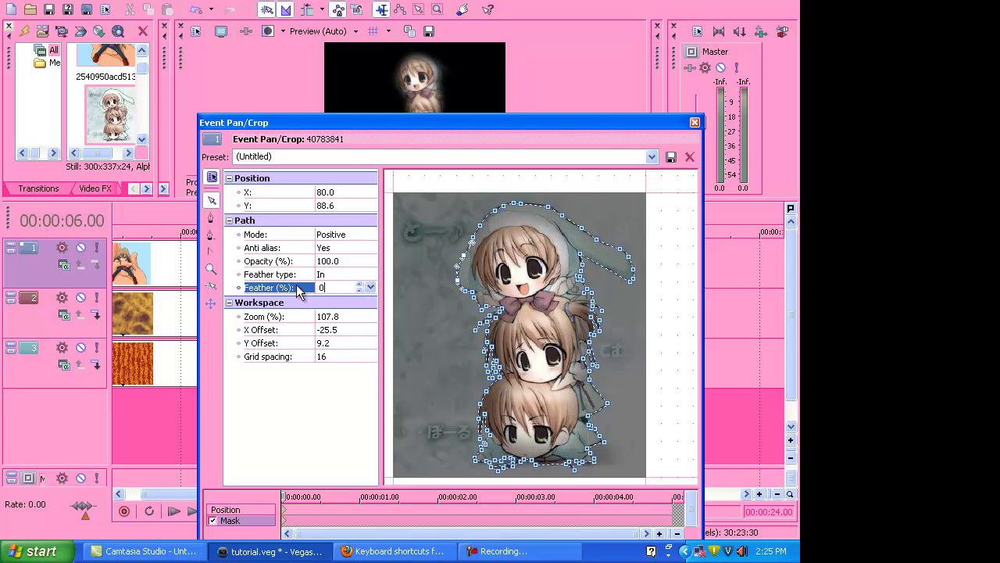
Try the Both feather type on the mask with a feather of 4.0%, and lower the amount back to 0.
click(342, 275)
click(341, 307)
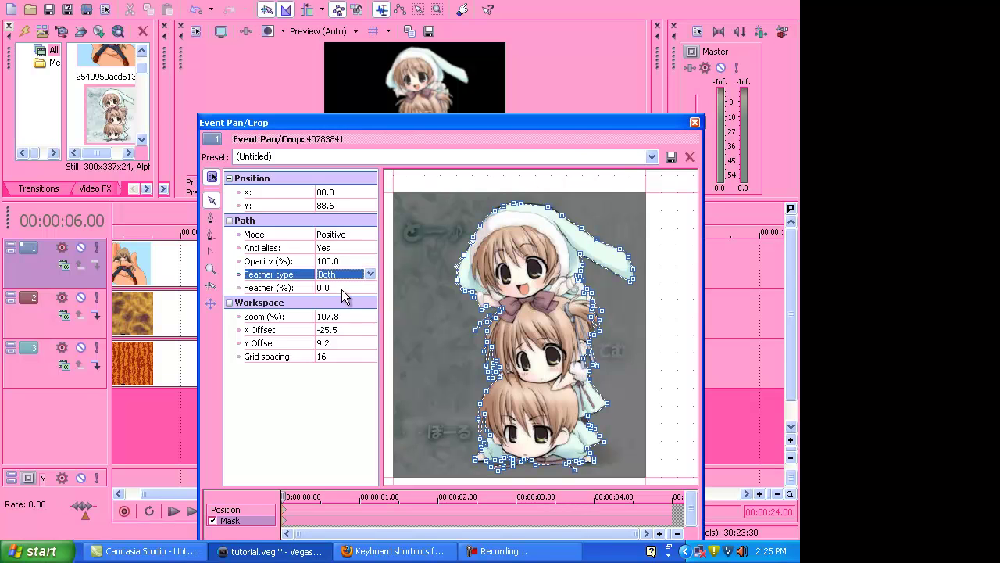
click(344, 288)
click(359, 283)
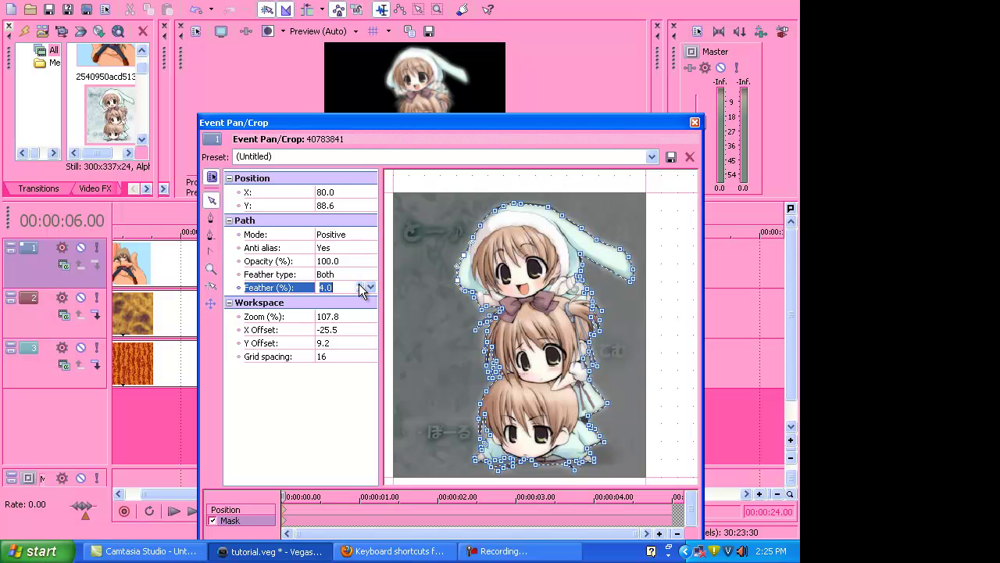
click(360, 290)
click(359, 290)
click(359, 290)
click(358, 290)
Set the mask's feather type to Out and raise its feather percentage in small increments.
click(341, 275)
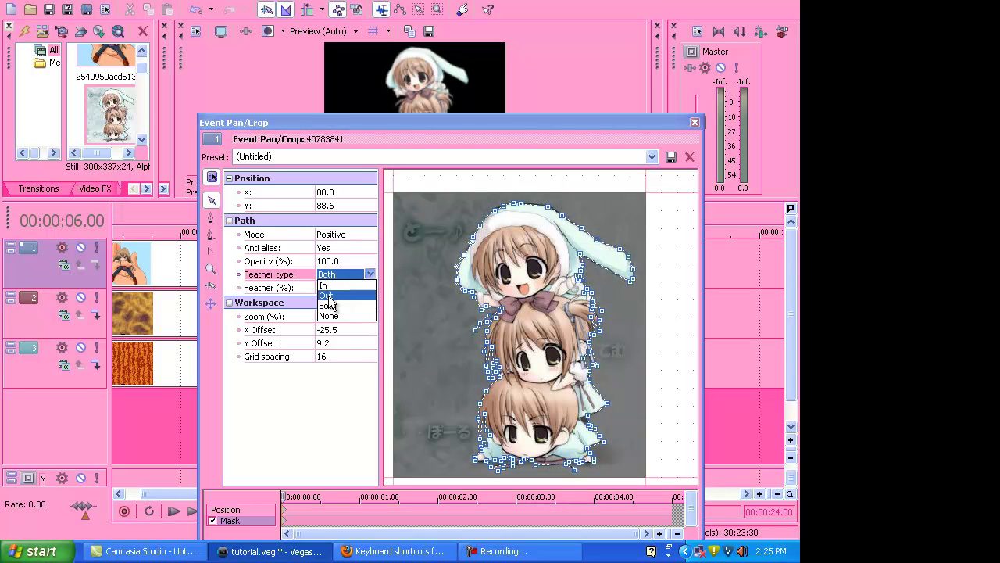
click(339, 295)
click(356, 286)
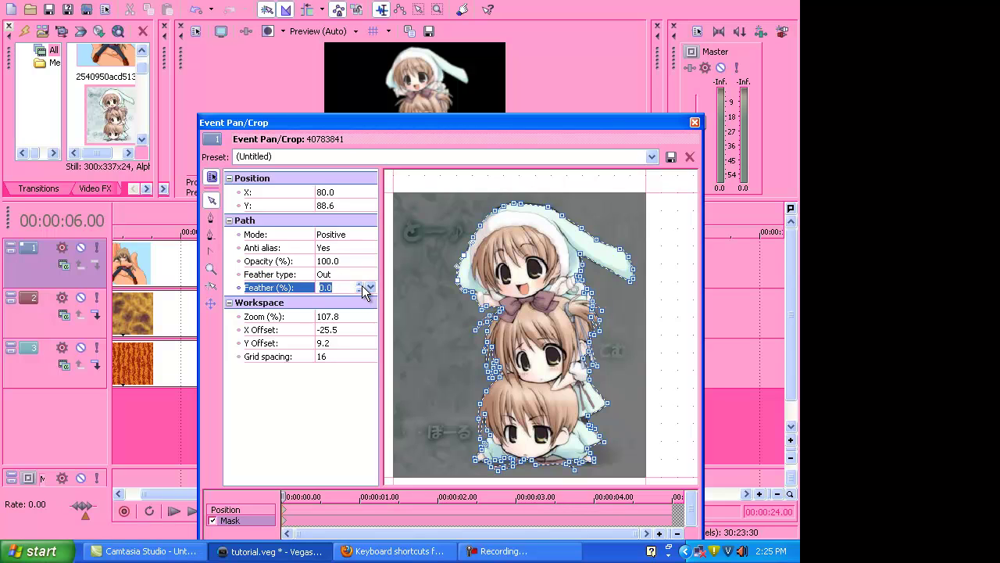
click(361, 284)
click(361, 285)
click(360, 284)
click(360, 284)
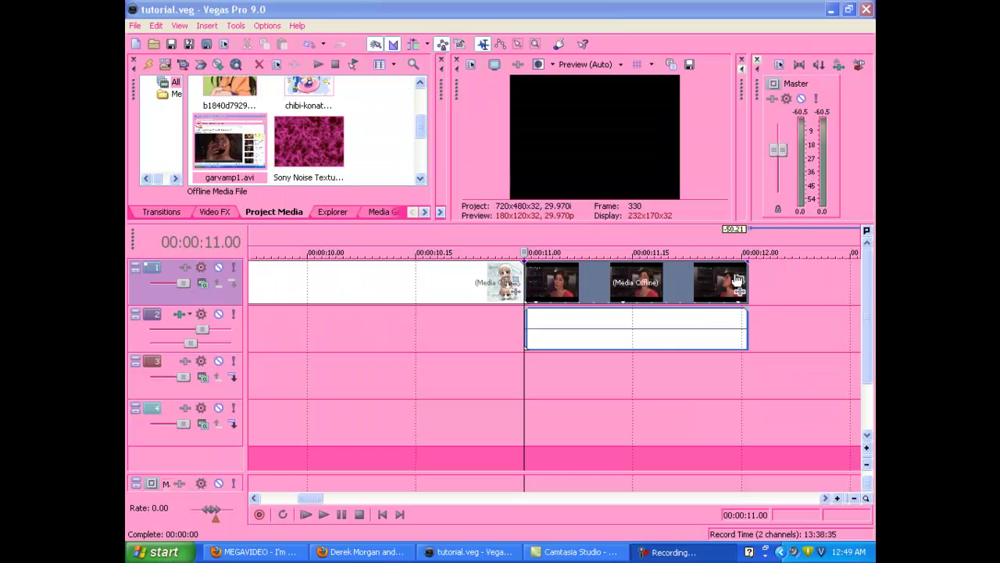
Open Event Pan/Crop for the garvamp1 video clip, enable its mask and choose the Anchor Creation tool.
click(739, 280)
click(118, 444)
click(116, 249)
scroll(482, 328, up, 5)
Start a mask path on the garvamp1 clip by placing anchors down the outer edge of the woman's face.
click(459, 230)
click(460, 247)
click(470, 276)
click(465, 301)
click(470, 333)
click(468, 360)
Extend the mask path with anchors along the woman's jaw, neck and shoulder down to the lower edge of the picture.
drag(532, 360, 451, 277)
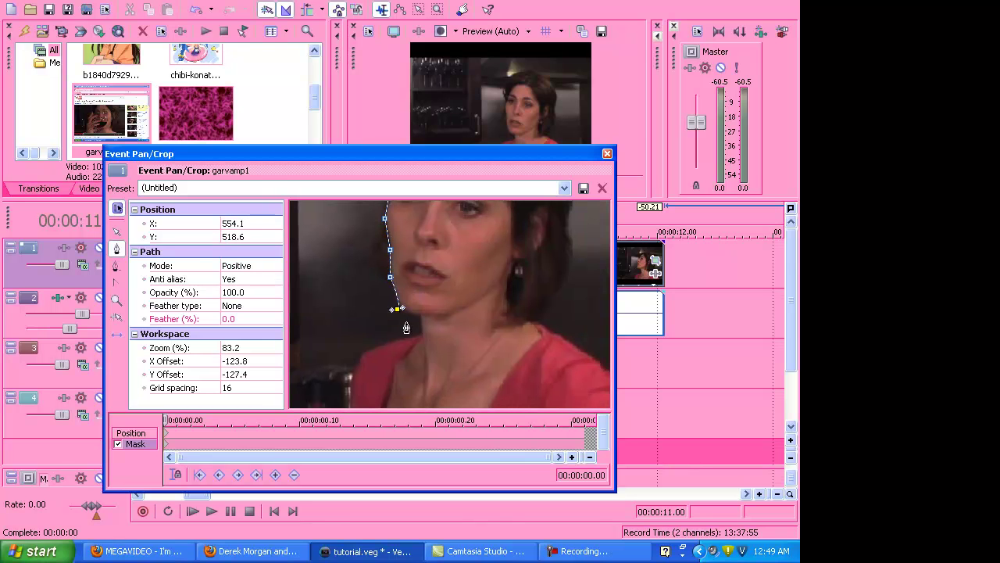
click(117, 335)
click(420, 334)
click(398, 340)
click(362, 354)
drag(396, 362, 387, 321)
click(341, 366)
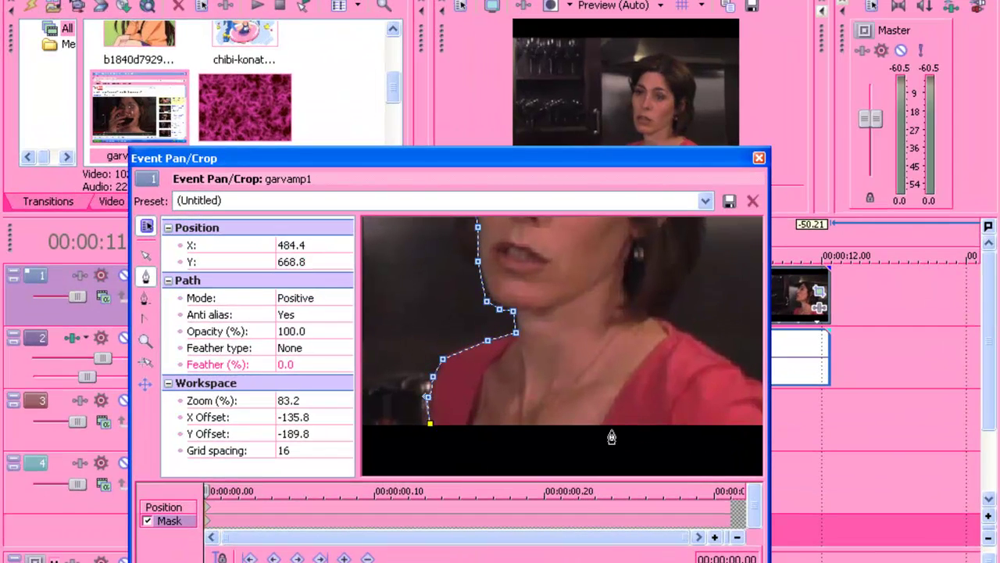
Redo the lowest mask anchors, then extend the path along the picture's lower edge and up the woman's other shoulder to her hair.
key(ctrl+z)
click(342, 344)
click(343, 371)
drag(482, 387, 447, 379)
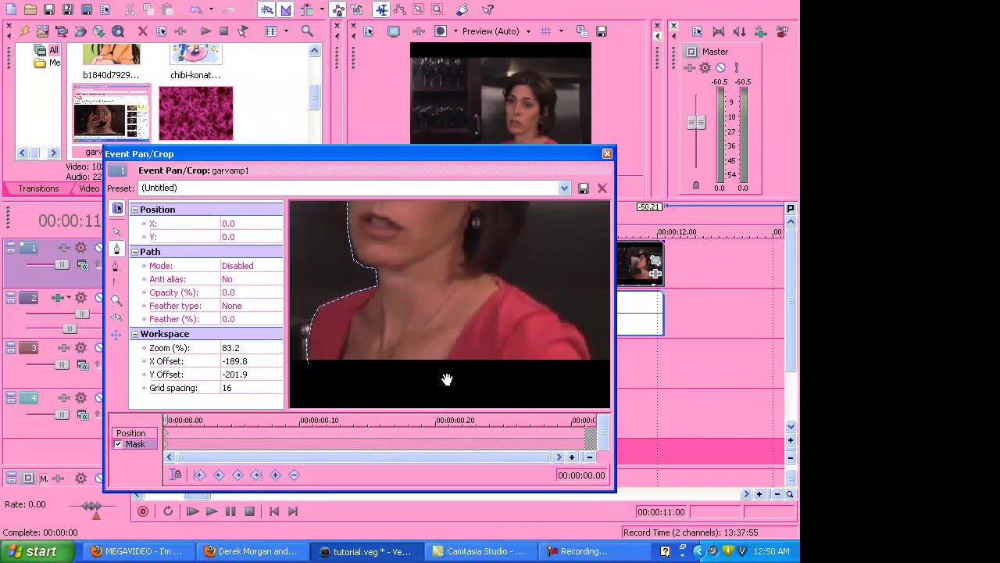
click(594, 365)
click(555, 313)
click(494, 273)
click(522, 234)
Continue the mask path with anchors up the back of the woman's hair beside her ear.
drag(536, 227, 508, 307)
drag(495, 313, 491, 324)
click(503, 273)
click(497, 261)
click(504, 221)
drag(516, 242, 509, 302)
click(495, 255)
drag(495, 257, 505, 323)
click(504, 321)
Carry the mask path over the crown of the woman's head, undoing misplaced anchors, and close it at the starting anchor.
click(457, 269)
click(442, 267)
key(ctrl+z)
drag(570, 301, 547, 300)
key(ctrl+z)
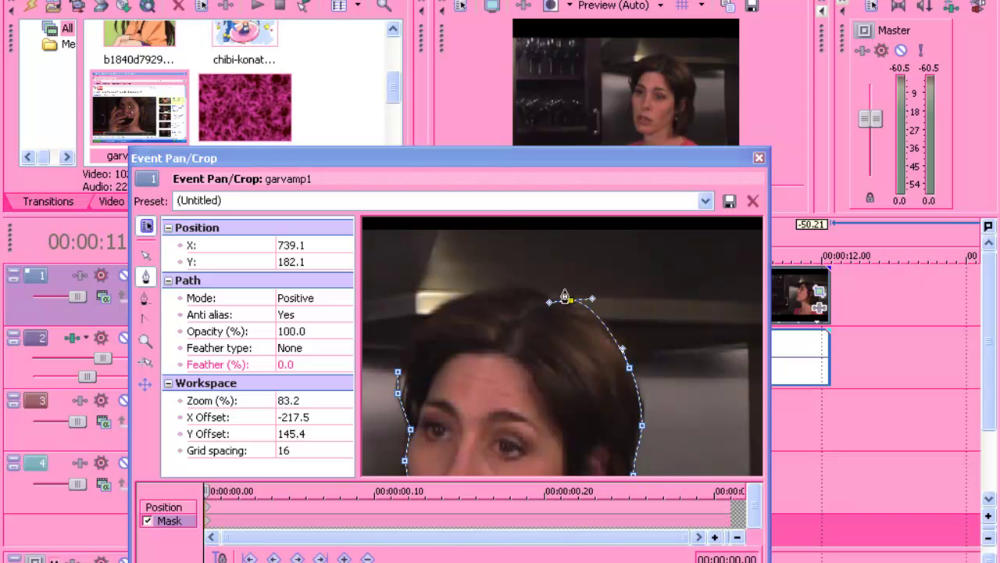
click(553, 293)
click(533, 289)
click(467, 295)
click(426, 311)
click(408, 345)
click(398, 373)
Set the woman's mask to feather type Both with a feather of 3%.
scroll(401, 378, down, 4)
drag(513, 375, 492, 277)
click(290, 347)
click(146, 255)
click(475, 361)
click(299, 349)
click(301, 386)
click(334, 363)
text(3)
Shorten the Event Pan/Crop window so that it no longer covers the video preview.
drag(633, 147, 633, 255)
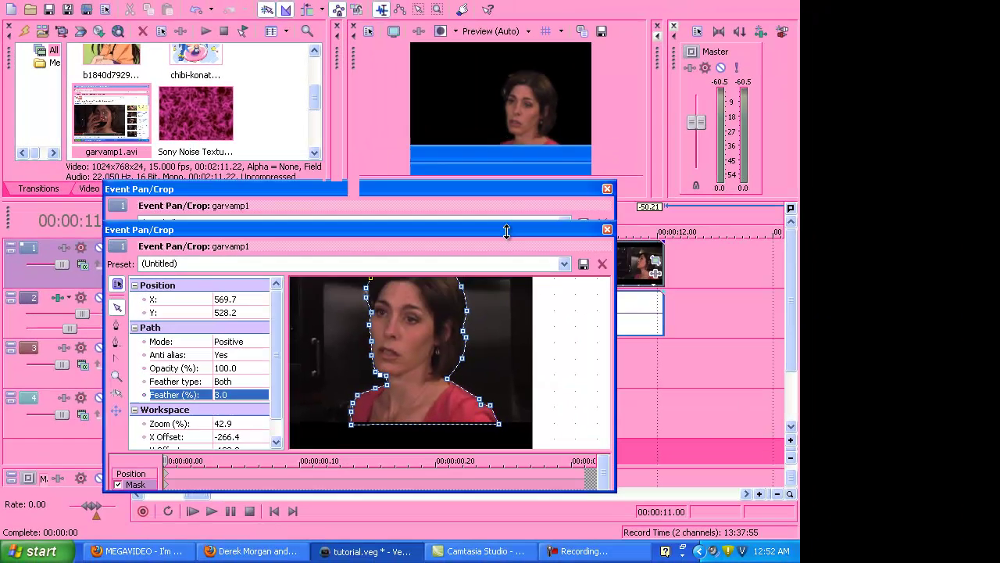
drag(506, 231, 506, 206)
click(244, 356)
click(267, 318)
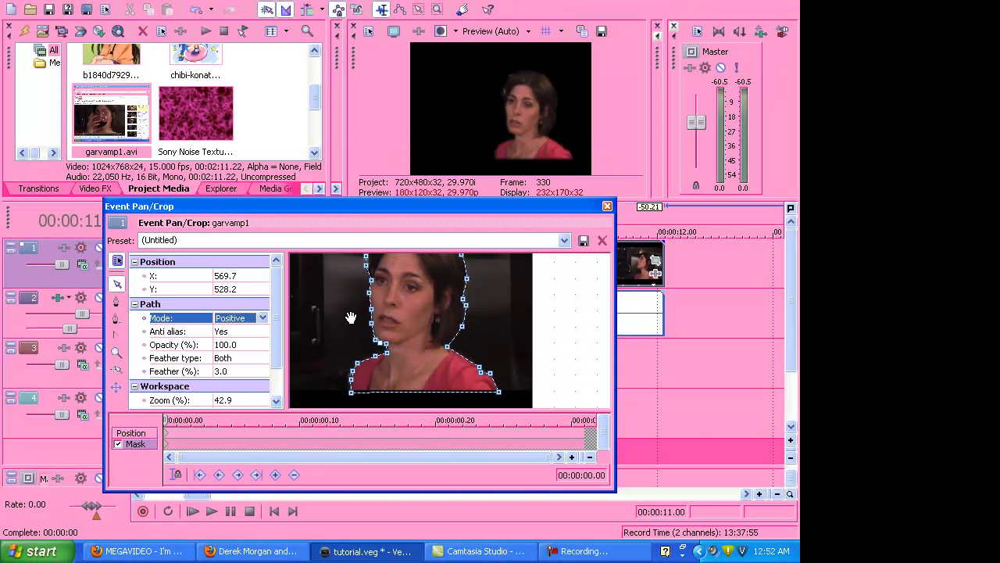
Fine-tune the mask anchors along the woman's face on the clip's first frame.
drag(335, 301, 351, 346)
scroll(424, 346, up, 4)
drag(424, 346, 493, 392)
click(397, 325)
drag(397, 339, 418, 295)
drag(395, 345, 400, 340)
scroll(395, 316, down, 8)
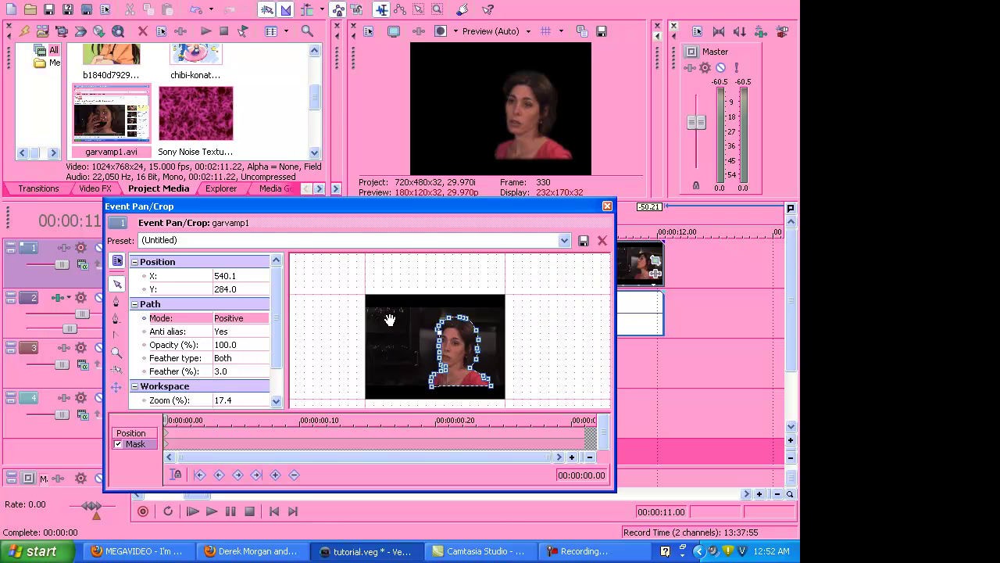
Move to 00:00:00.09 in the mask timeline, refit the anchors along the woman's face and jaw, and delete the selected anchor.
click(391, 313)
drag(167, 419, 286, 419)
scroll(475, 297, up, 6)
click(116, 284)
drag(406, 373, 414, 379)
drag(403, 358, 424, 376)
click(403, 333)
drag(424, 394, 411, 382)
drag(407, 398, 375, 366)
key(Delete)
Refit the mask around the hair, nape and shoulder at 00:00:00.09, delete an anchor, and compare with the first keyframe.
click(538, 311)
drag(538, 311, 593, 378)
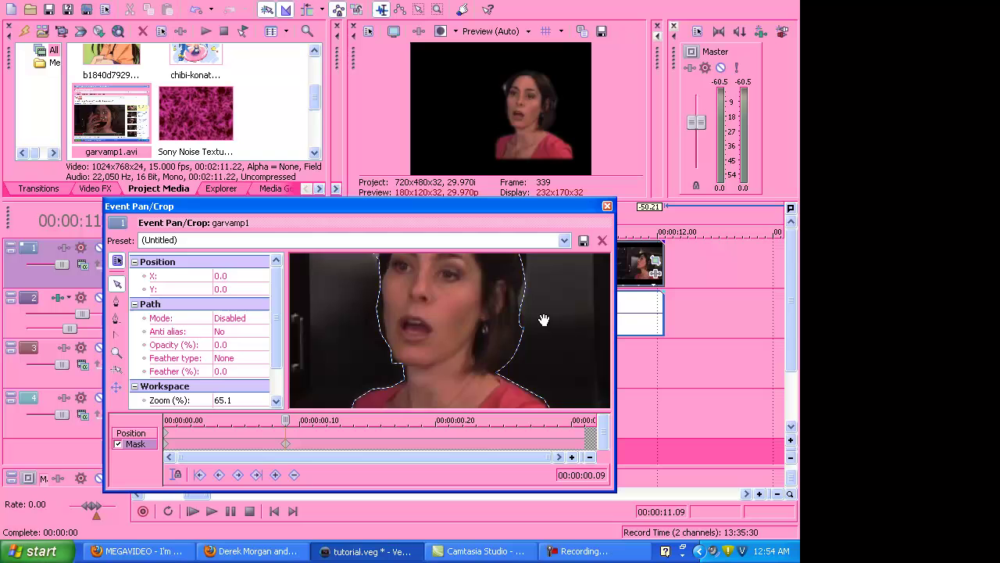
click(521, 354)
drag(522, 354, 502, 291)
drag(415, 291, 415, 273)
mouse_move(393, 311)
mouse_down()
mouse_move(378, 348)
mouse_move(382, 298)
mouse_up()
key(Delete)
mouse_move(359, 340)
mouse_down()
mouse_move(343, 341)
mouse_move(366, 346)
mouse_up()
click(166, 443)
click(285, 443)
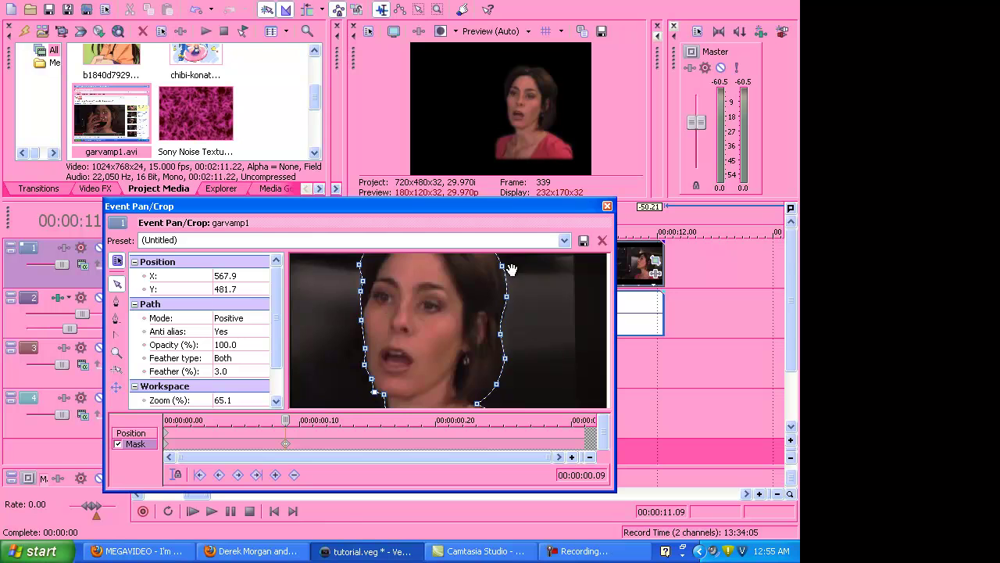
Move the mask timeline to 00:00:00.12 and refit the anchors along the woman's face and the back of her hair.
drag(299, 420, 327, 421)
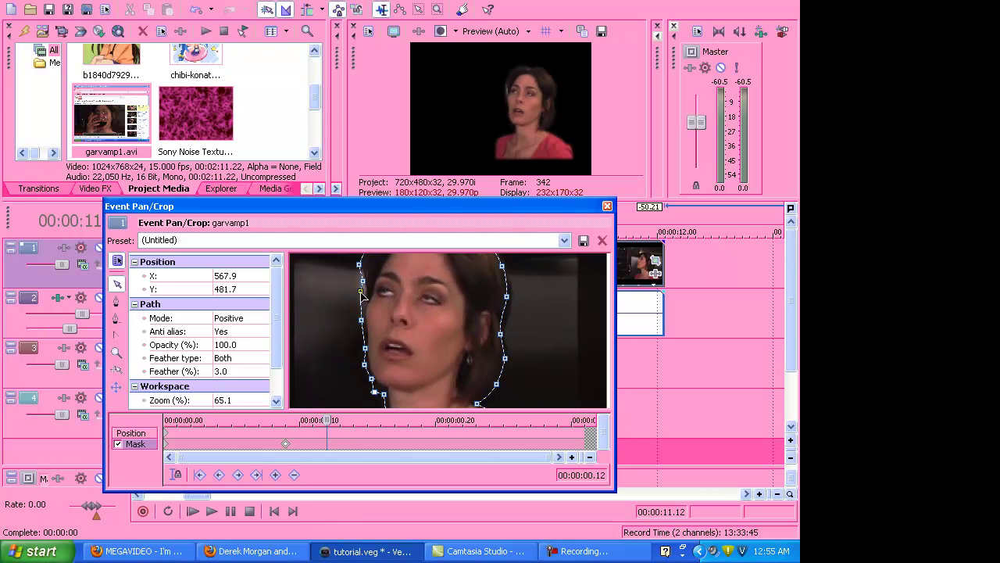
scroll(509, 357, down, 1)
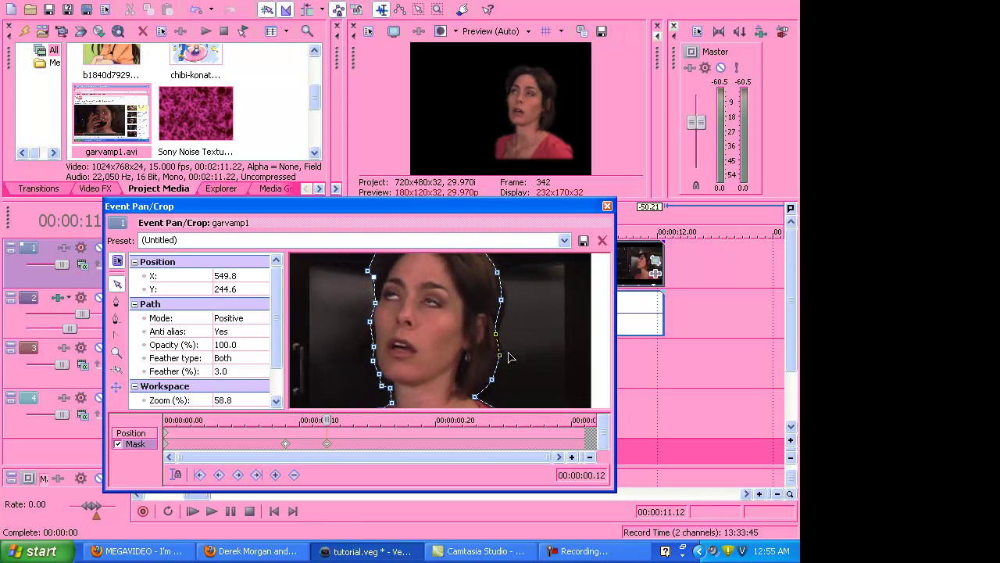
drag(528, 338, 497, 372)
drag(469, 332, 502, 307)
Move the mask timeline to 00:00:00.18 and refit the anchors along the woman's neck, face and hair.
drag(359, 420, 408, 420)
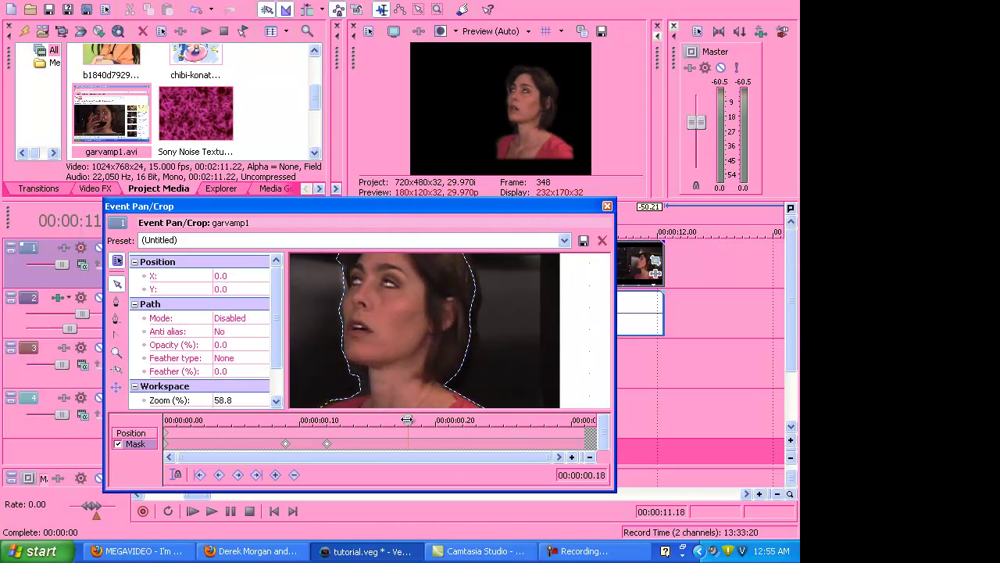
click(348, 375)
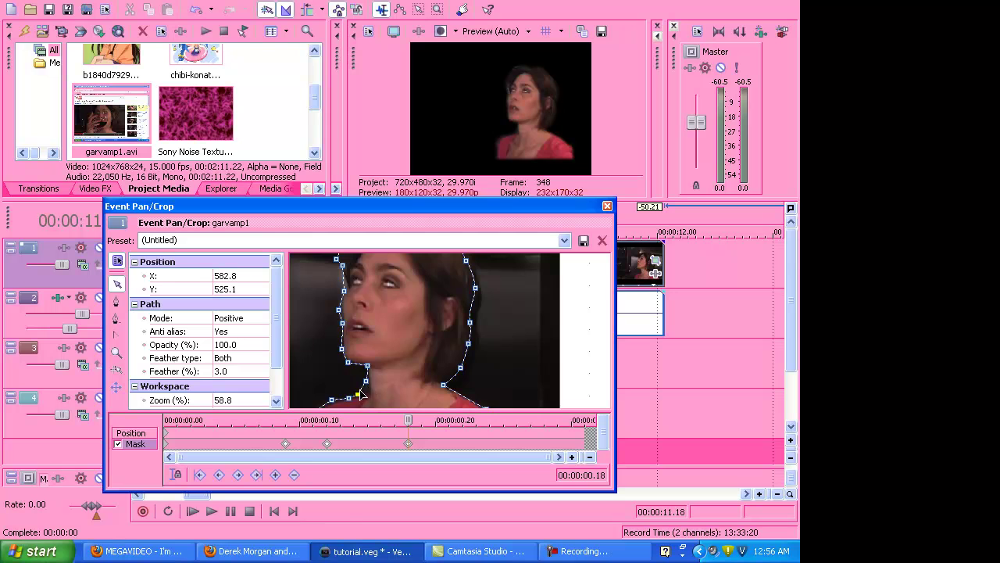
click(346, 338)
drag(367, 273, 344, 336)
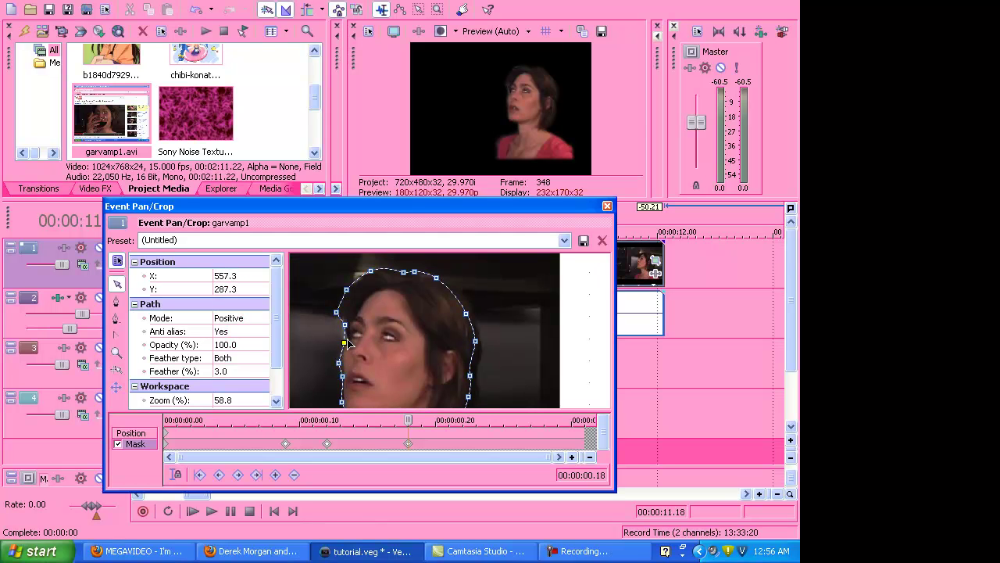
drag(379, 288, 368, 273)
click(454, 299)
drag(456, 301, 460, 299)
click(466, 331)
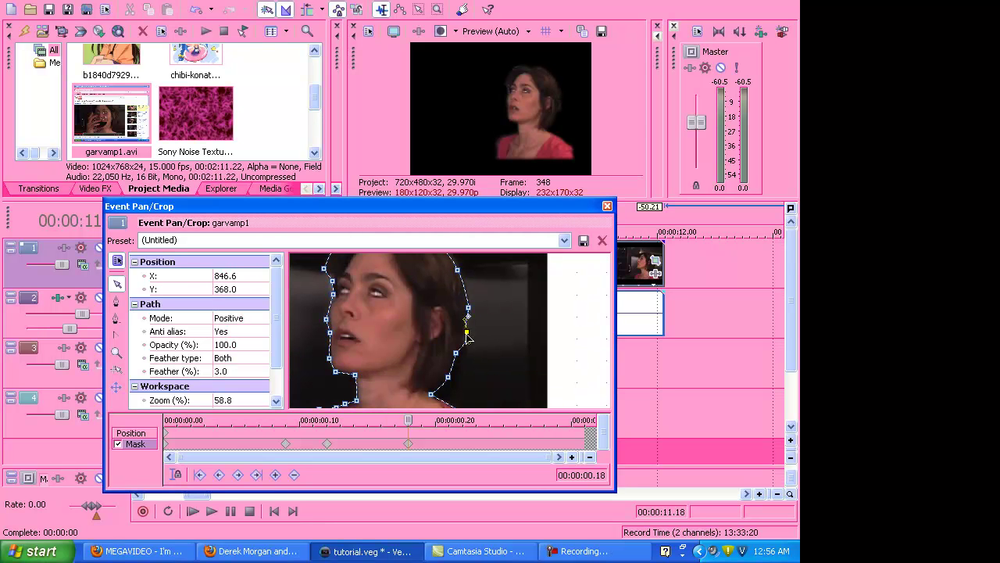
Refit the mask anchors around both shoulders and the lower edge of the picture at 00:00:00.18.
scroll(400, 319, down, 5)
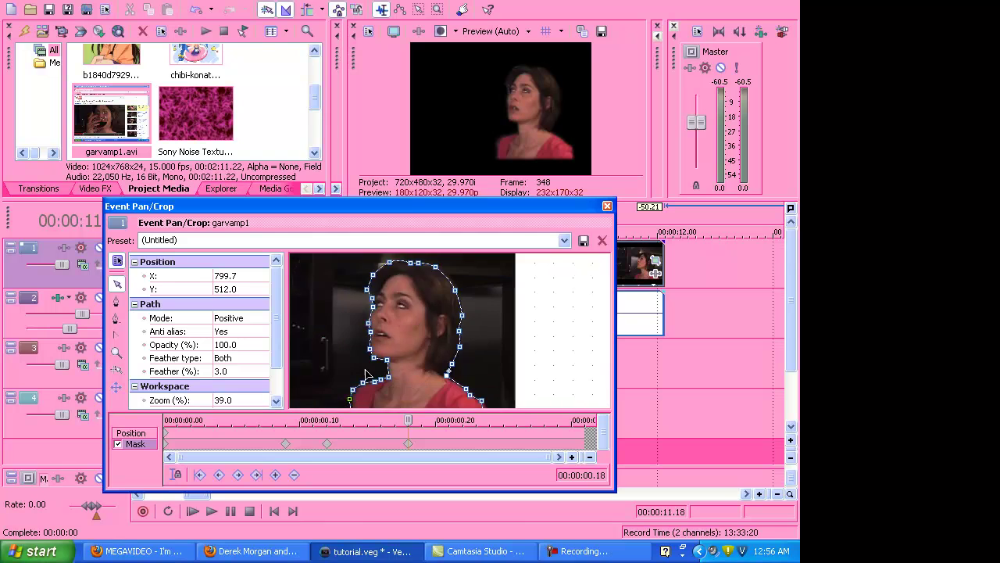
scroll(397, 384, up, 3)
drag(336, 294, 349, 328)
scroll(350, 328, up, 1)
click(353, 321)
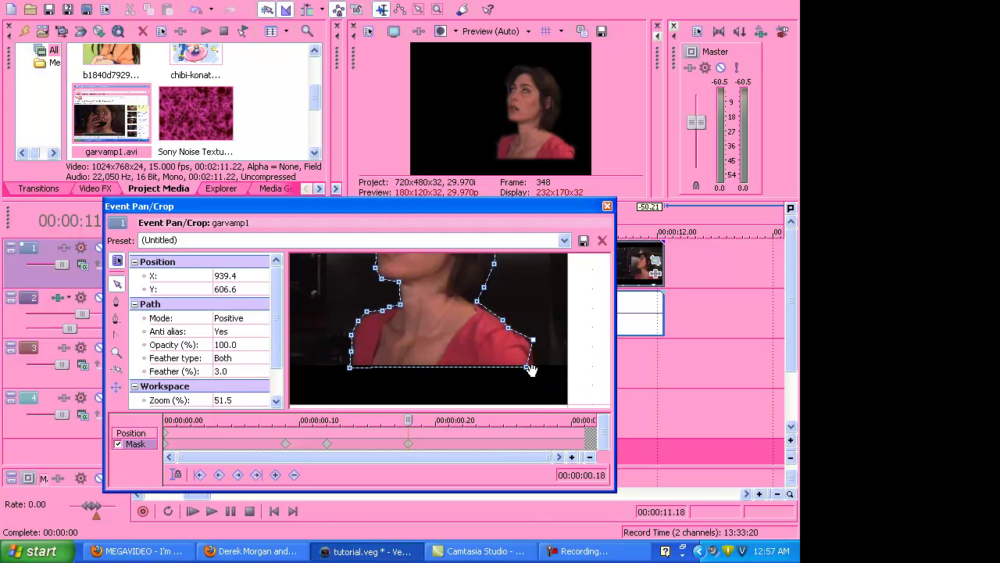
scroll(452, 312, down, 6)
Advance the mask timeline to 00:00:00.23 and refit the anchors along the shoulder on the woman's face side.
key(Right)
key(Right)
scroll(451, 312, up, 4)
key(Right)
key(Right)
key(Right)
scroll(433, 314, up, 4)
click(318, 325)
drag(310, 359, 313, 381)
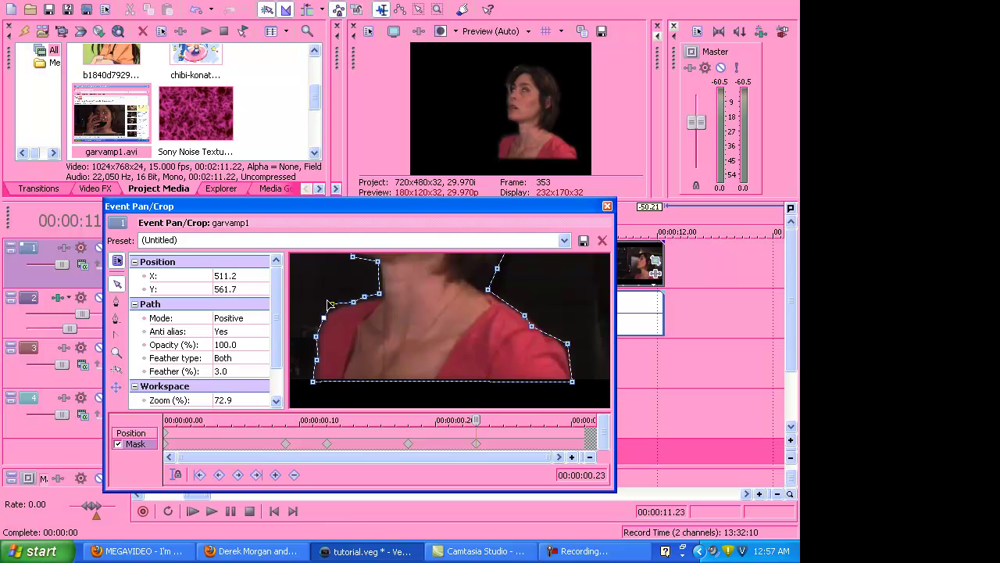
Use the Split Tangent tool to curve the mask from jaw to neck and move the chin anchor up to the jawline.
click(117, 334)
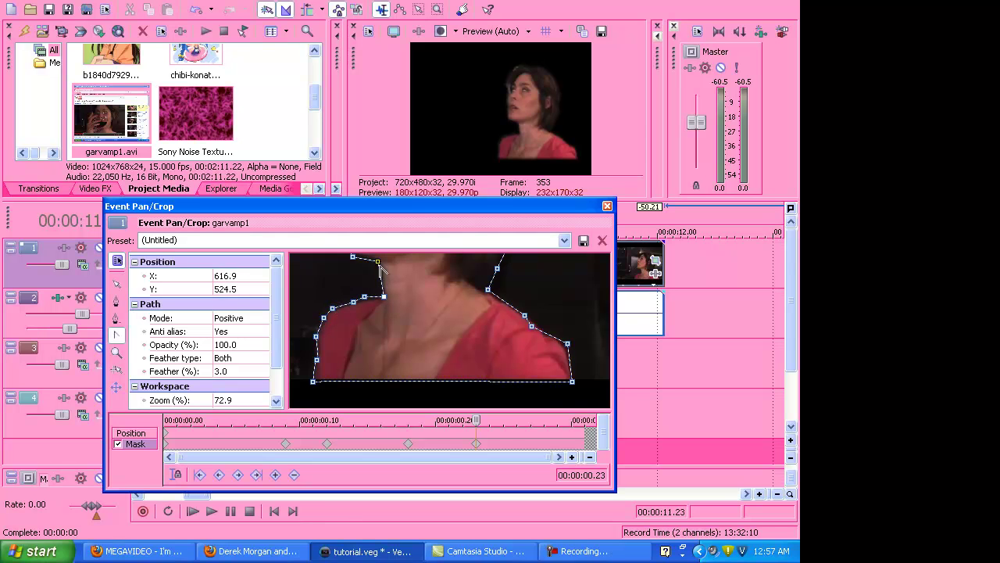
key(ctrl+d)
drag(421, 321, 432, 394)
click(365, 332)
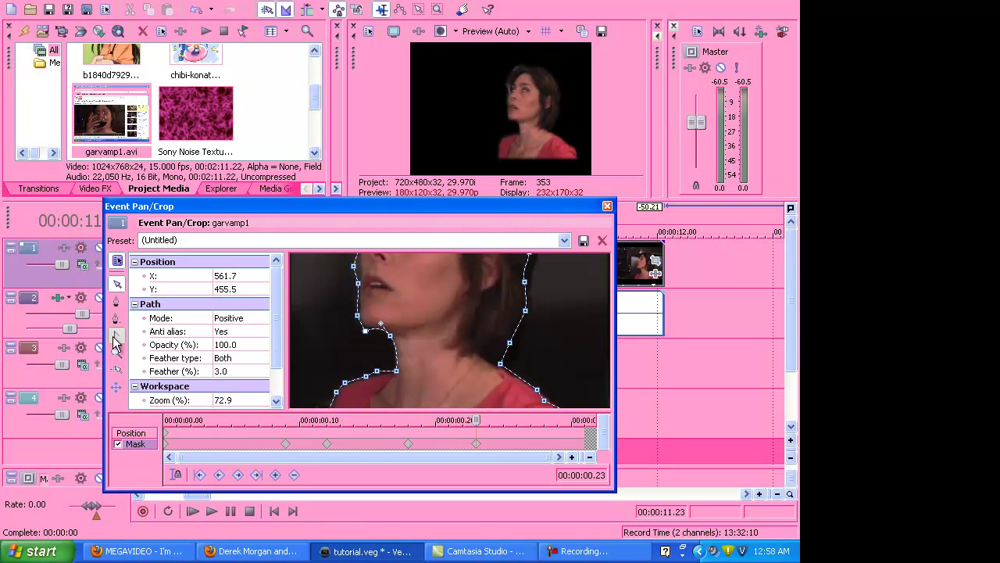
drag(365, 332, 365, 325)
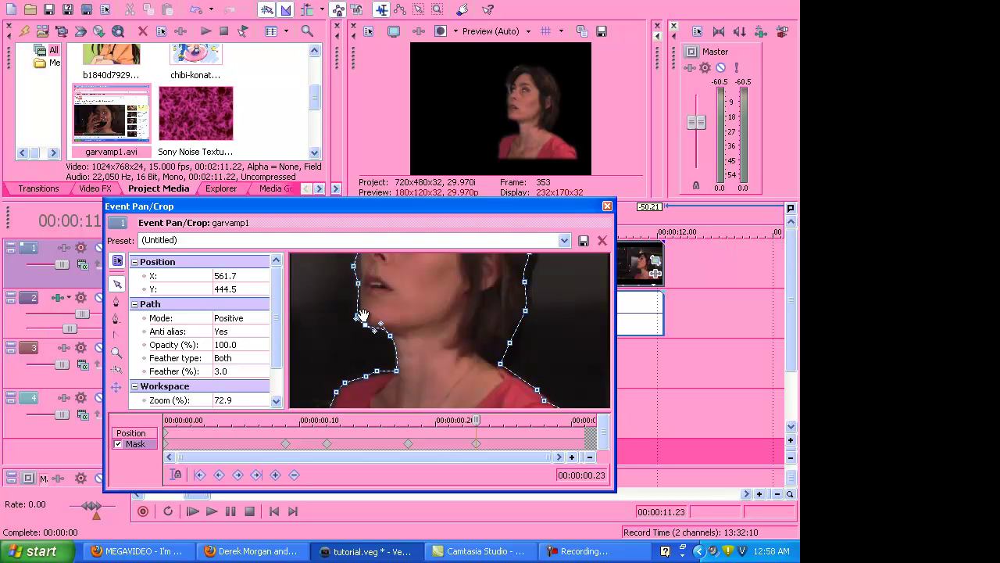
scroll(358, 281, up, 2)
Refit the mask anchors along the woman's nose, forehead and back of the hair at 00:00:00.23.
click(362, 292)
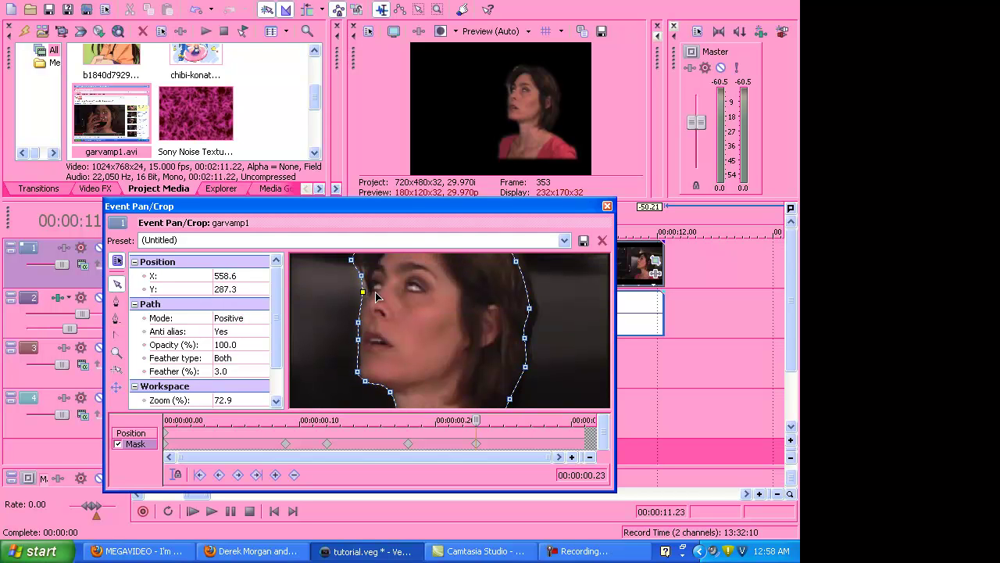
scroll(358, 332, up, 2)
click(358, 287)
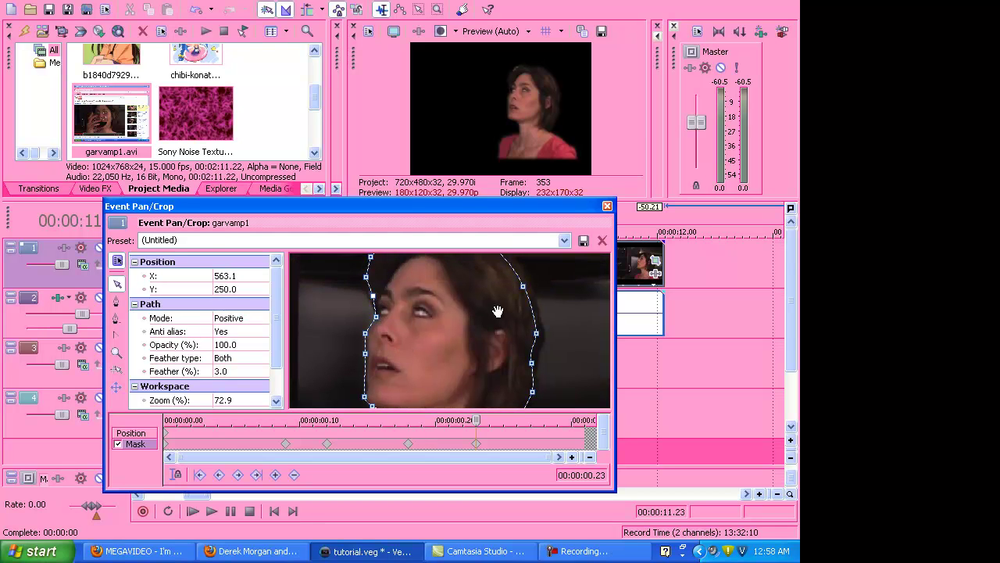
scroll(498, 312, up, 2)
click(414, 308)
drag(527, 350, 560, 354)
scroll(560, 355, down, 2)
click(526, 360)
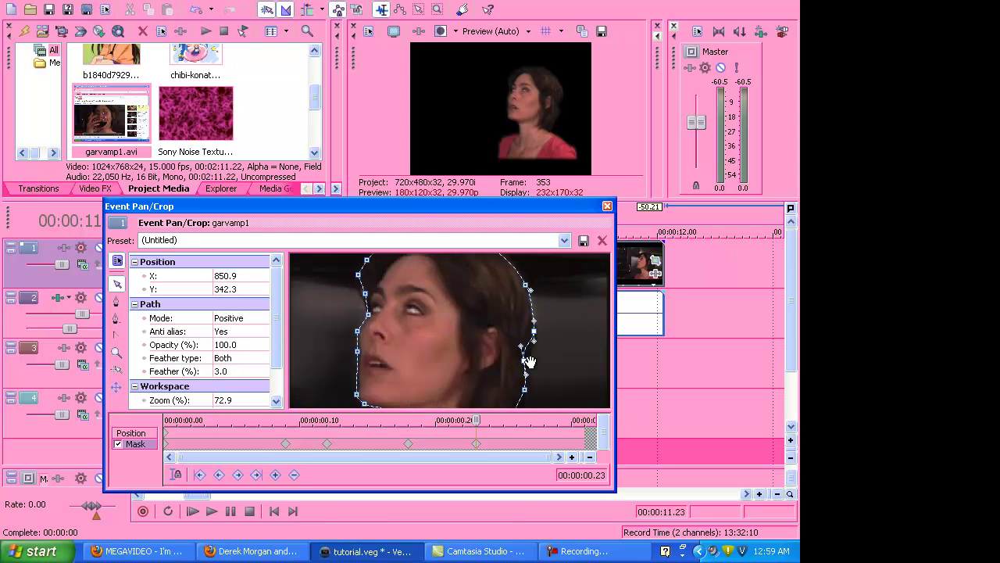
Refit the mask anchors from the nape down the far shoulder to the picture's lower edge at 00:00:00.23.
scroll(530, 366, down, 2)
click(447, 387)
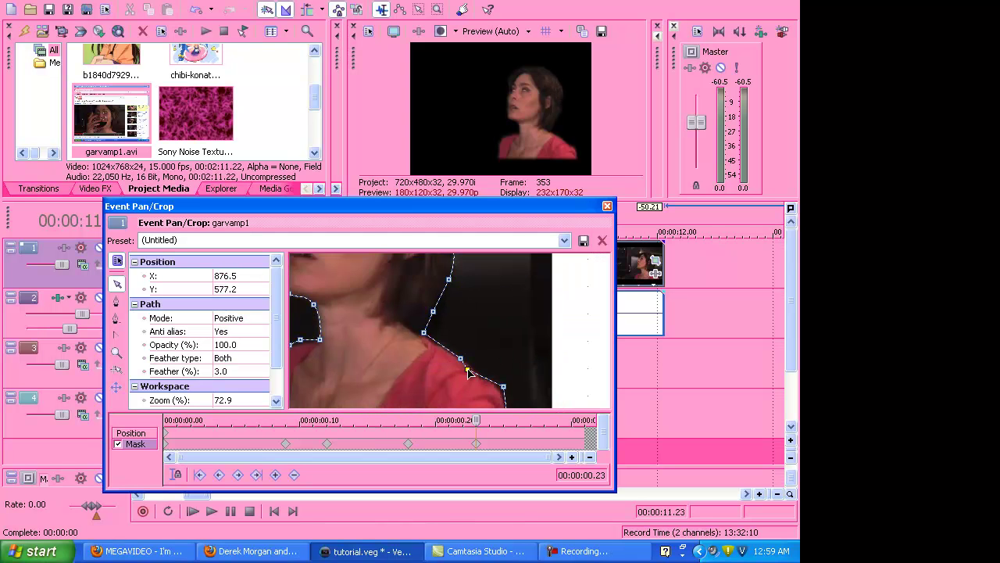
scroll(478, 374, down, 2)
click(475, 317)
scroll(477, 318, down, 3)
click(514, 380)
click(619, 356)
Move the mask timeline to 00:00:00.26 and refit the anchors at the bridge of the nose and the back of the head.
drag(476, 420, 516, 420)
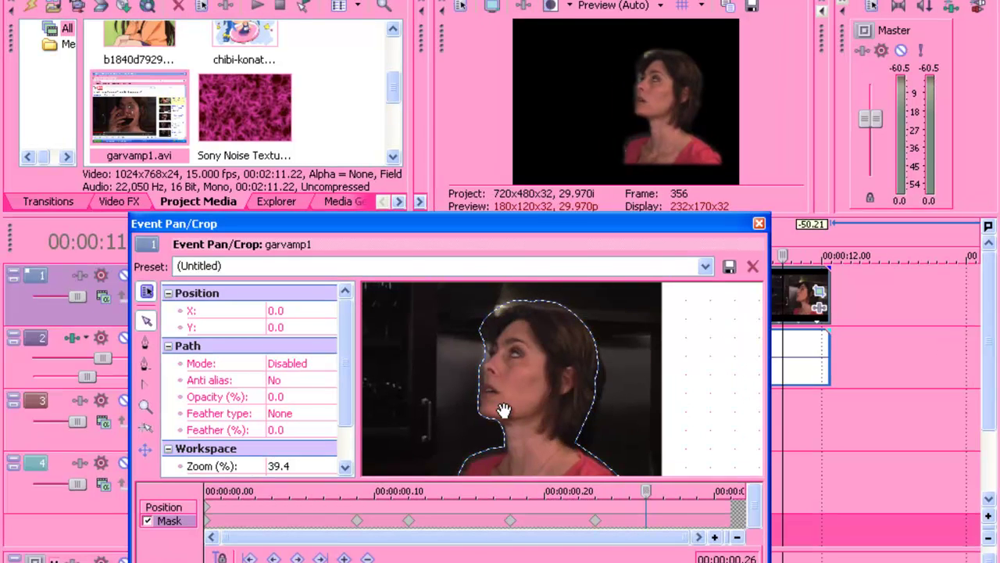
click(416, 334)
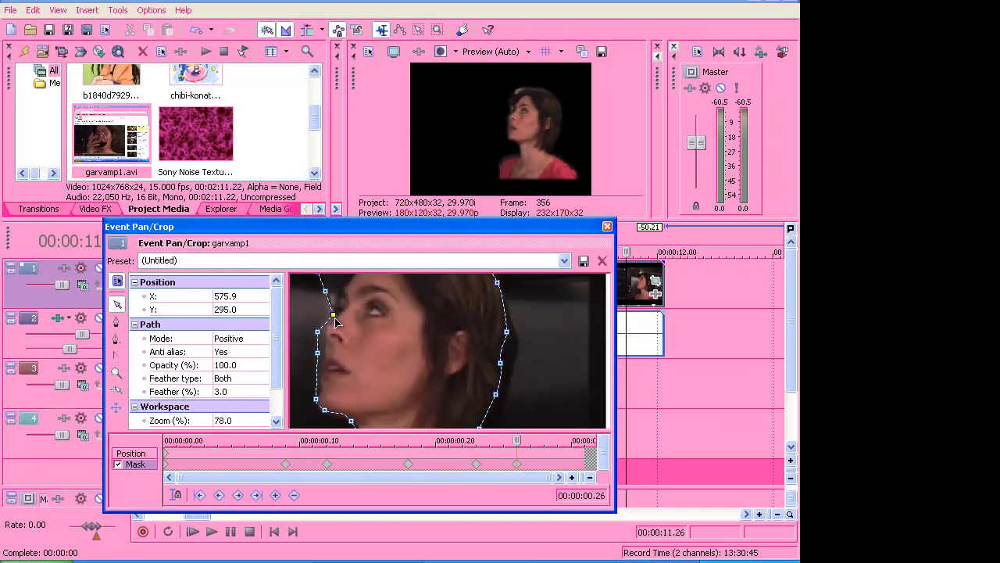
drag(506, 332, 521, 360)
drag(496, 410, 499, 412)
Refit the mask anchors around the woman's nape and far shoulder at 00:00:00.26.
drag(474, 393, 431, 335)
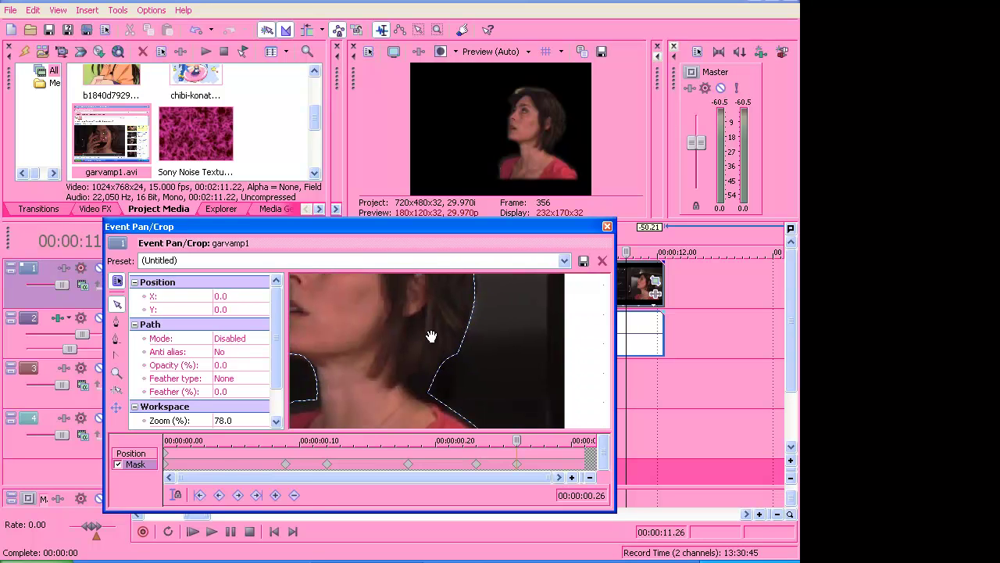
click(448, 358)
click(443, 412)
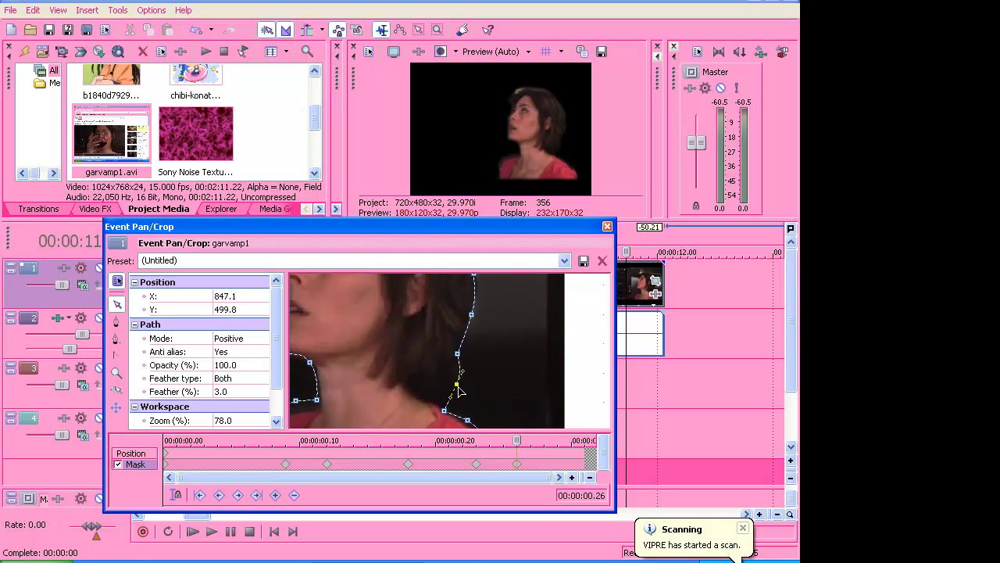
drag(458, 391, 371, 327)
click(399, 375)
mouse_move(415, 384)
mouse_down()
mouse_move(417, 392)
mouse_move(417, 382)
mouse_up()
Tighten the mask anchors along the neck and the shoulder below the woman's chin at 00:00:00.26.
drag(301, 344, 427, 365)
click(376, 372)
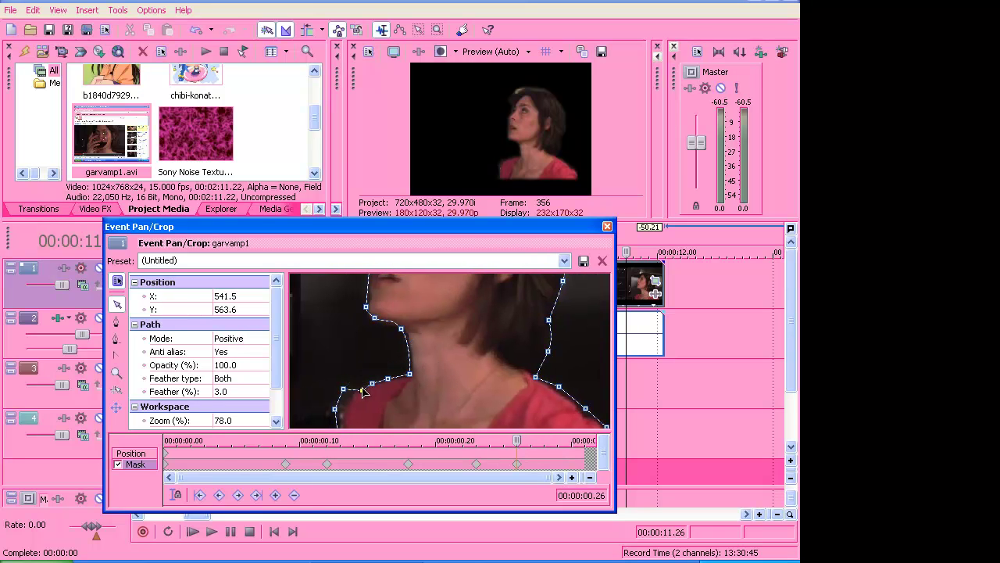
drag(335, 409, 340, 408)
drag(401, 406, 393, 355)
click(324, 408)
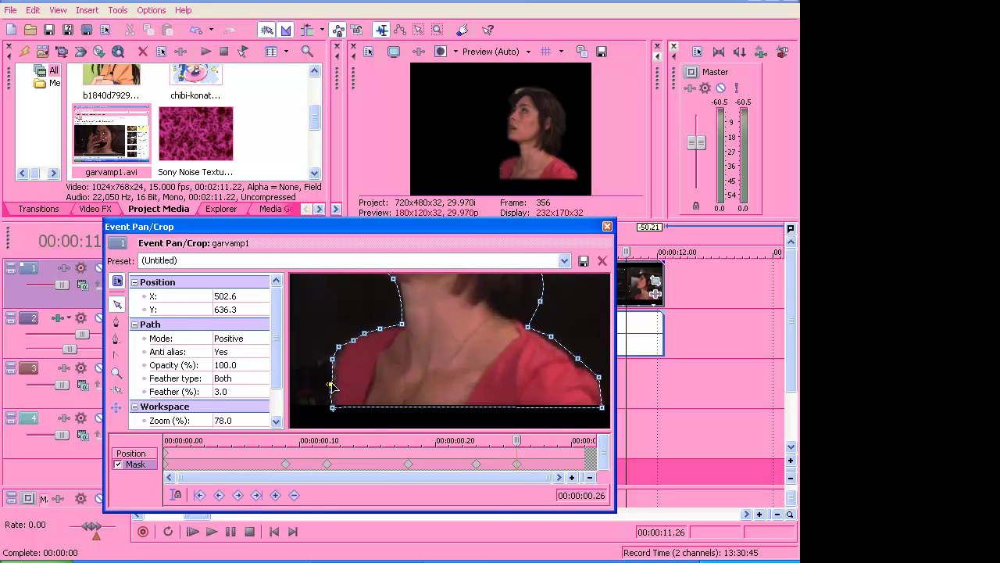
scroll(449, 359, down, 5)
Move the mask timeline to 00:00:01.00 and refit the anchors along the neck and shoulder below the woman's chin.
drag(517, 440, 569, 440)
scroll(456, 328, up, 5)
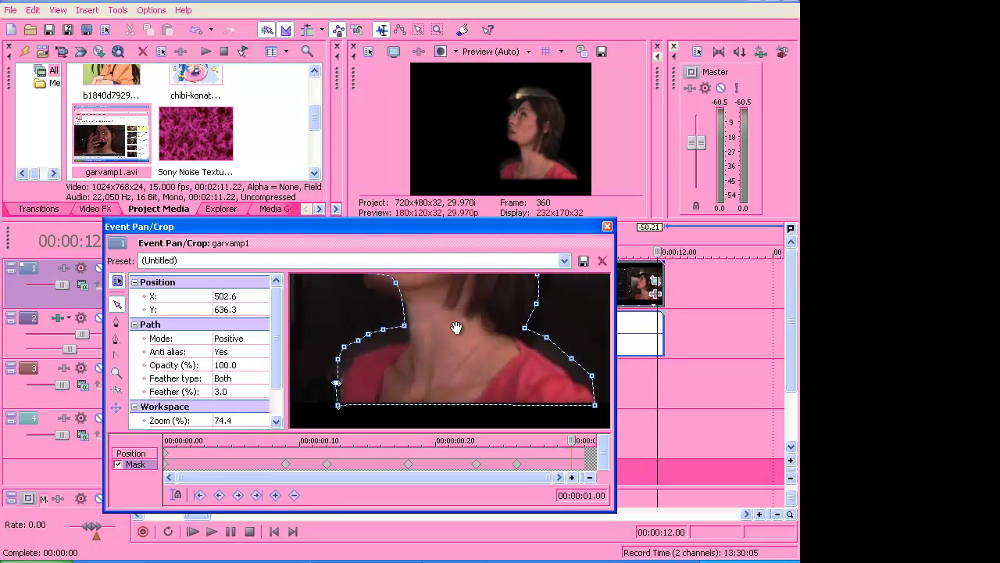
drag(337, 382, 345, 385)
click(344, 347)
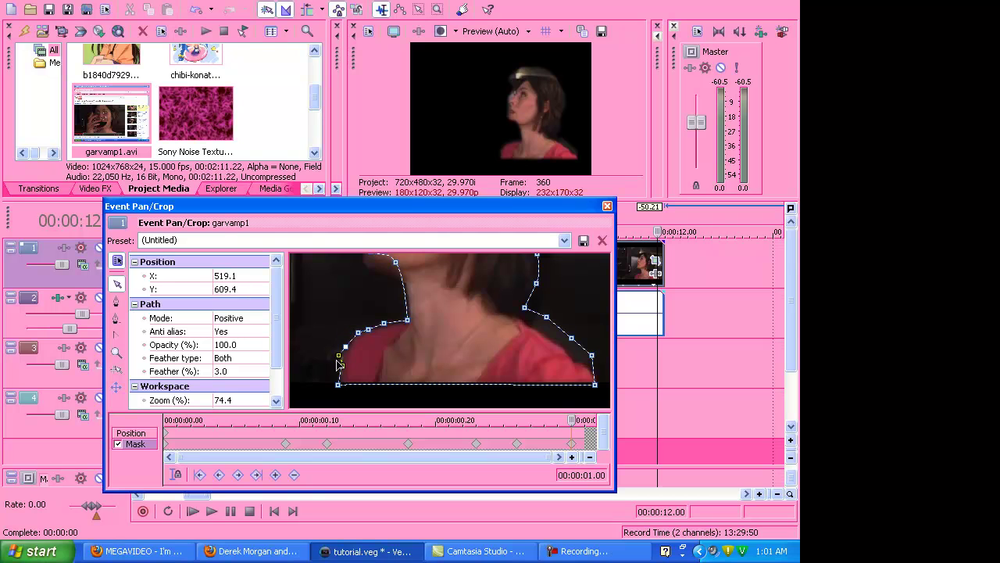
Refit the mask anchors along the woman's nose, lips and brow at 00:00:01.00.
drag(377, 291, 417, 332)
scroll(379, 327, up, 2)
click(378, 295)
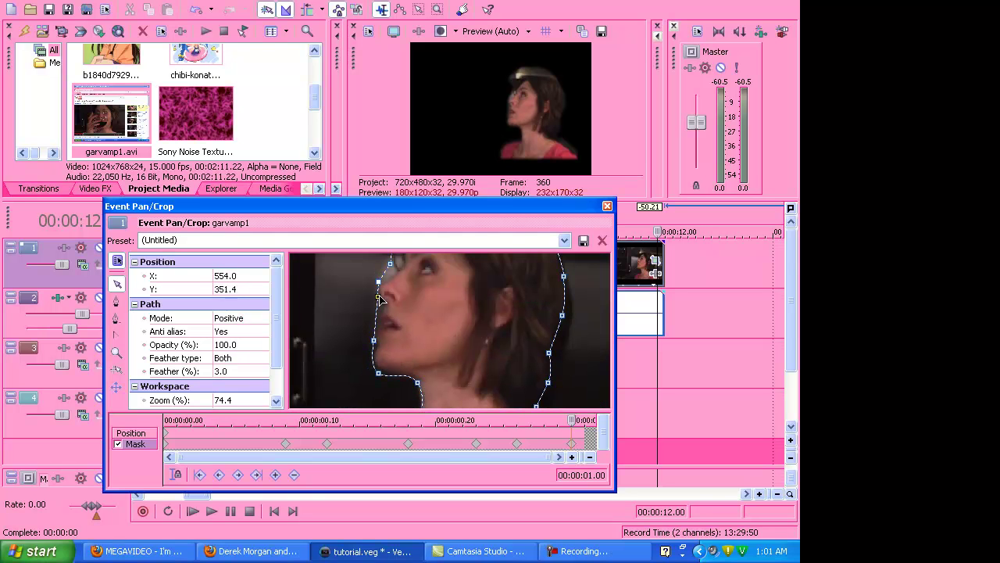
drag(378, 282, 385, 307)
drag(390, 264, 400, 308)
Tighten the mask over the top and back of the woman's head at 00:00:01.00 to cut out the bright background.
scroll(406, 309, up, 2)
drag(380, 343, 477, 286)
mouse_move(513, 364)
mouse_down()
mouse_move(521, 359)
mouse_move(512, 364)
mouse_up()
mouse_move(524, 395)
mouse_down()
mouse_move(516, 307)
mouse_move(496, 331)
mouse_move(494, 365)
mouse_move(523, 400)
mouse_up()
click(488, 343)
click(469, 331)
scroll(502, 362, down, 3)
drag(521, 329, 534, 359)
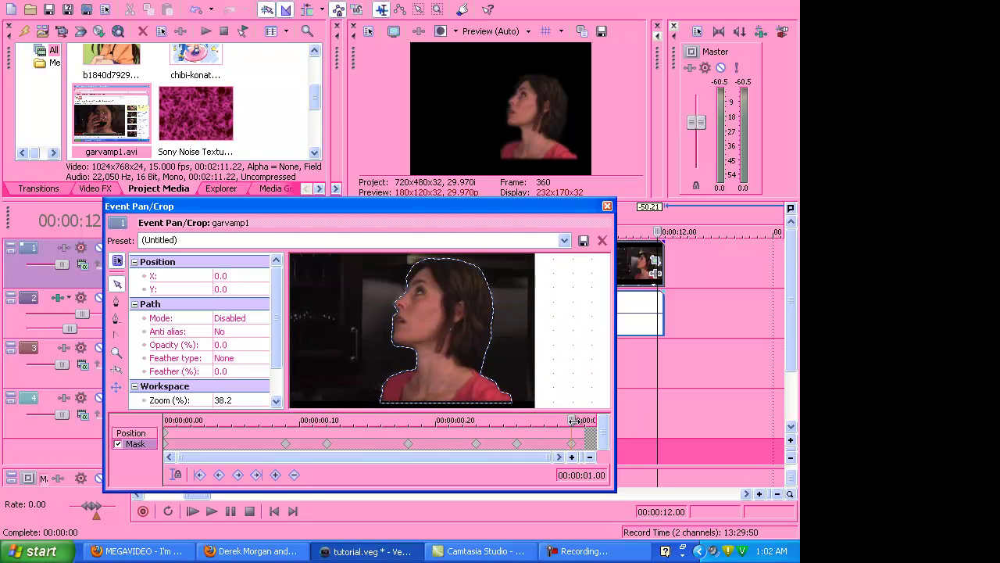
Check the mask at the clip's end and start, then step back on the project timeline to 00:00:11.28.
click(586, 435)
click(576, 421)
click(166, 422)
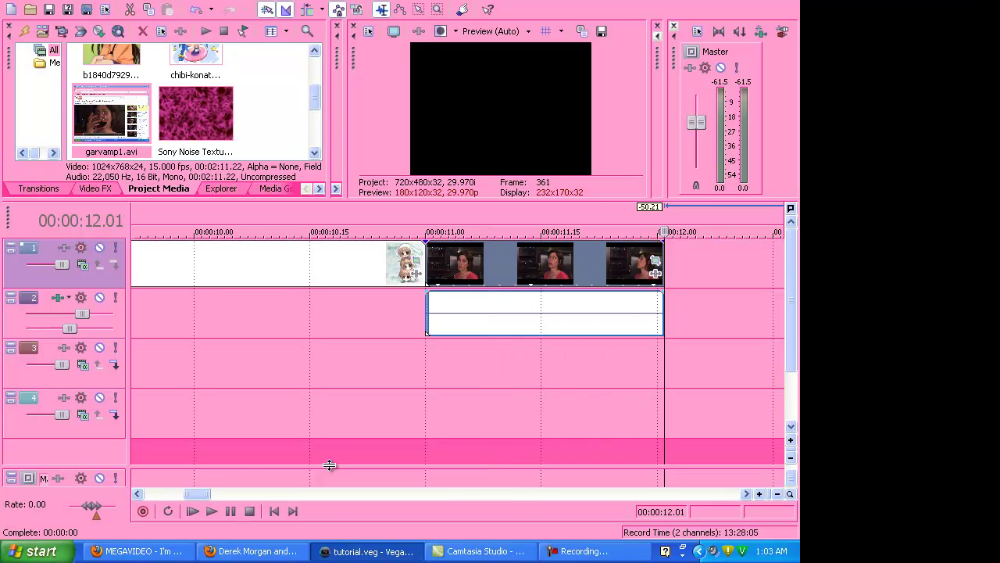
key(Left)
key(Left)
key(Left)
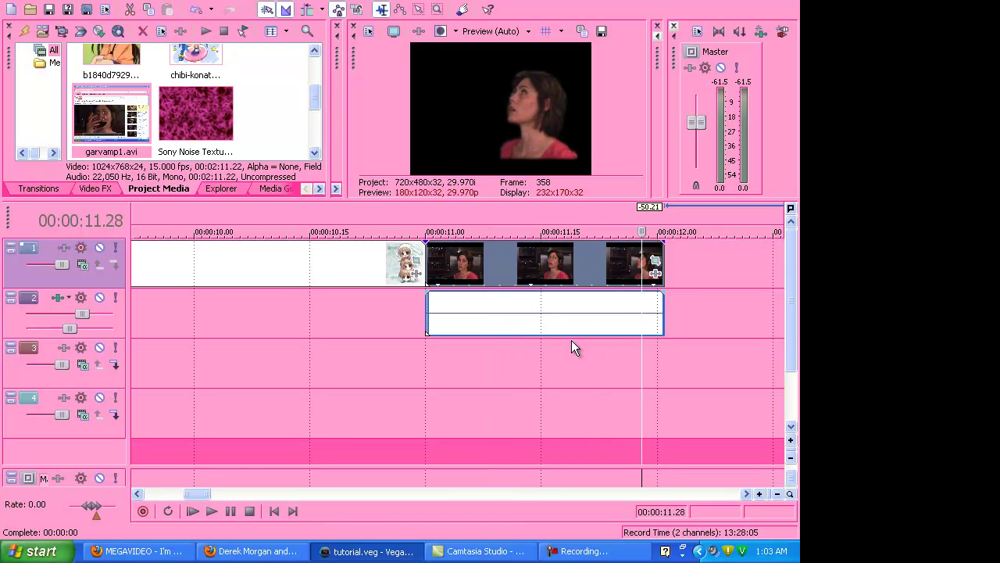
Reopen Event Pan/Crop for the garvamp1 clip, shorten its window to uncover the timeline, and enlarge the timeline around 00:00:11.28.
click(656, 261)
scroll(588, 262, up, 3)
drag(503, 200, 503, 270)
scroll(652, 279, up, 3)
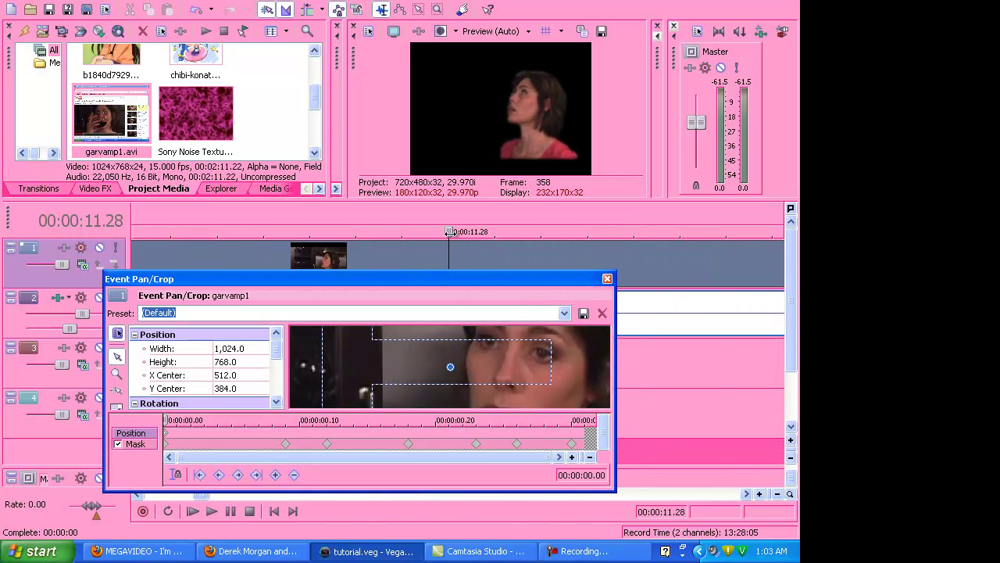
Check the mask frame by frame around 00:00:00.11 on the enlarged keyframe timeline.
scroll(367, 424, up, 2)
mouse_move(349, 457)
mouse_down()
mouse_move(493, 462)
mouse_move(347, 462)
mouse_up()
click(429, 440)
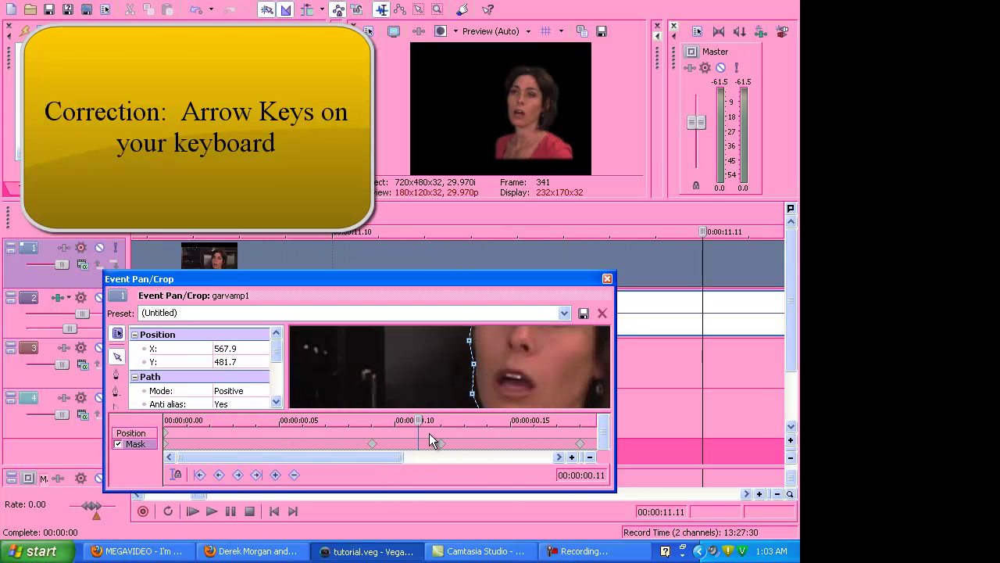
scroll(429, 440, down, 2)
click(328, 443)
Tighten the mask anchors around the woman's forehead and the top of her hair at 00:00:00.26, enlarging the editing window for room.
drag(328, 419, 516, 422)
drag(522, 273, 522, 105)
drag(533, 221, 458, 335)
click(409, 307)
click(422, 267)
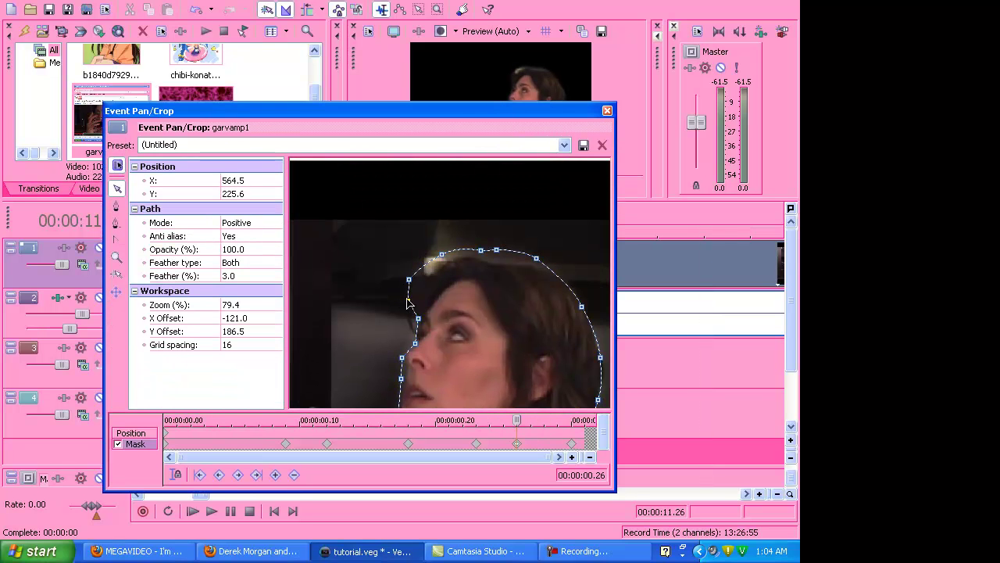
drag(444, 256, 536, 271)
Close Event Pan/Crop and review the masked garvamp1 clip from near its start to 00:00:12.02 on the project timeline.
scroll(536, 295, down, 5)
click(607, 111)
scroll(419, 259, down, 10)
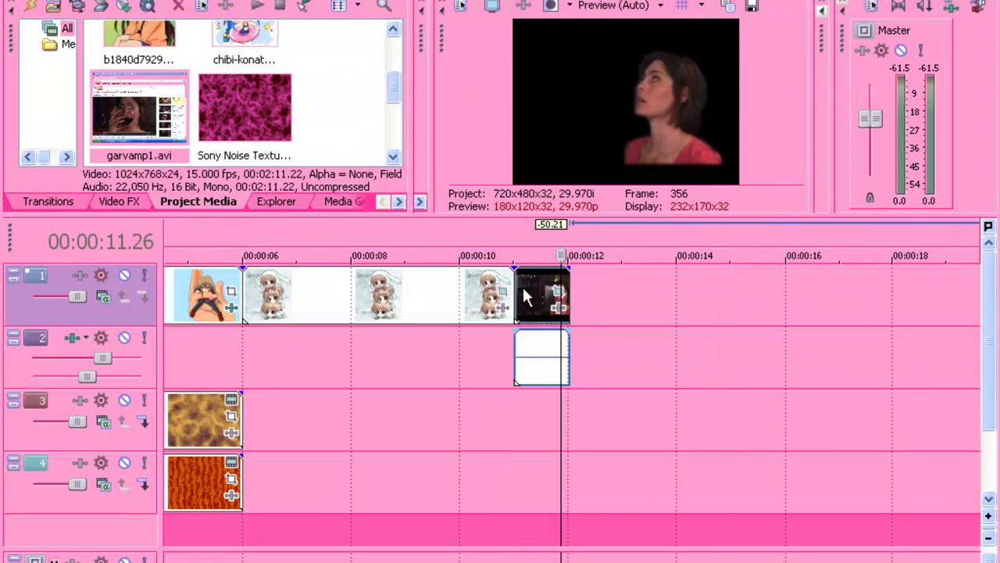
click(522, 285)
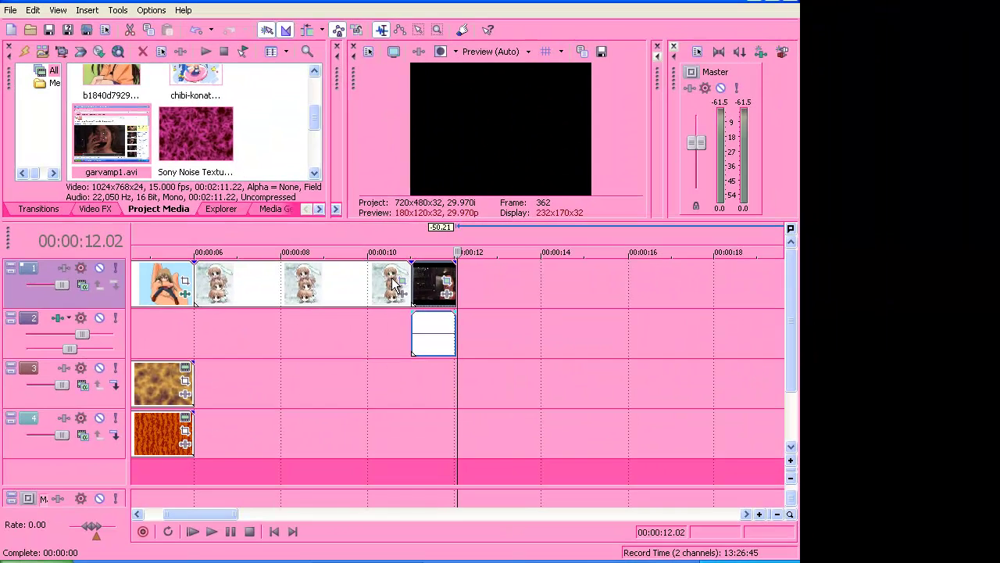